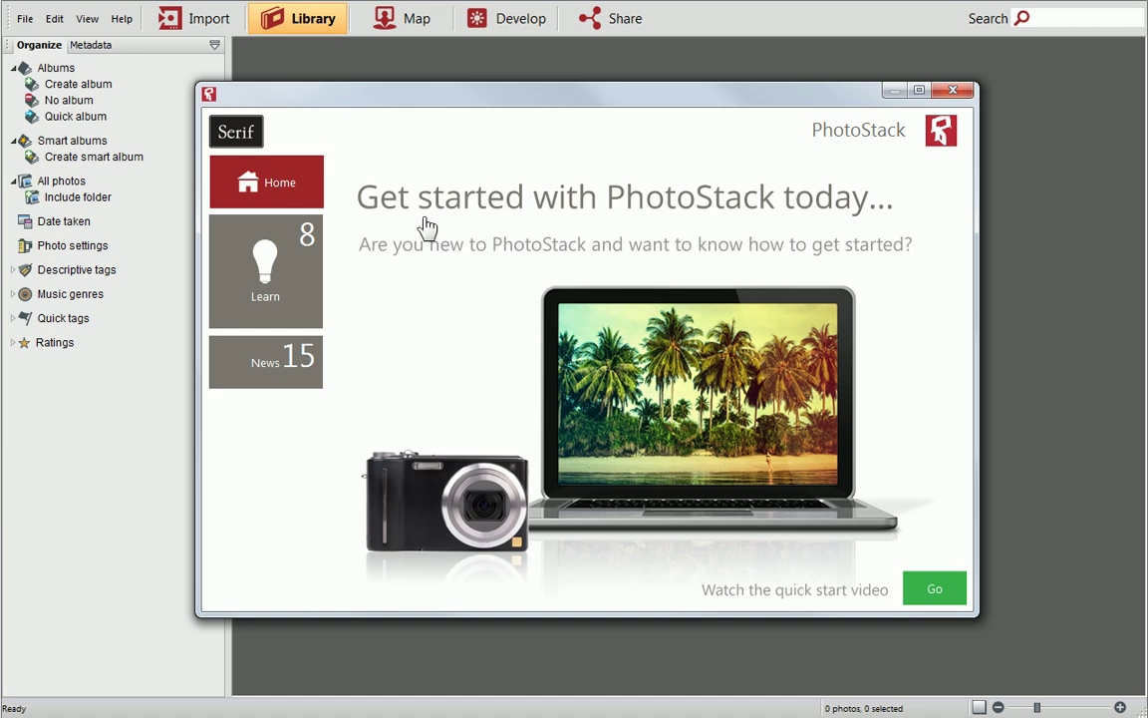
Step: Browse the welcome window's Learn and News pages, then close it
{"action": "left_click", "coordinate": [306, 264]}
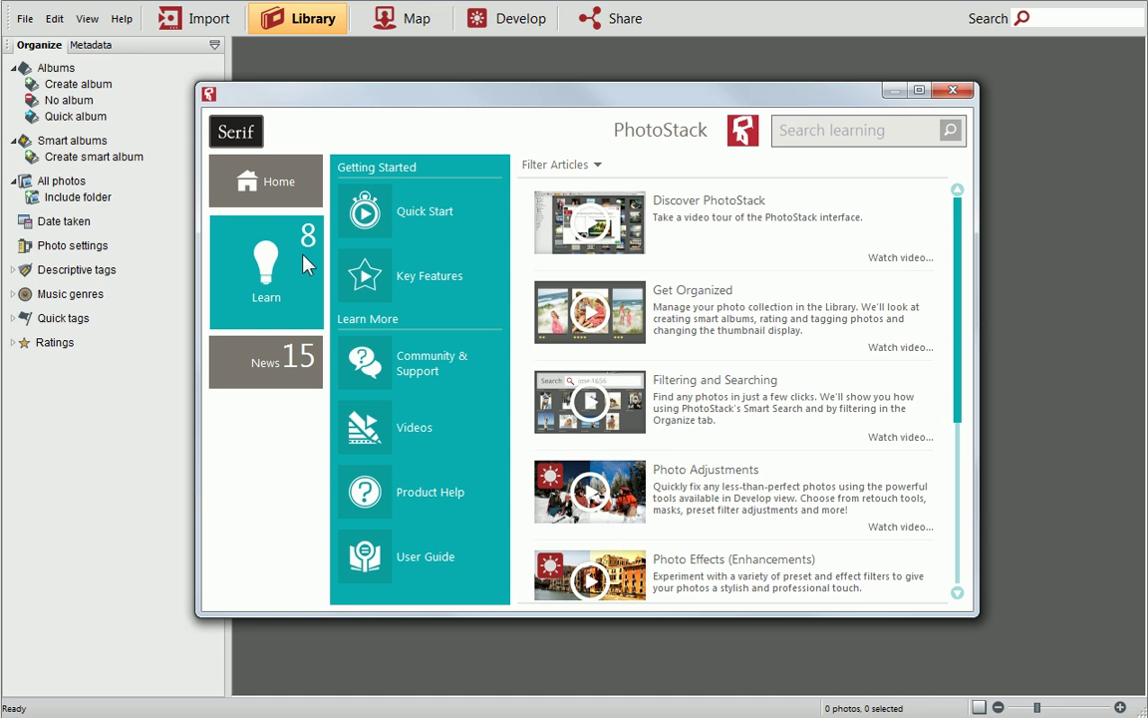
{"action": "left_click", "coordinate": [306, 360]}
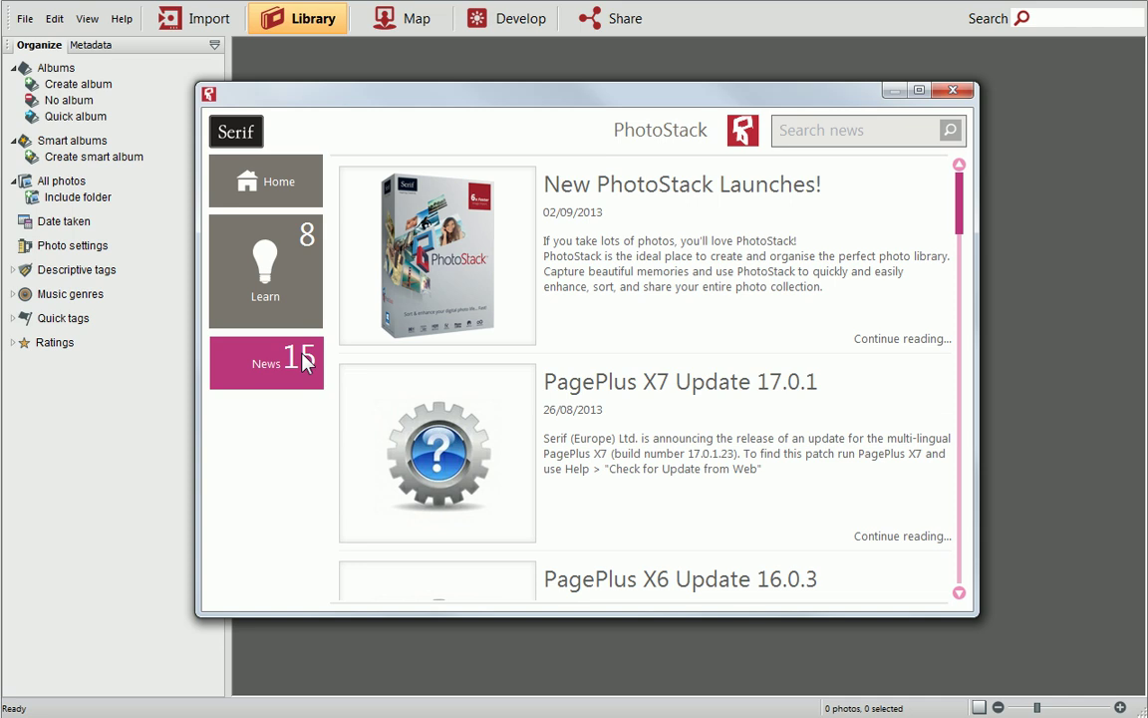
{"action": "key", "text": "alt+F4"}
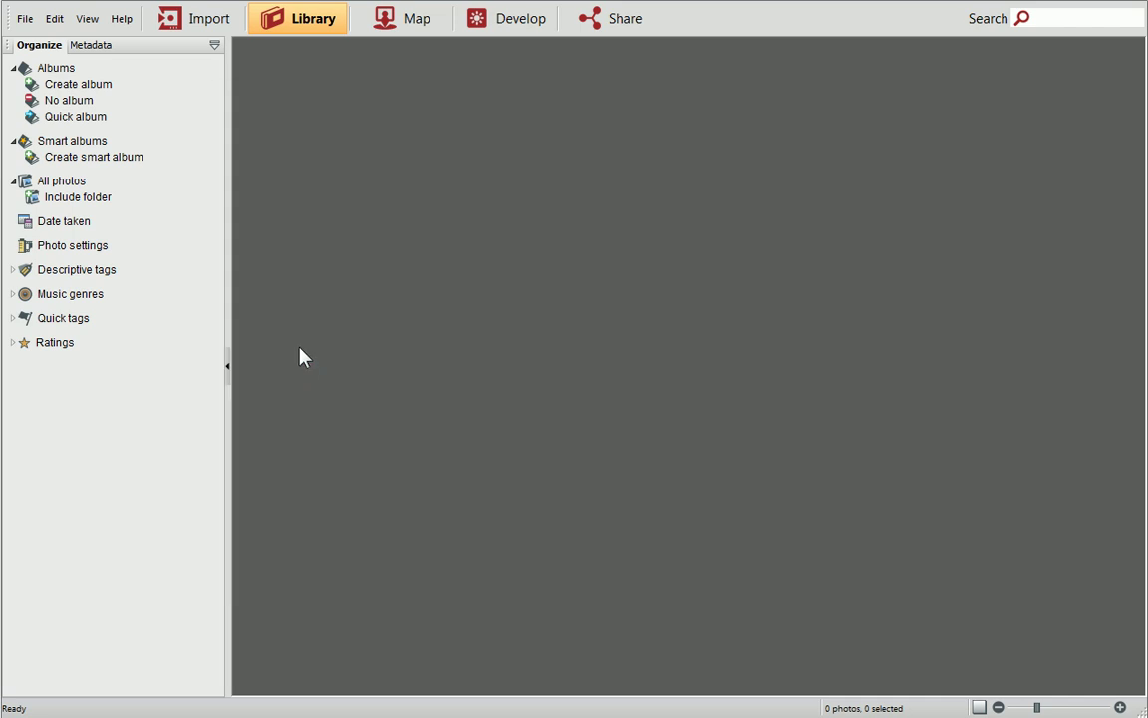
Step: Open and dismiss the Help menu, then start importing photos from the camera
{"action": "left_click", "coordinate": [124, 20]}
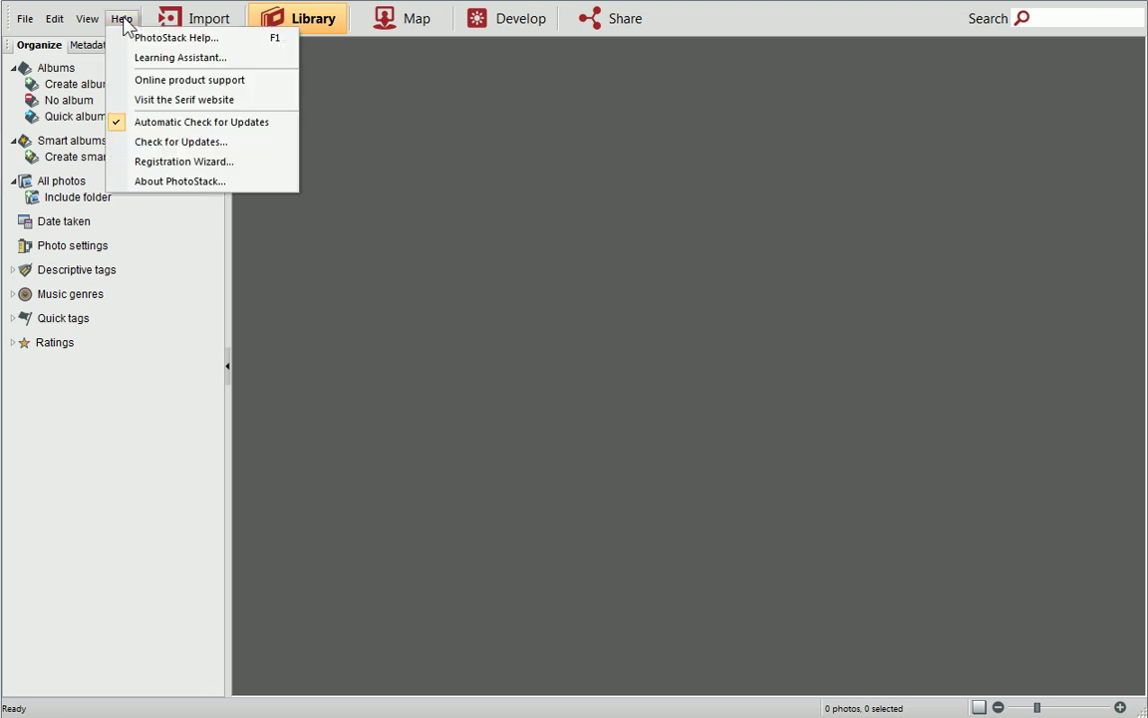
{"action": "left_click", "coordinate": [99, 68]}
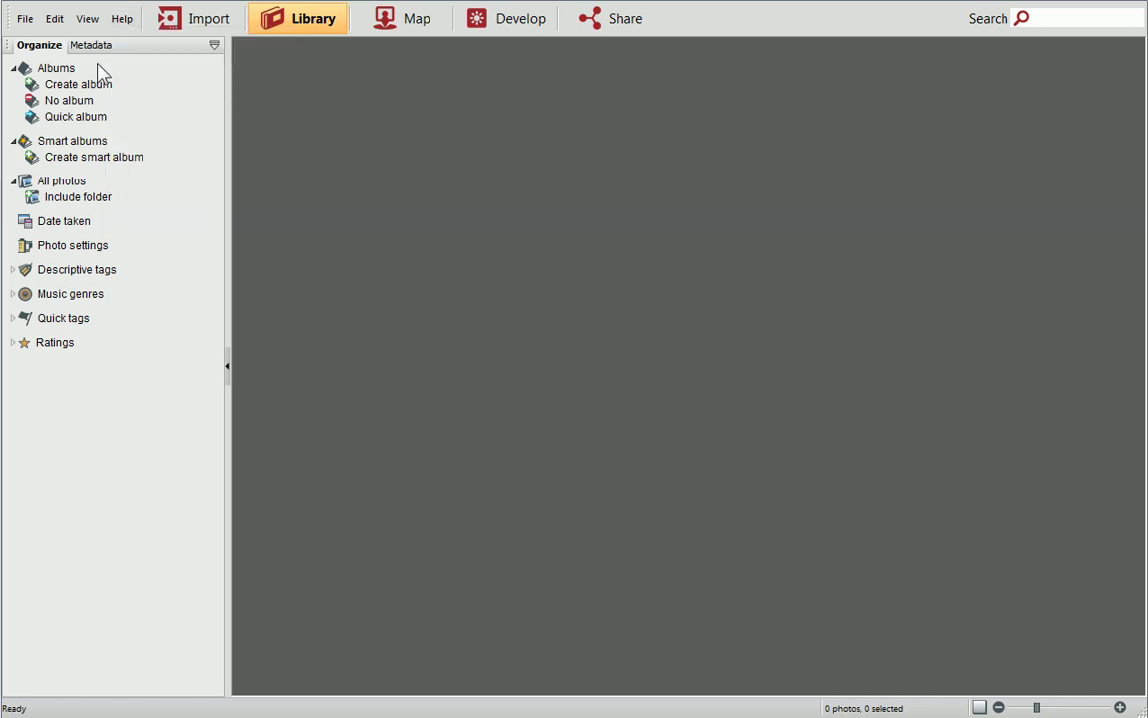
{"action": "left_click", "coordinate": [198, 25]}
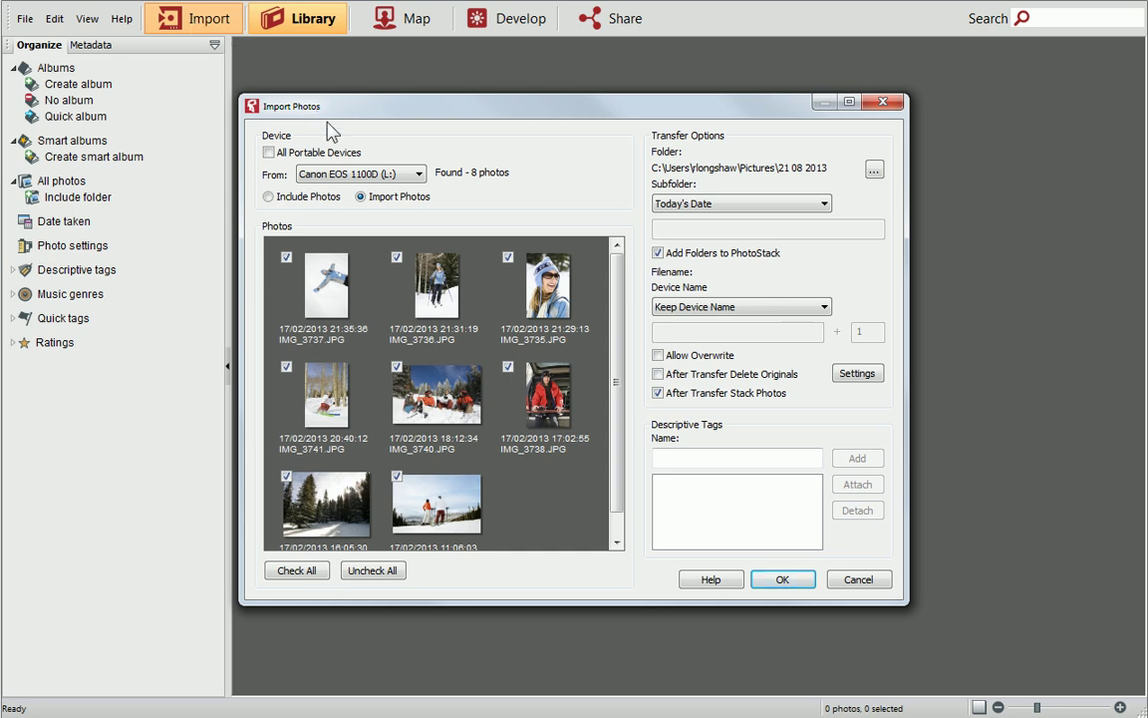
Step: Keep the Canon EOS 1100D as source and set a custom subfolder named Holidays
{"action": "left_click", "coordinate": [420, 178]}
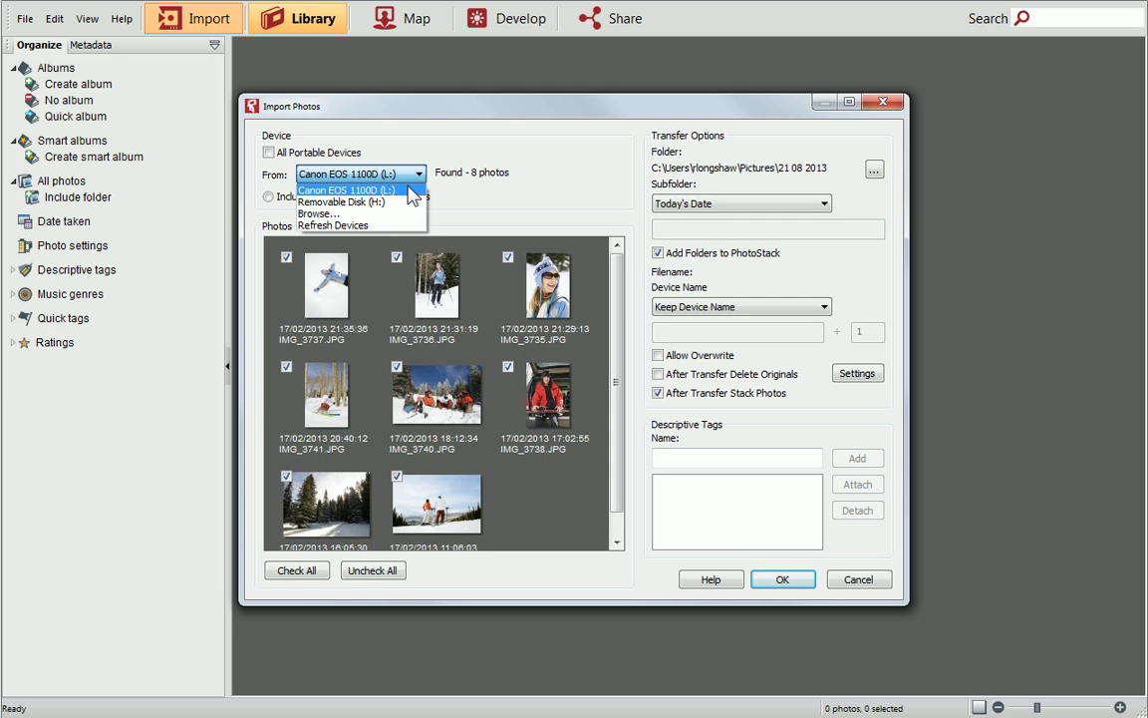
{"action": "left_click", "coordinate": [407, 188]}
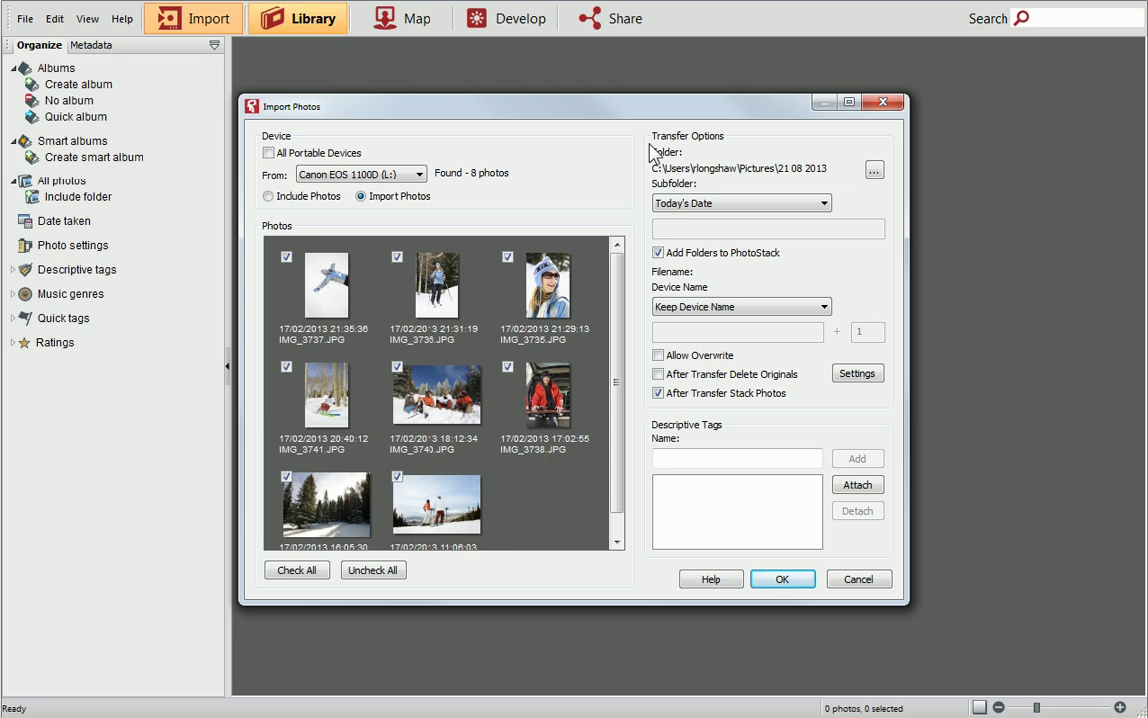
{"action": "left_click", "coordinate": [826, 204]}
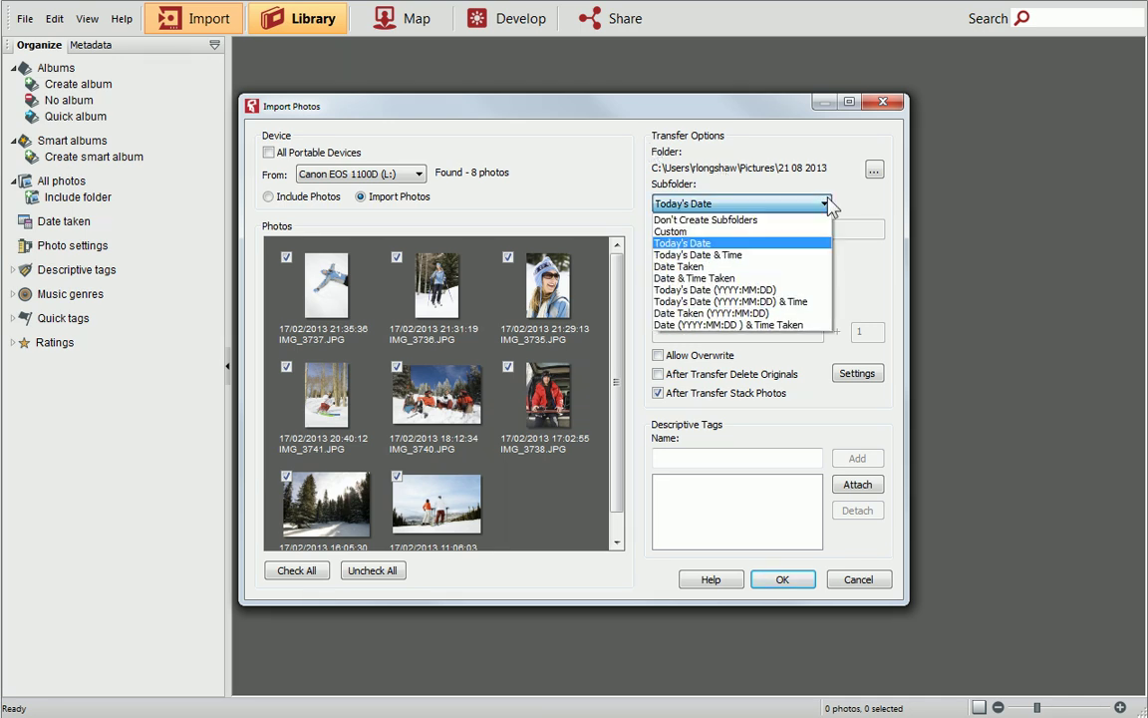
{"action": "left_click", "coordinate": [810, 234]}
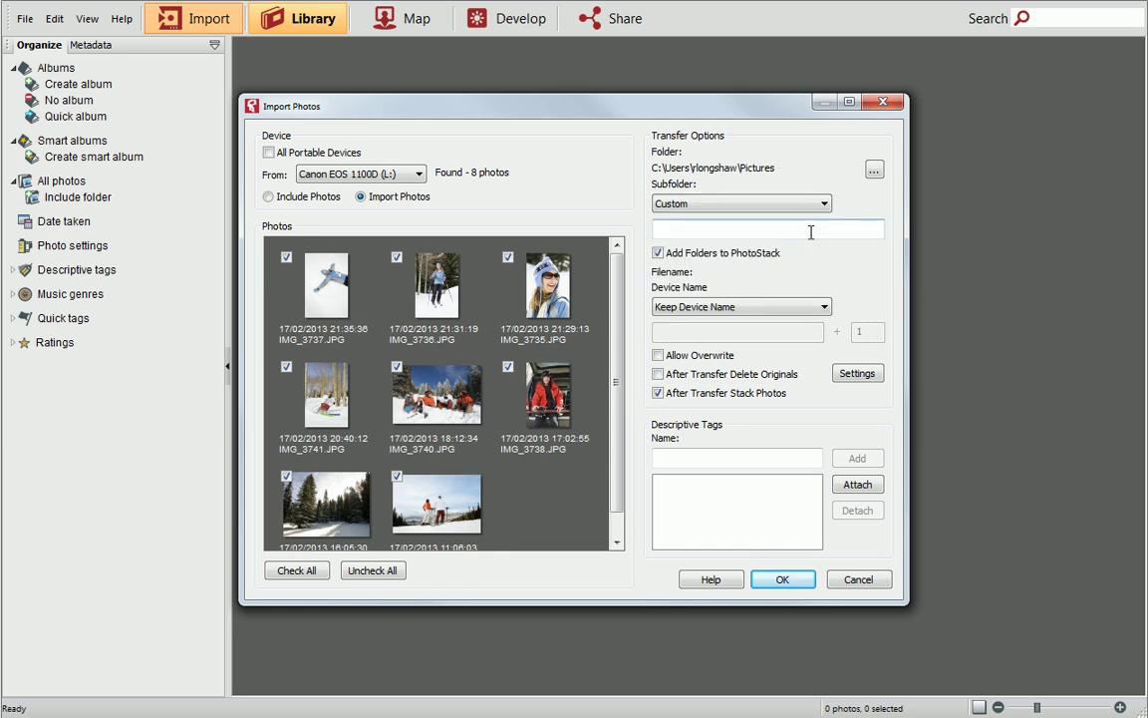
{"action": "left_click", "coordinate": [810, 230]}
{"action": "type", "text": "Holidays"}
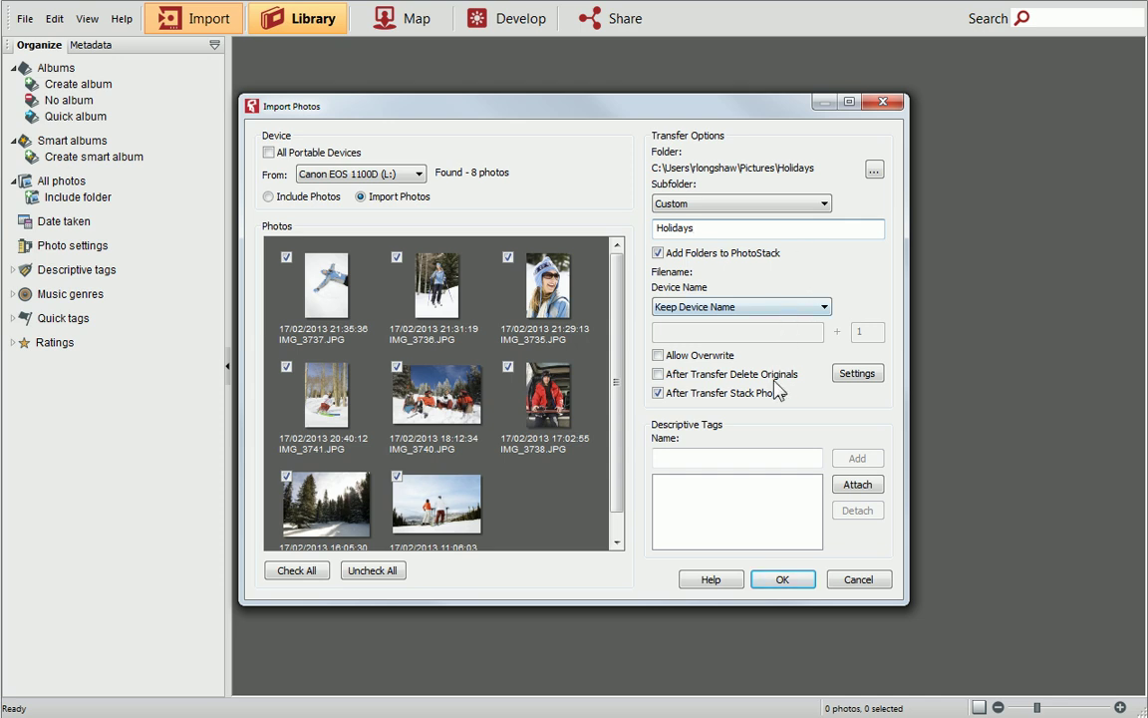
Step: Tag all 8 photos 'sking' and run the import
{"action": "left_click", "coordinate": [760, 459]}
{"action": "type", "text": "sking"}
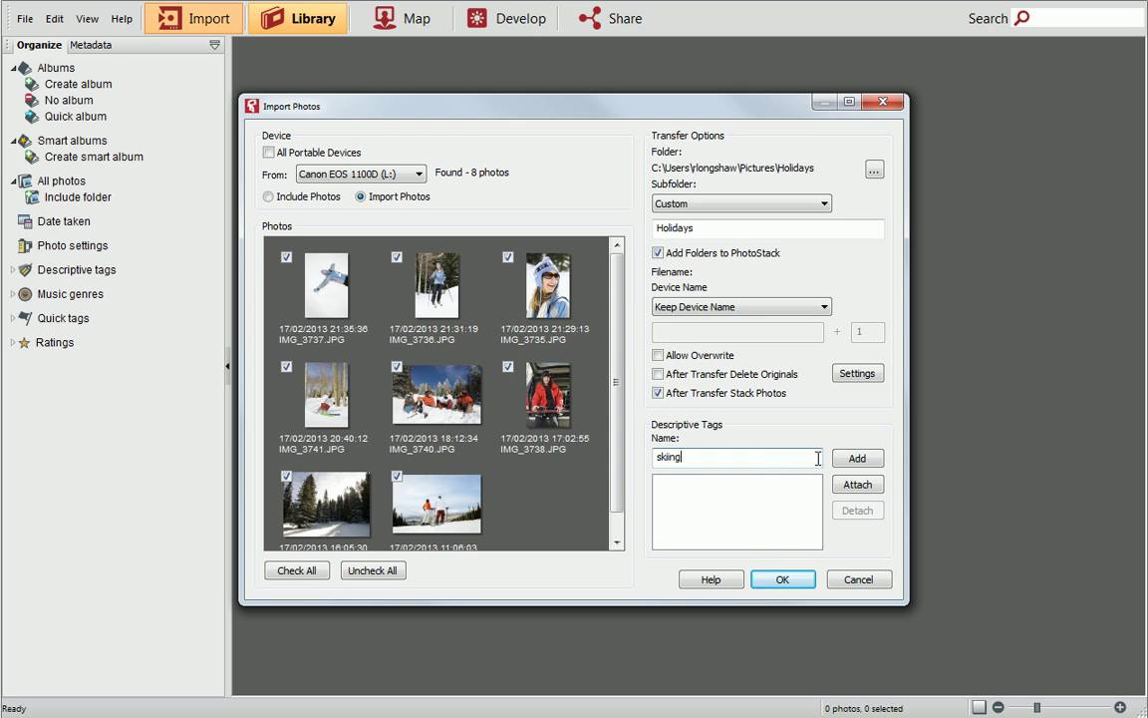
{"action": "left_click", "coordinate": [847, 459]}
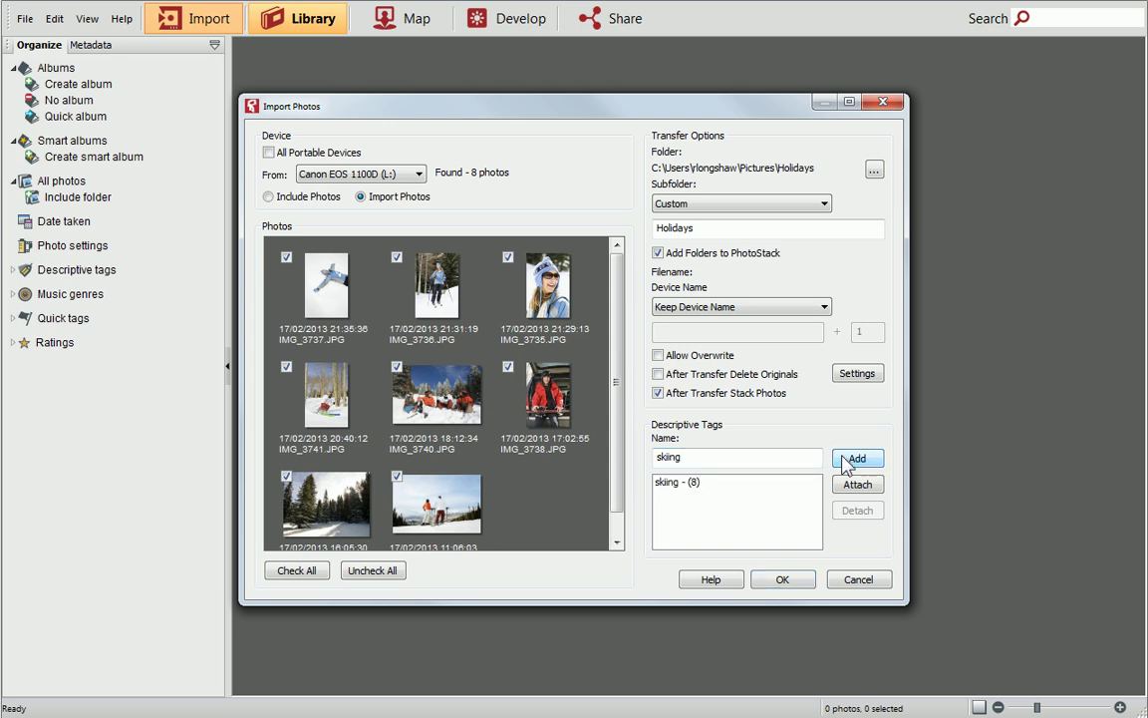
{"action": "left_click", "coordinate": [801, 585]}
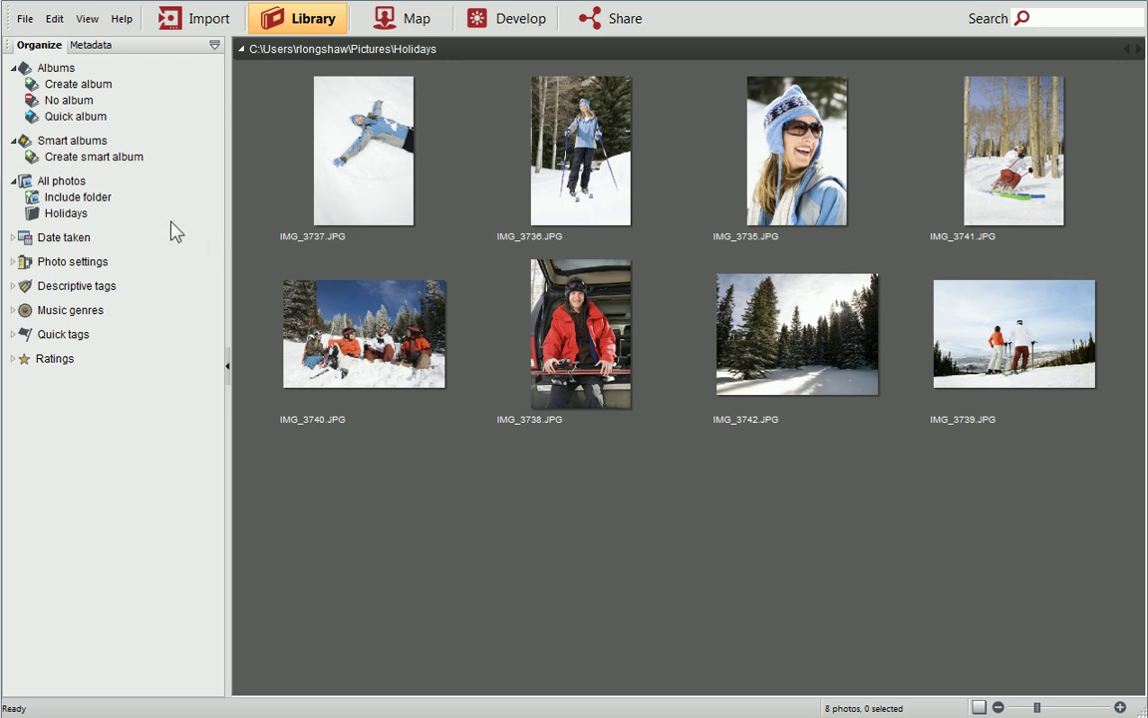
Step: Include the Home folder from the Desktop in the library
{"action": "left_click", "coordinate": [104, 201]}
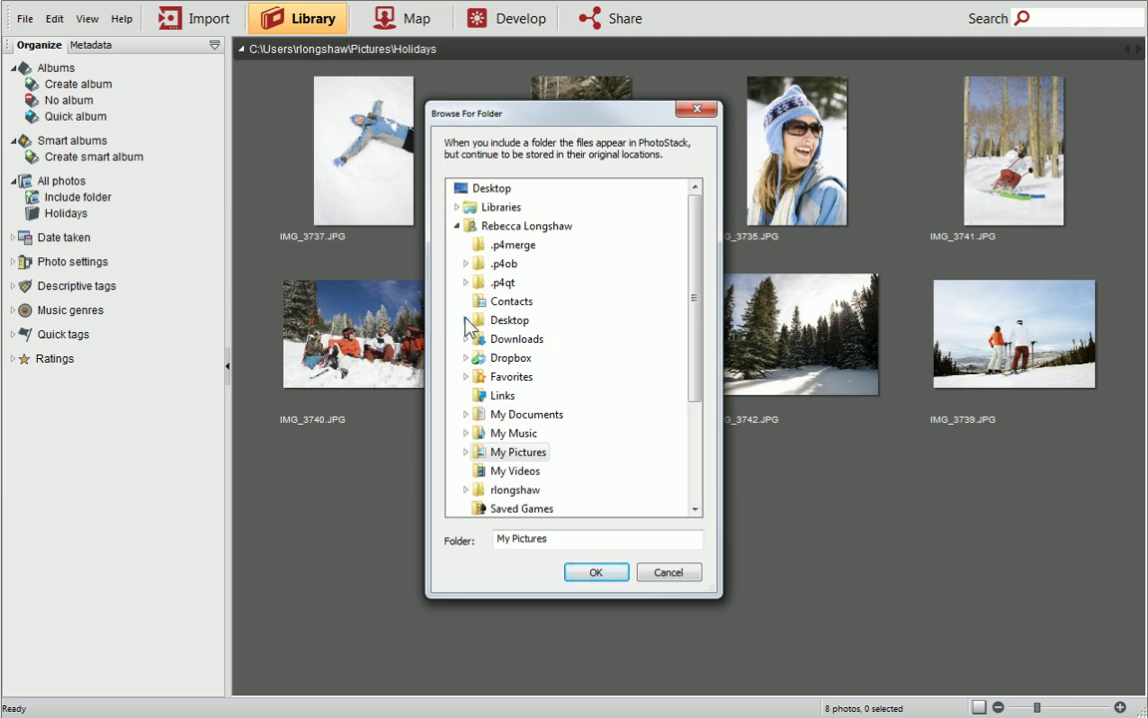
{"action": "left_click", "coordinate": [465, 320]}
{"action": "left_click", "coordinate": [502, 363]}
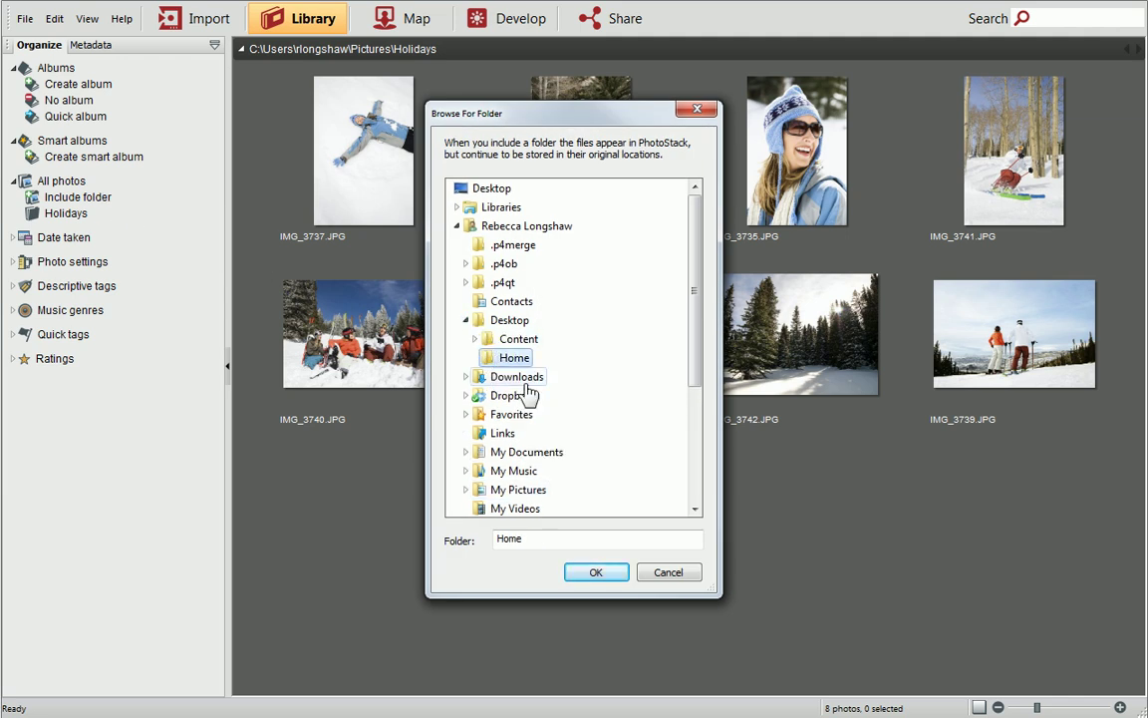
{"action": "left_click", "coordinate": [578, 574]}
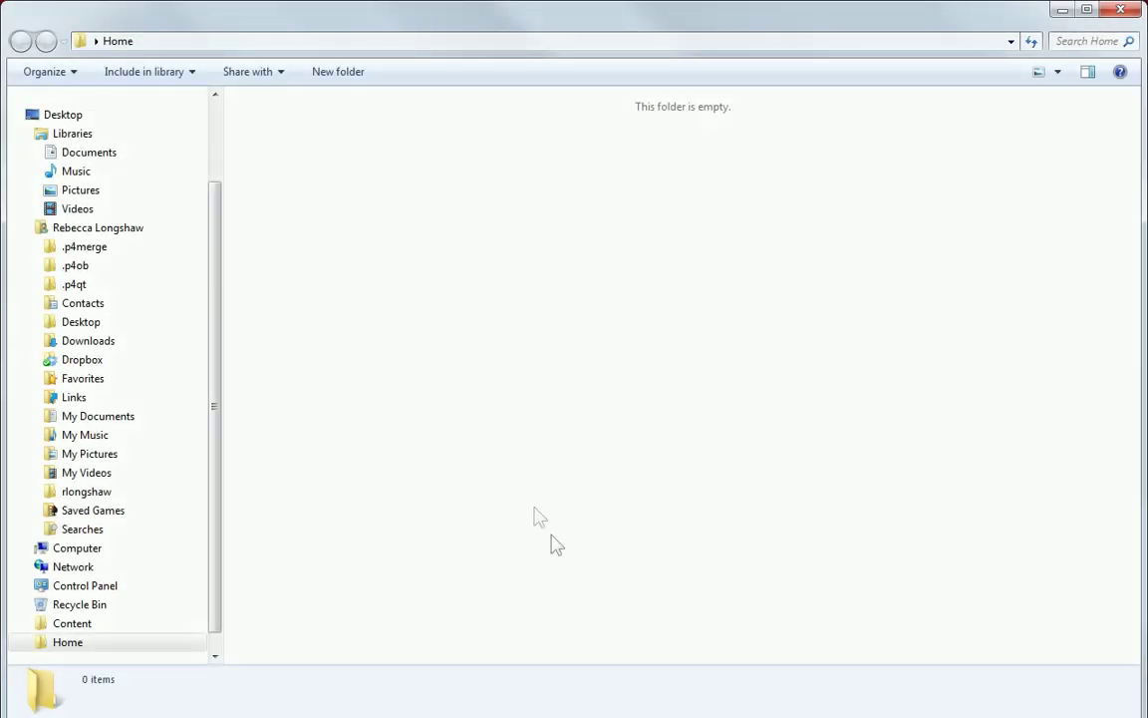
Step: Paste the three copied photos IMG_3732 to IMG_3734 into the empty Home folder
{"action": "right_click", "coordinate": [458, 297]}
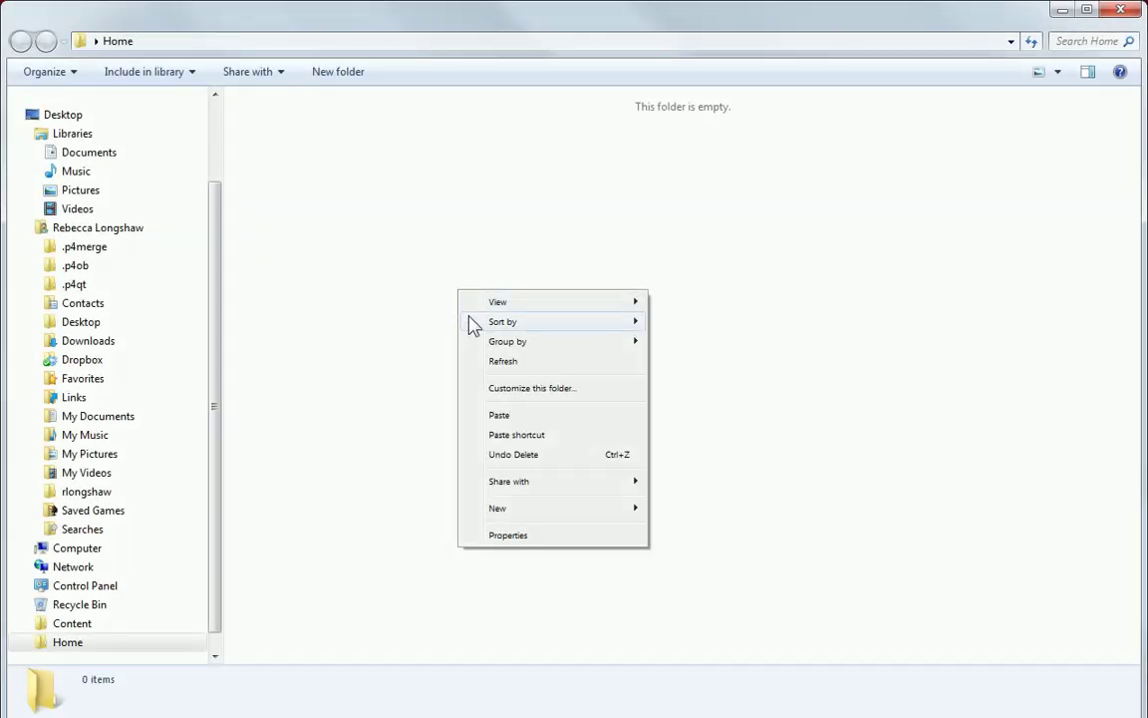
{"action": "left_click", "coordinate": [476, 426]}
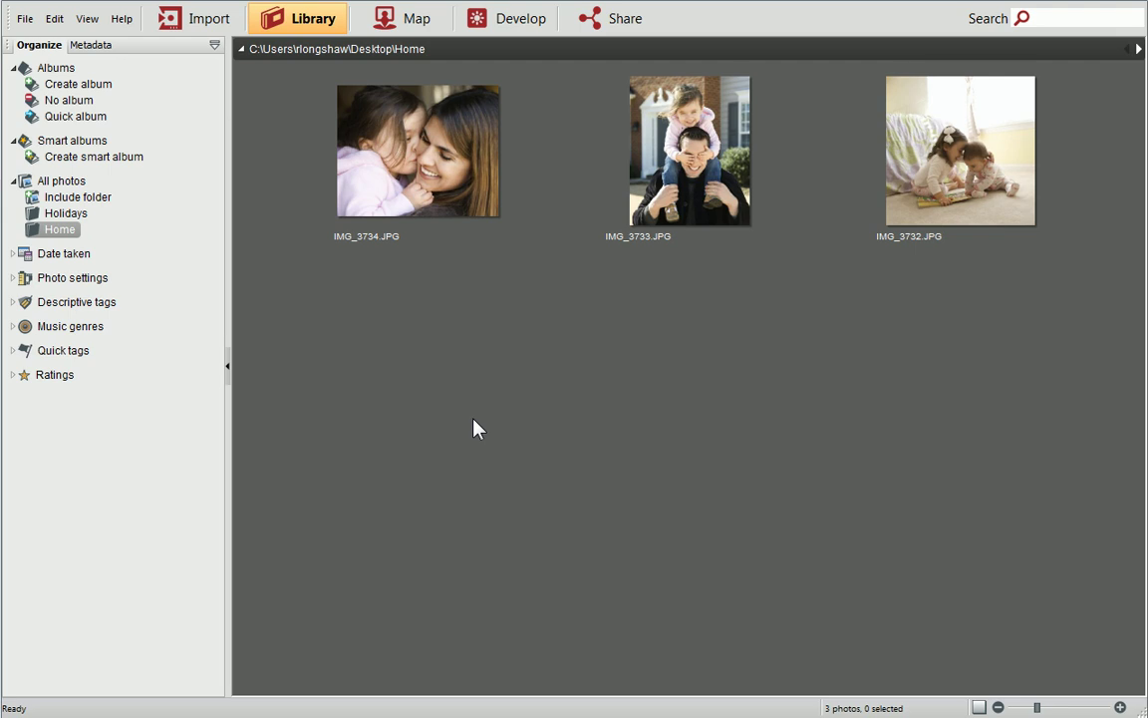
Step: Show all photos, collapse the Desktop\Home group, and select IMG_3729 and IMG_3727
{"action": "left_click", "coordinate": [83, 186]}
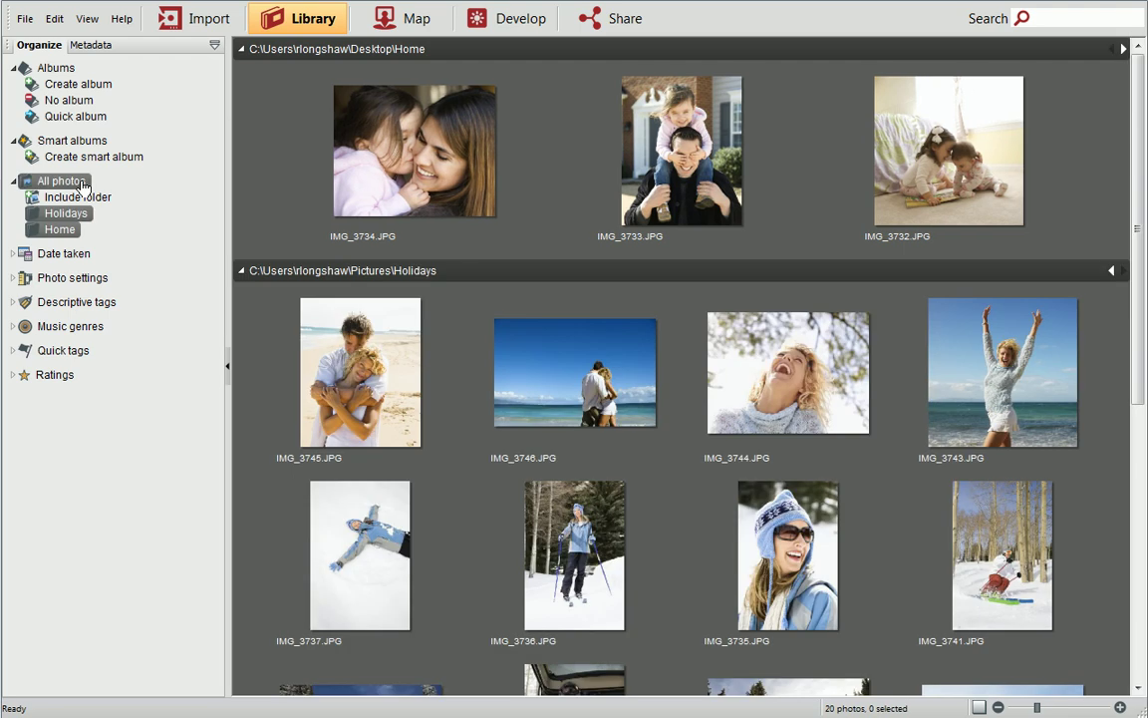
{"action": "left_click", "coordinate": [240, 49]}
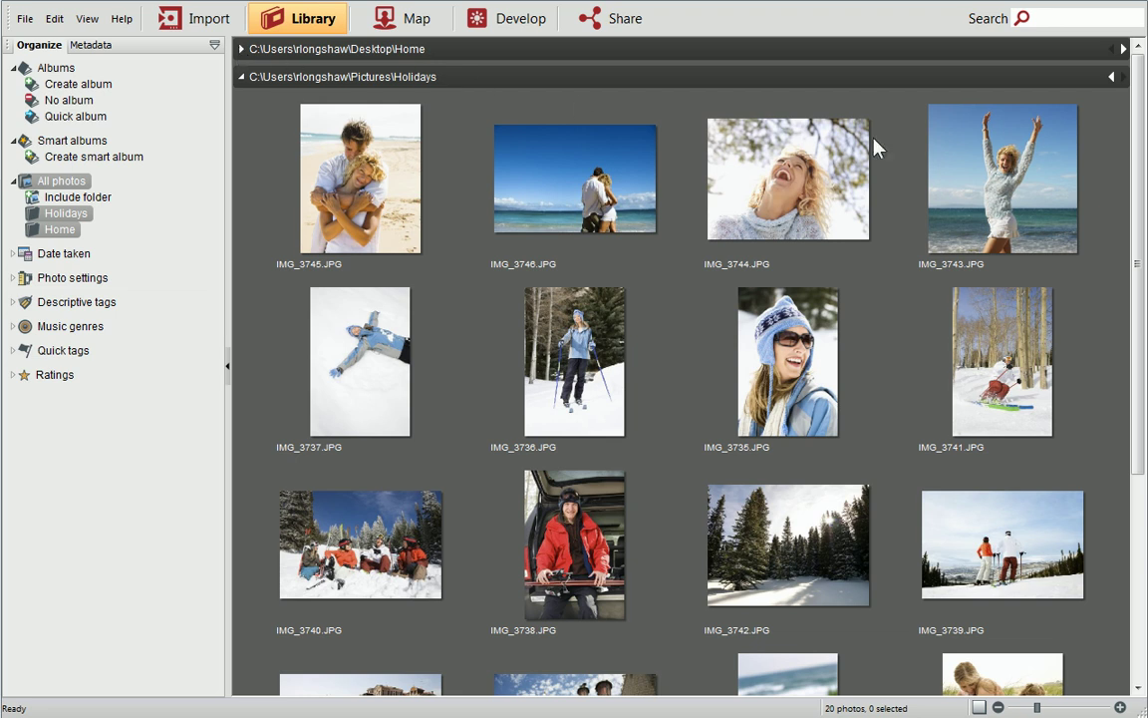
{"action": "left_click_drag", "start_coordinate": [1137, 179], "coordinate": [1135, 402]}
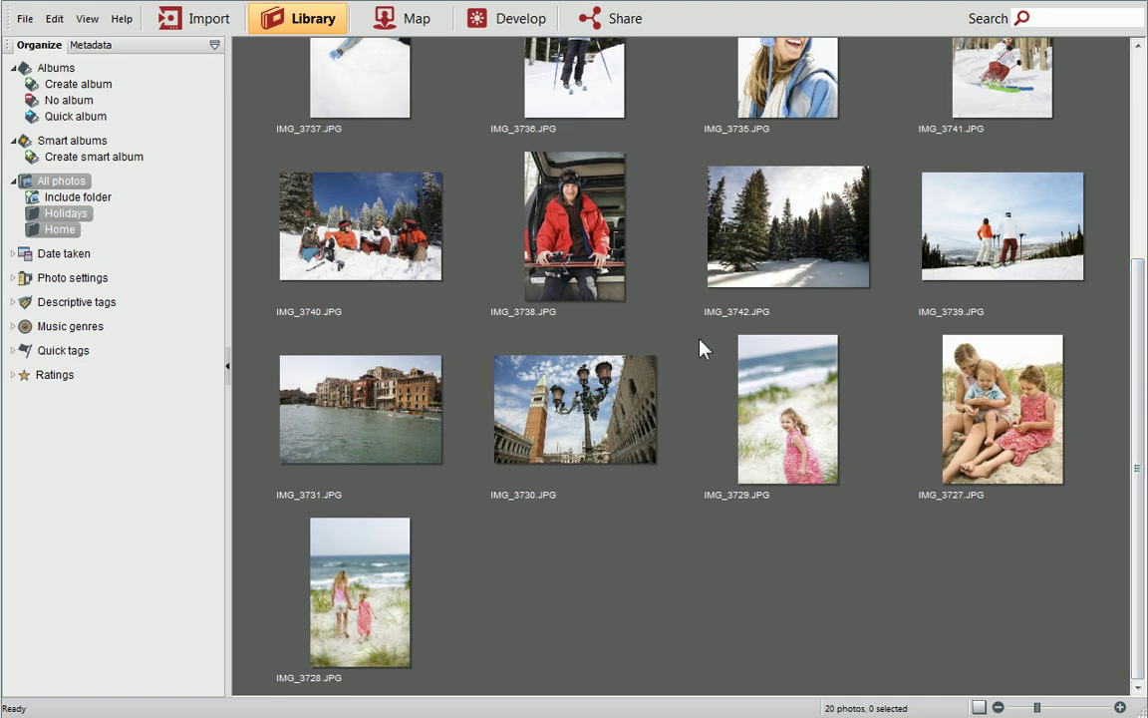
{"action": "left_click_drag", "start_coordinate": [699, 341], "coordinate": [1073, 528]}
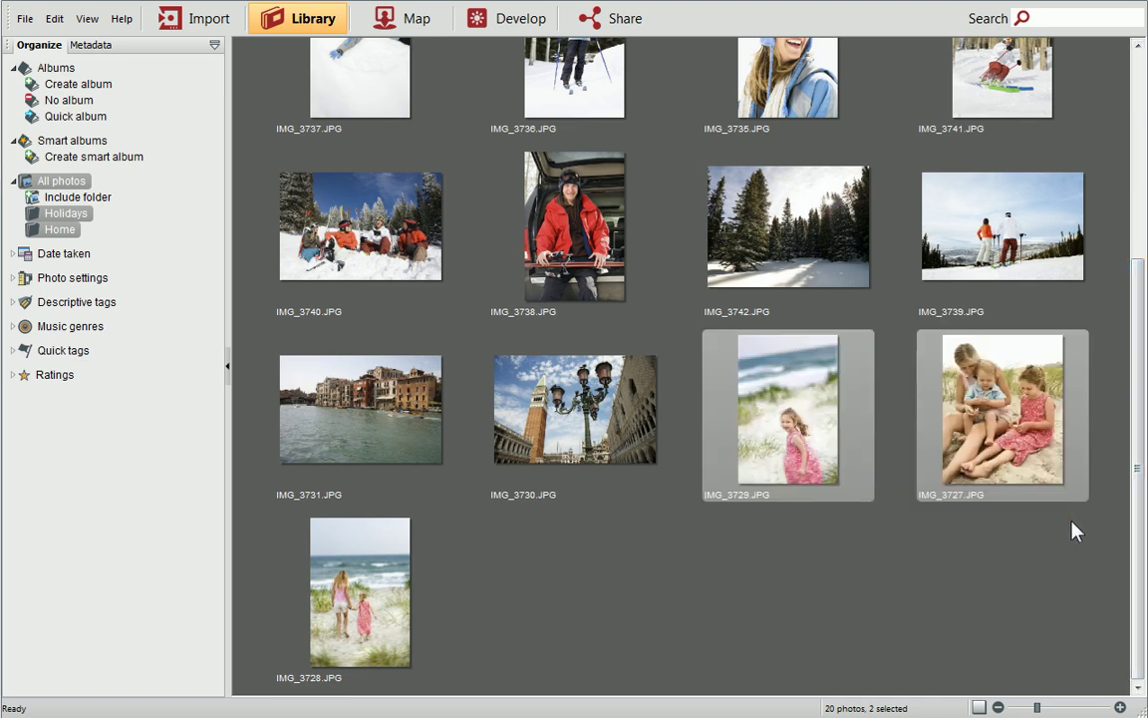
Step: Create a Seaside album from IMG_3729, IMG_3727 and IMG_3728, then view only its photos
{"action": "left_click", "coordinate": [374, 570], "text": "ctrl"}
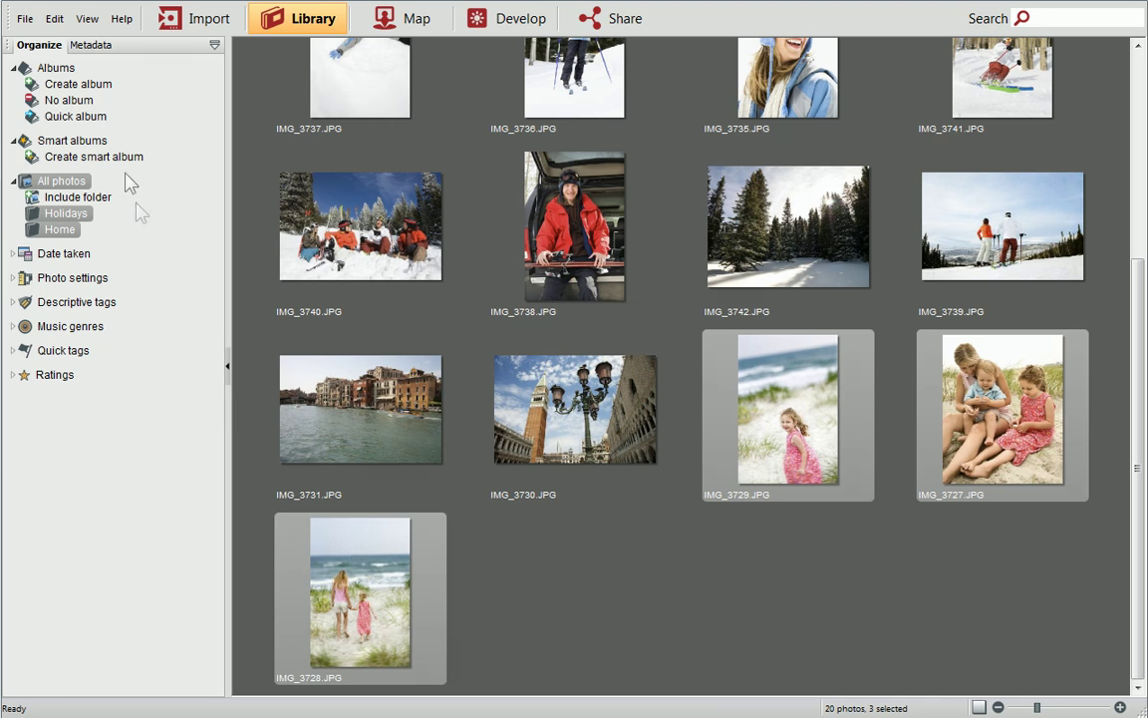
{"action": "left_click", "coordinate": [100, 88]}
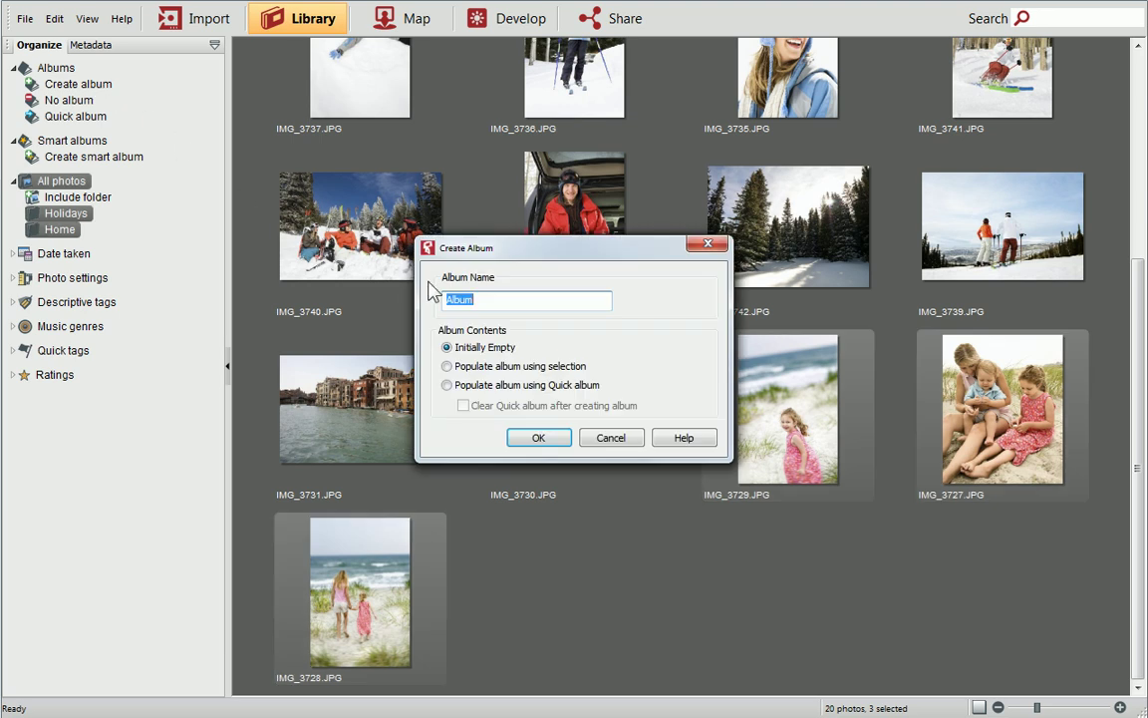
{"action": "type", "text": "Seaside"}
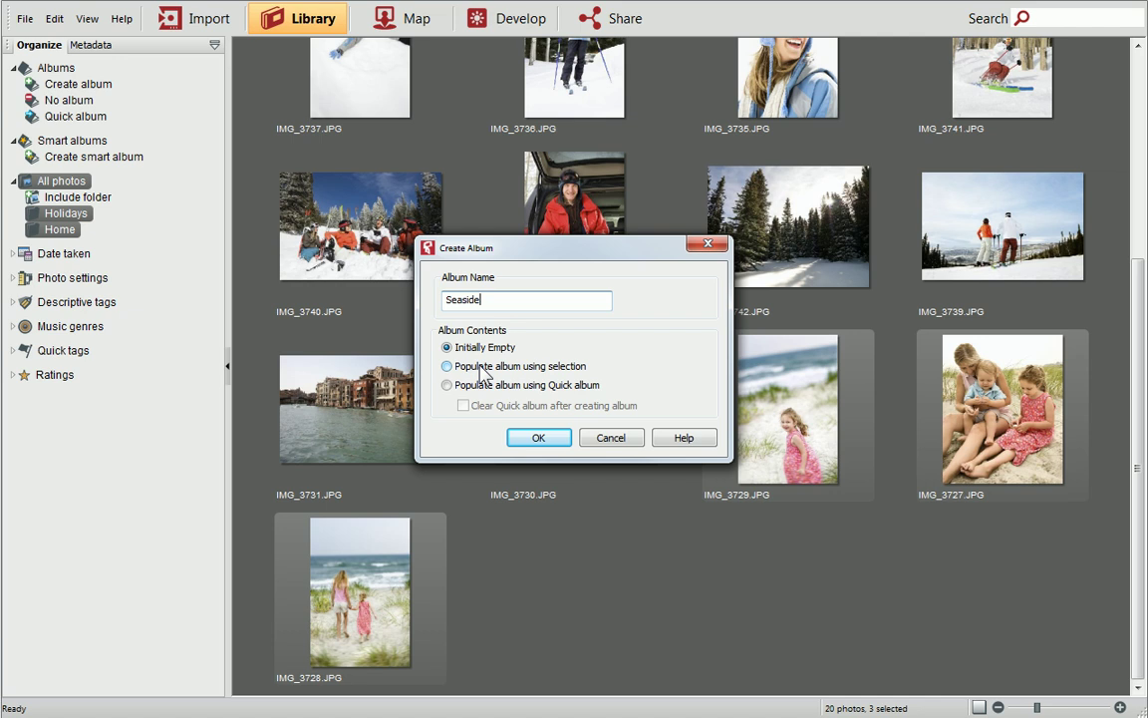
{"action": "left_click", "coordinate": [483, 369]}
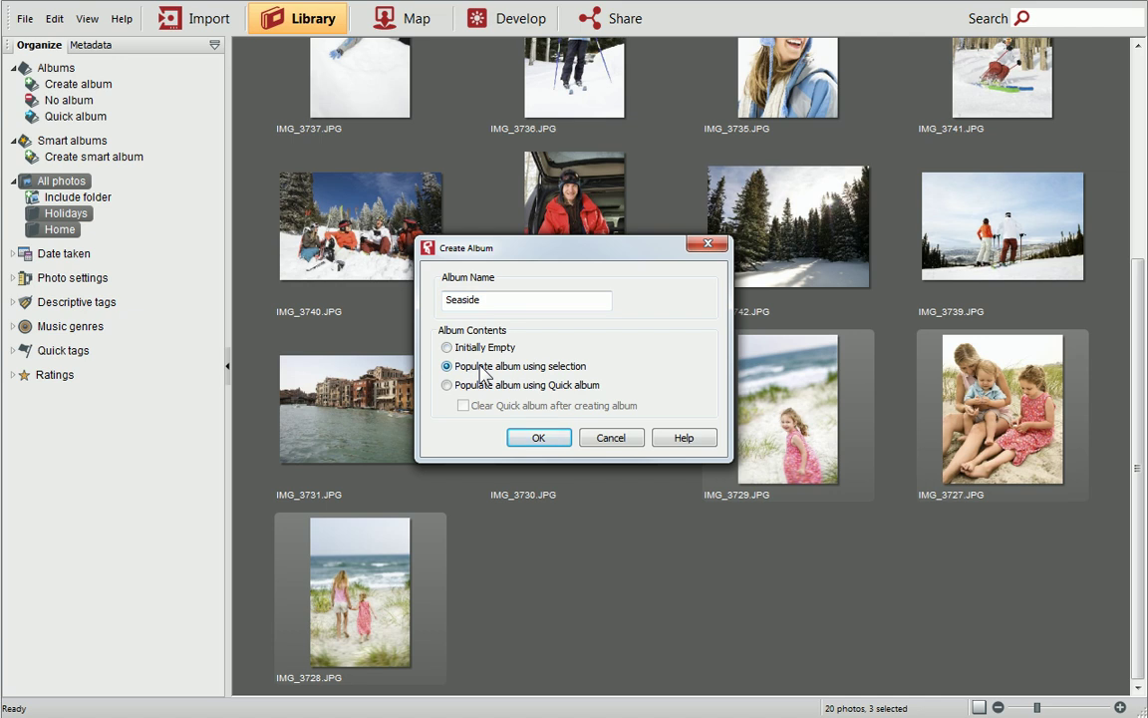
{"action": "left_click", "coordinate": [530, 439]}
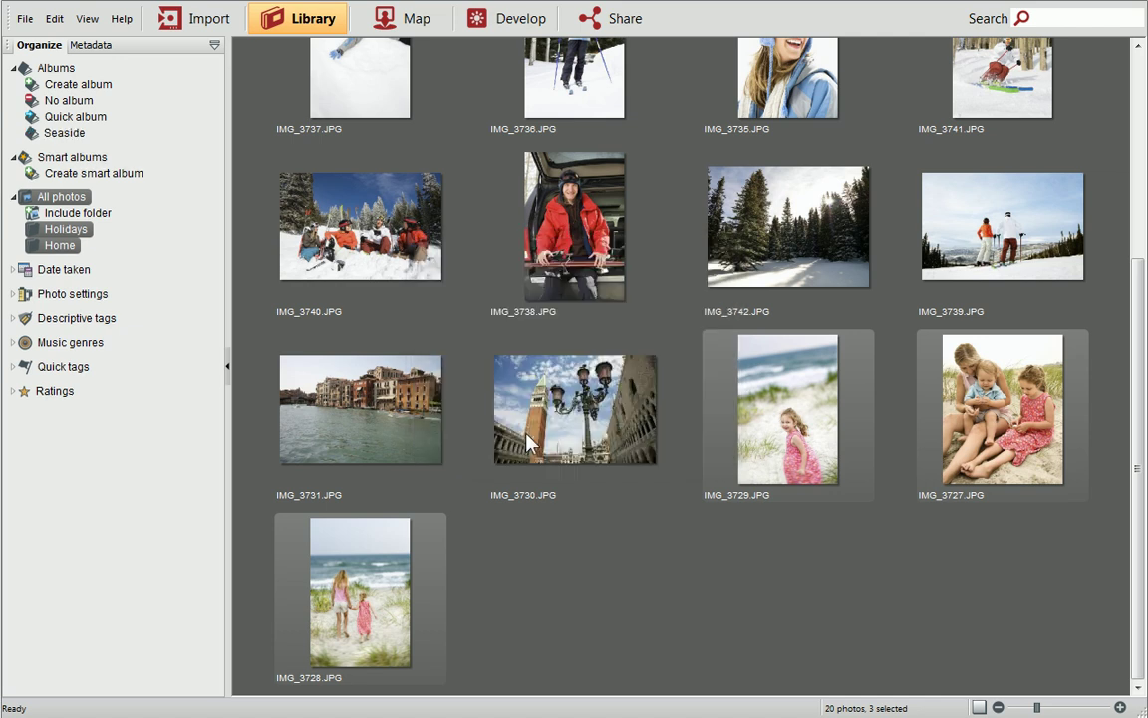
{"action": "left_click", "coordinate": [66, 134]}
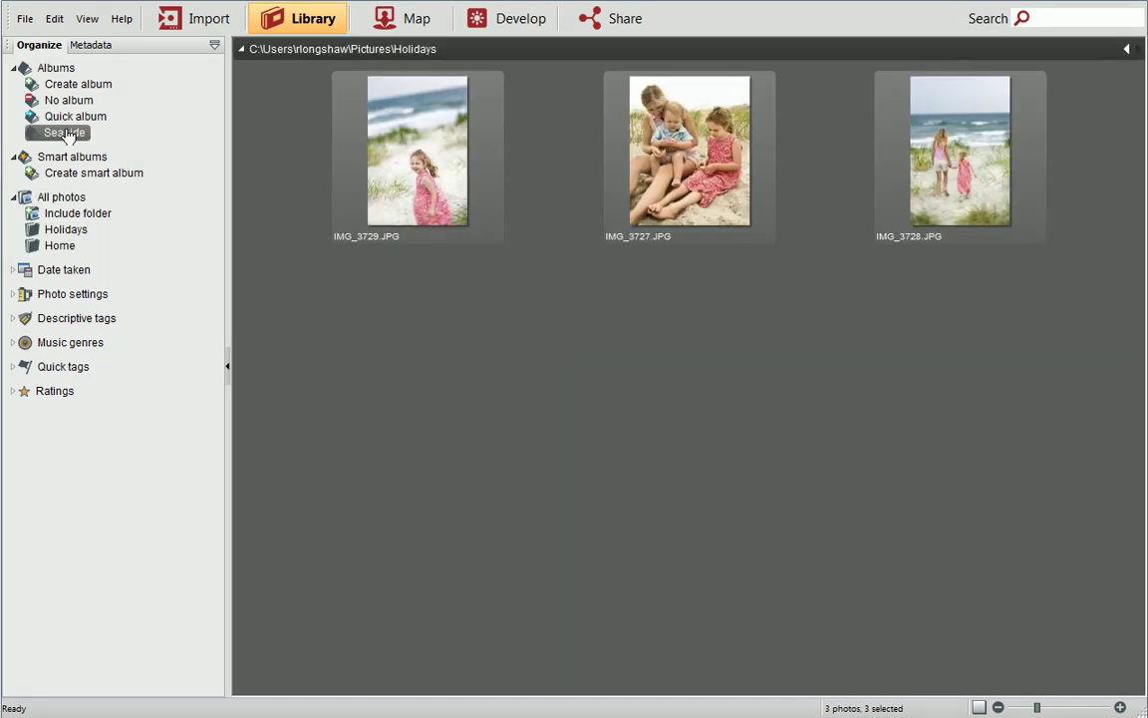
Step: Show every album's photos and turn on all photo details beneath the thumbnails
{"action": "left_click", "coordinate": [56, 68]}
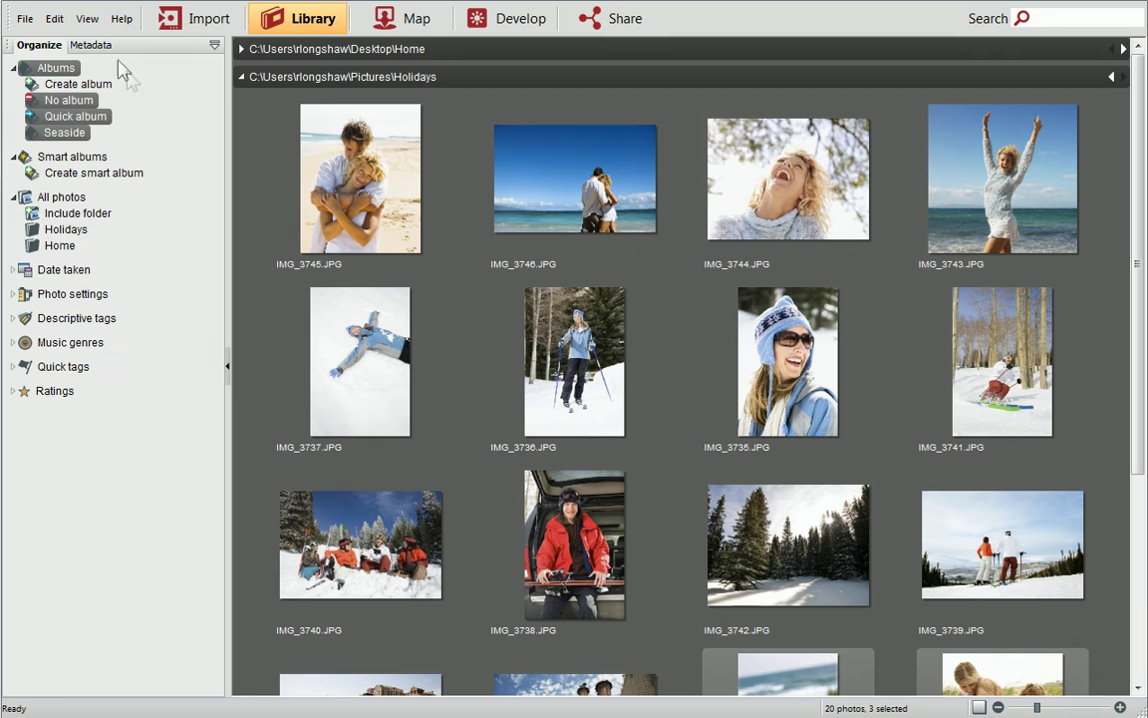
{"action": "left_click", "coordinate": [93, 20]}
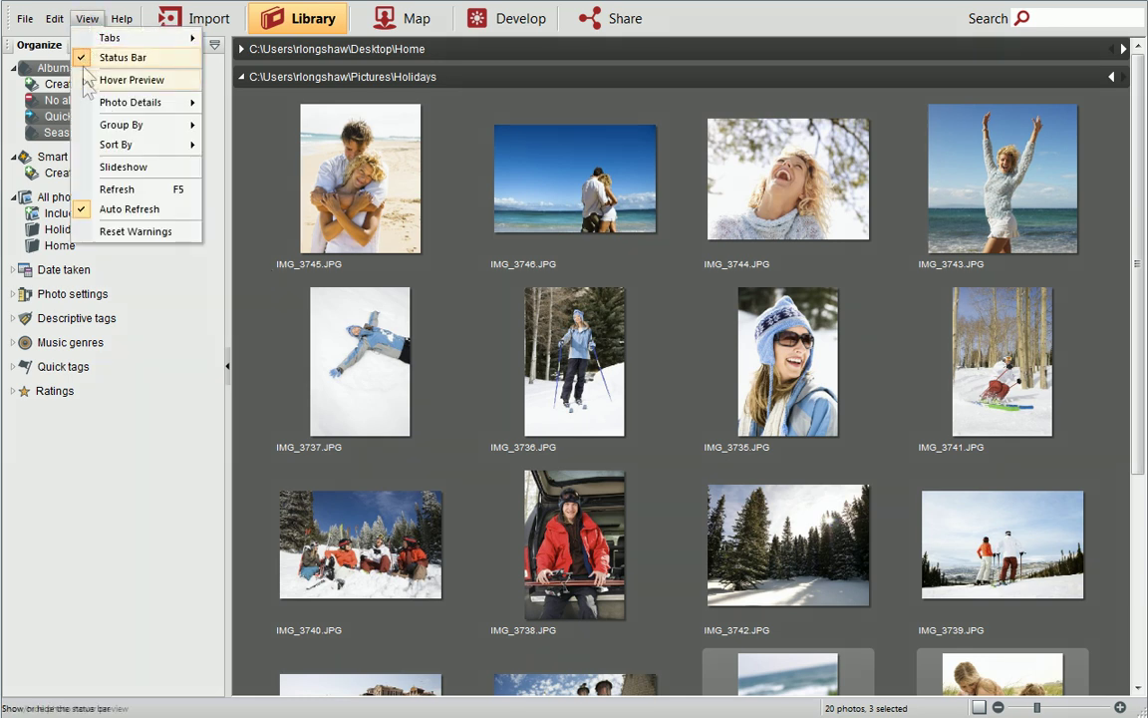
{"action": "mouse_move", "coordinate": [80, 103]}
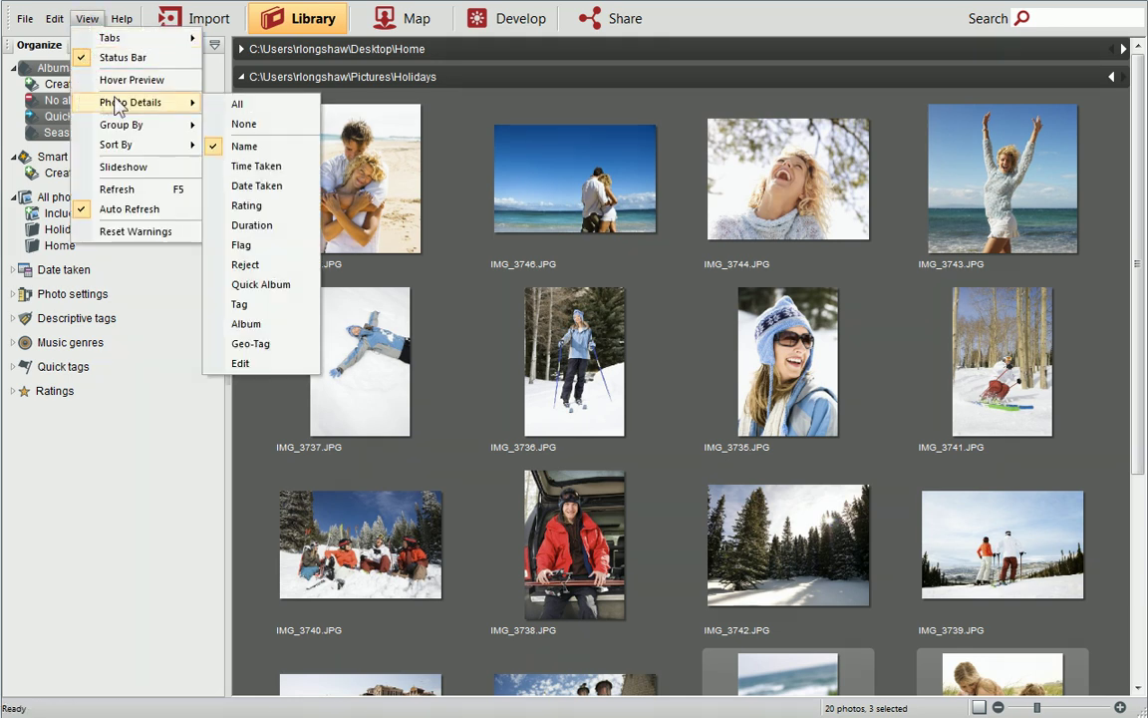
{"action": "left_click", "coordinate": [236, 104]}
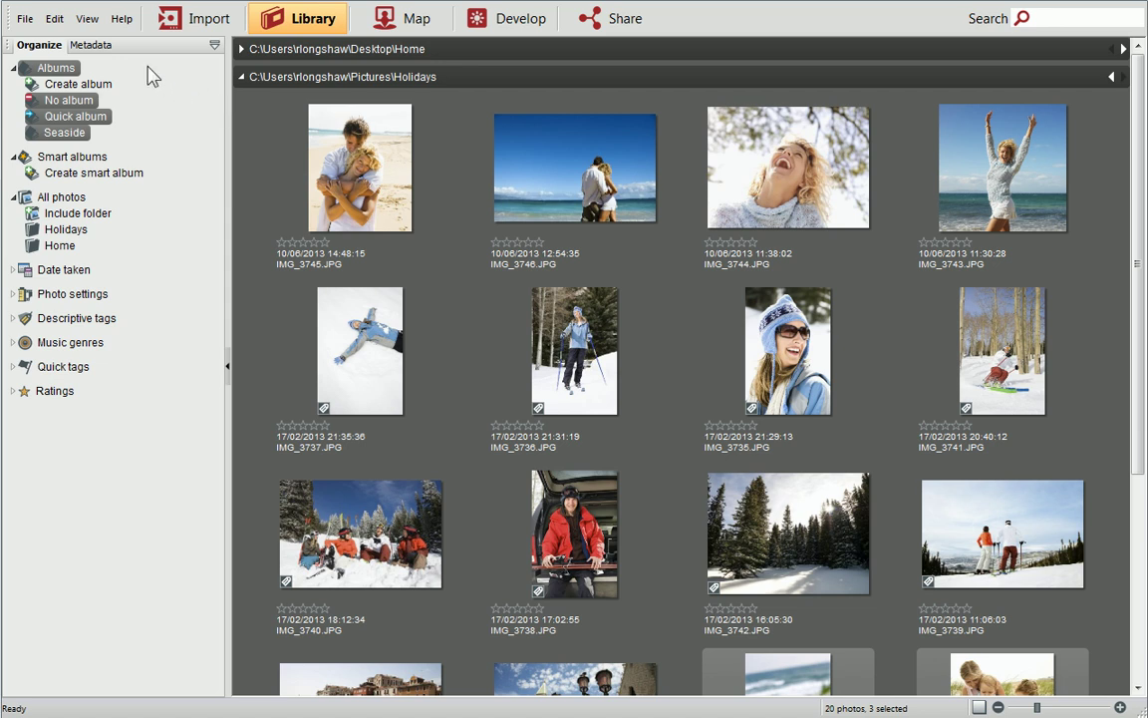
{"action": "left_click", "coordinate": [87, 20]}
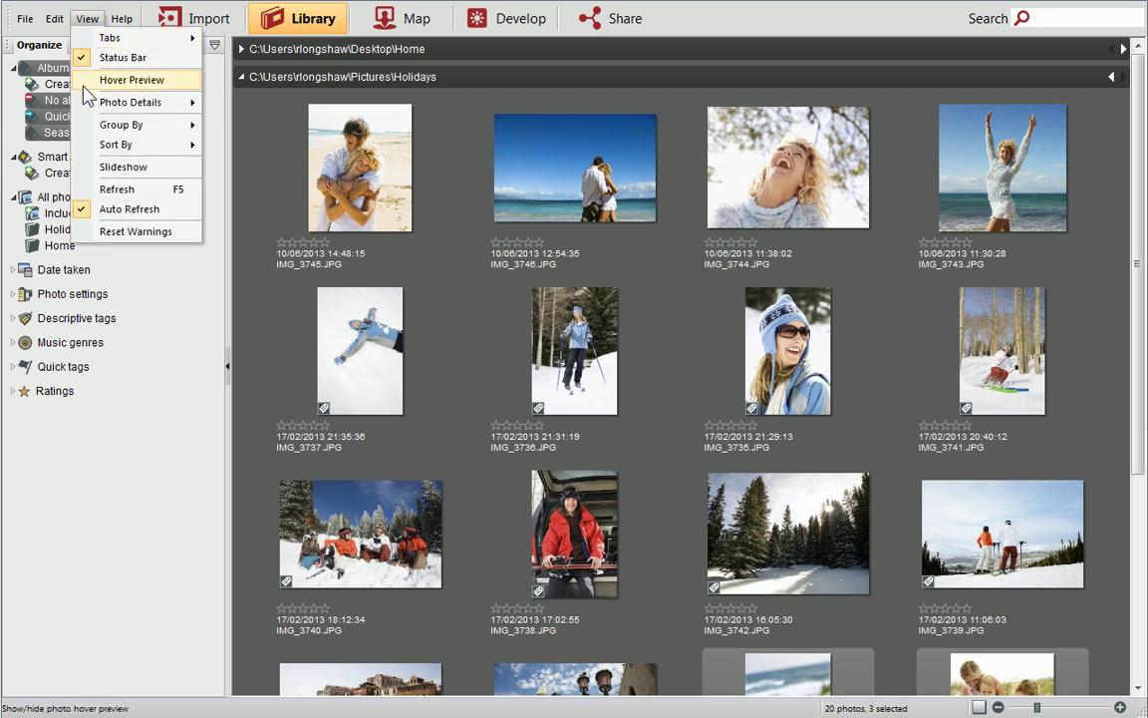
{"action": "mouse_move", "coordinate": [84, 106]}
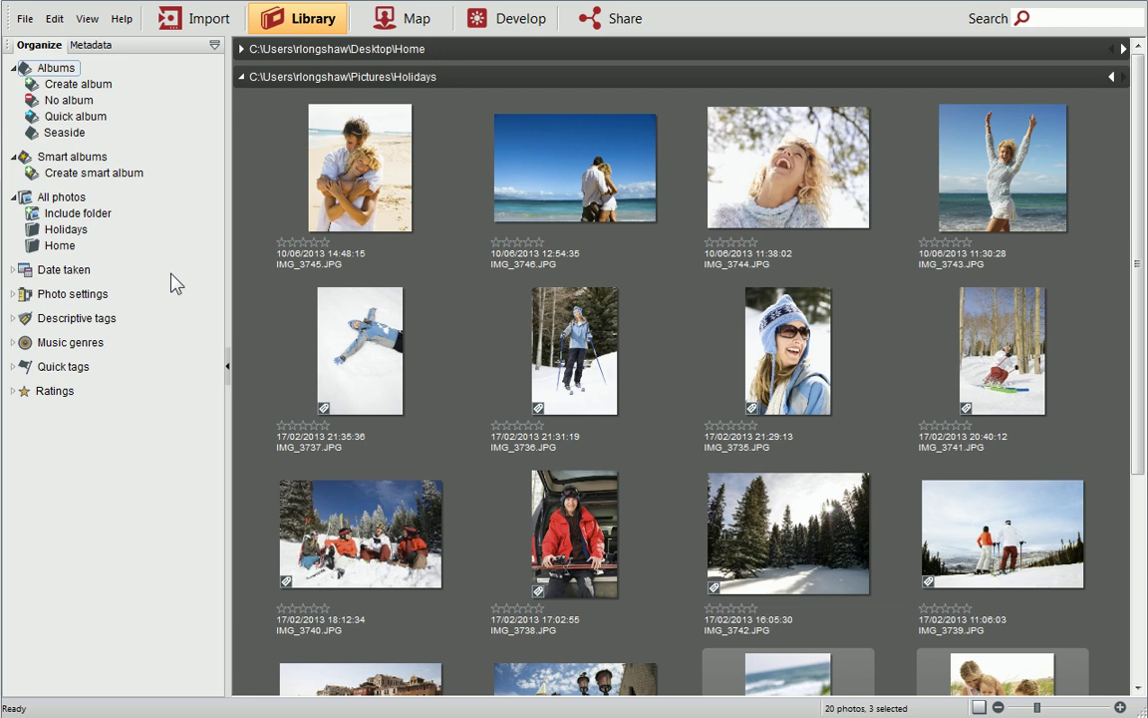
Step: Create a descriptive tag named 'family' and filter the library by it
{"action": "left_click", "coordinate": [13, 319]}
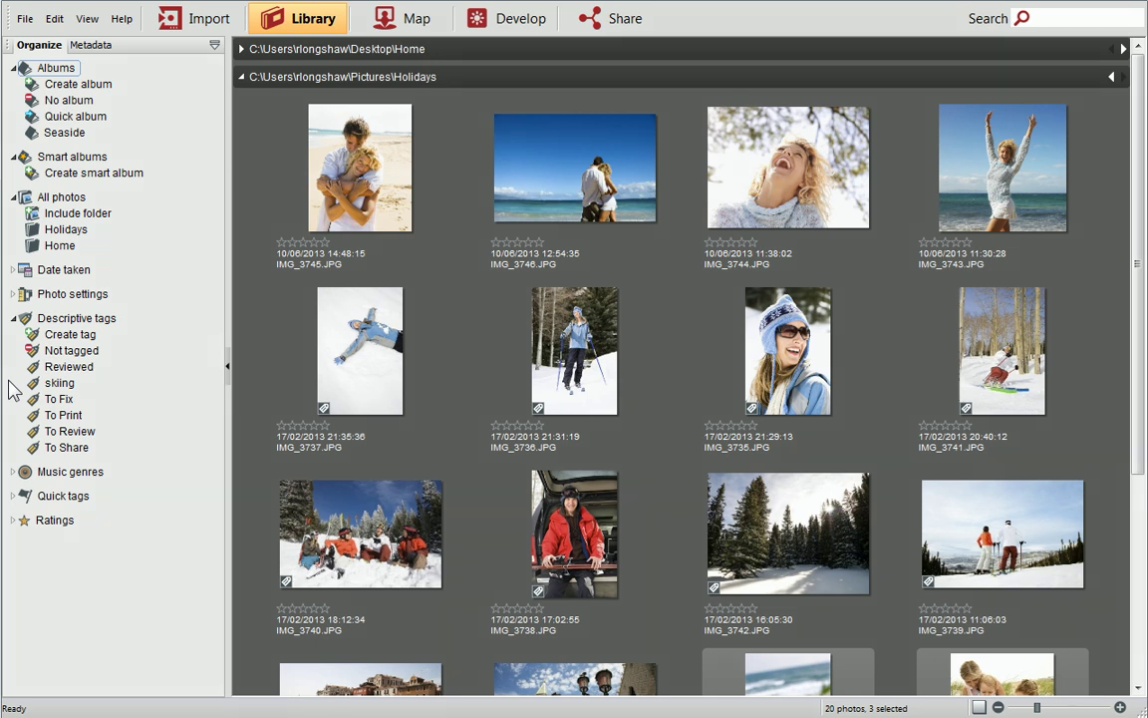
{"action": "left_click", "coordinate": [55, 339]}
{"action": "type", "text": "family"}
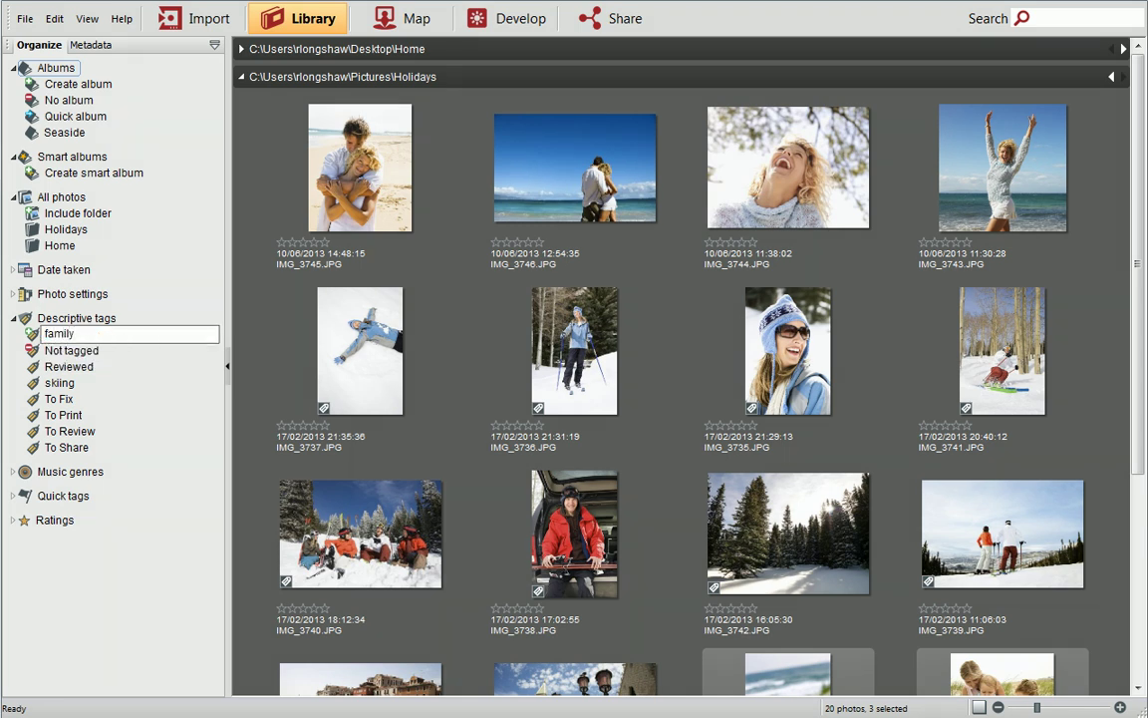
{"action": "key", "text": "Return"}
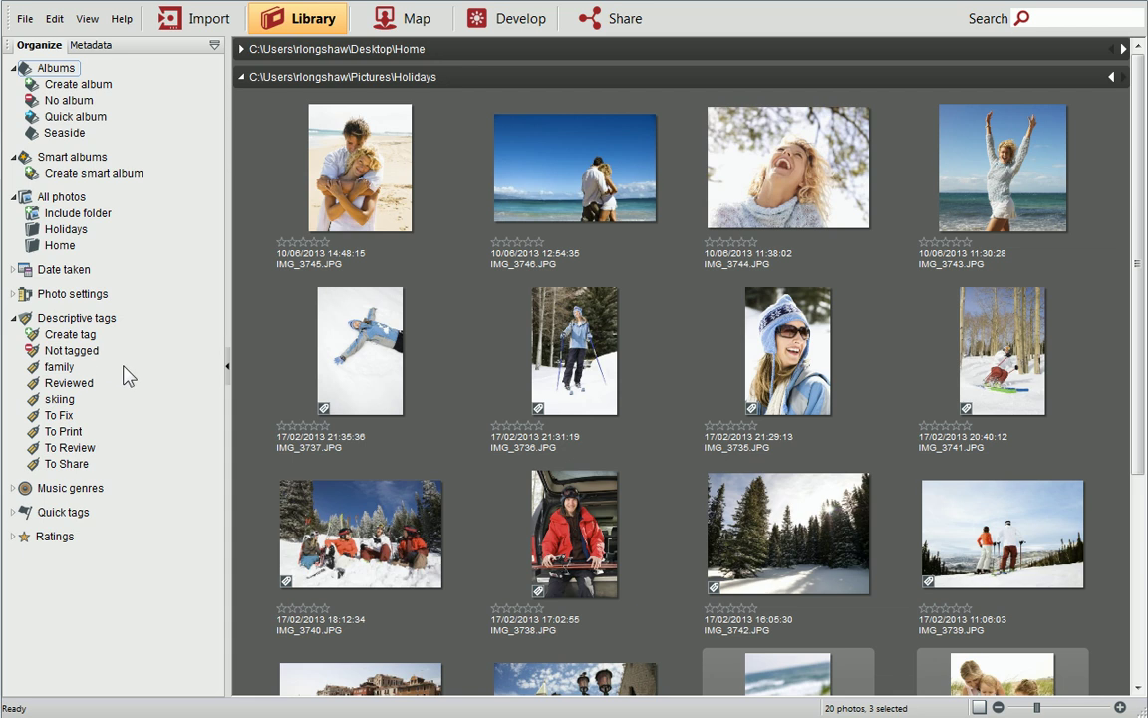
{"action": "left_click", "coordinate": [62, 367]}
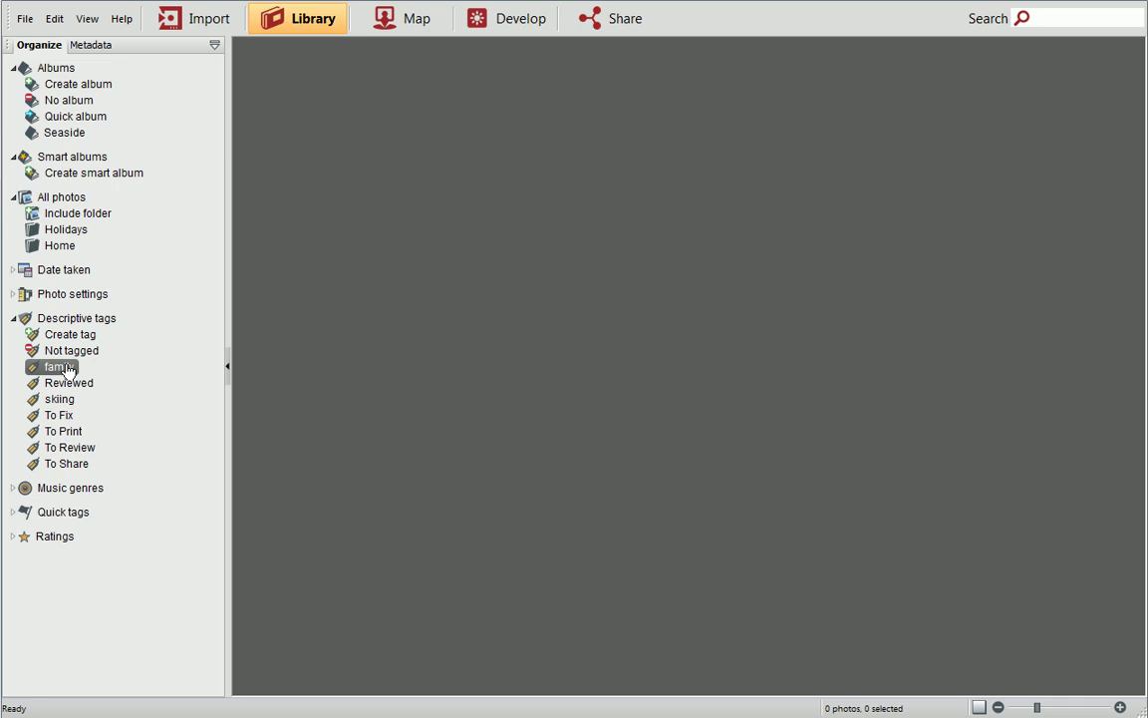
Step: Tag the Holidays beach photos IMG_3729, IMG_3727 and IMG_3728 as family
{"action": "left_click", "coordinate": [60, 197]}
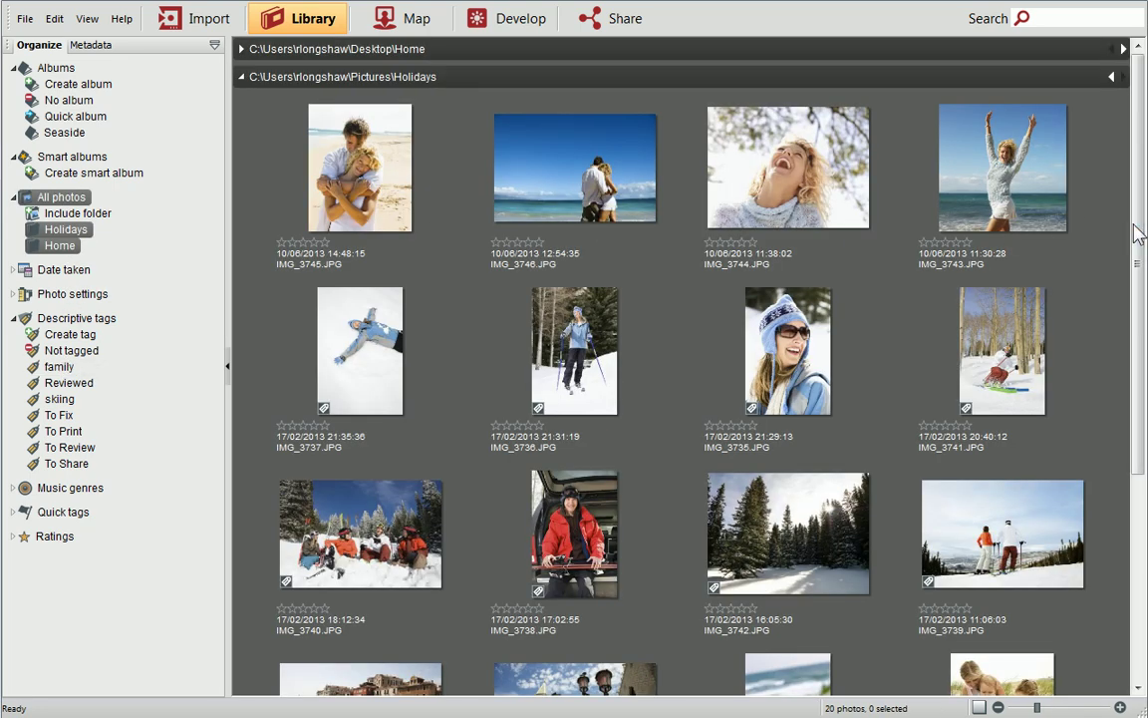
{"action": "left_click_drag", "start_coordinate": [1136, 233], "coordinate": [1125, 453]}
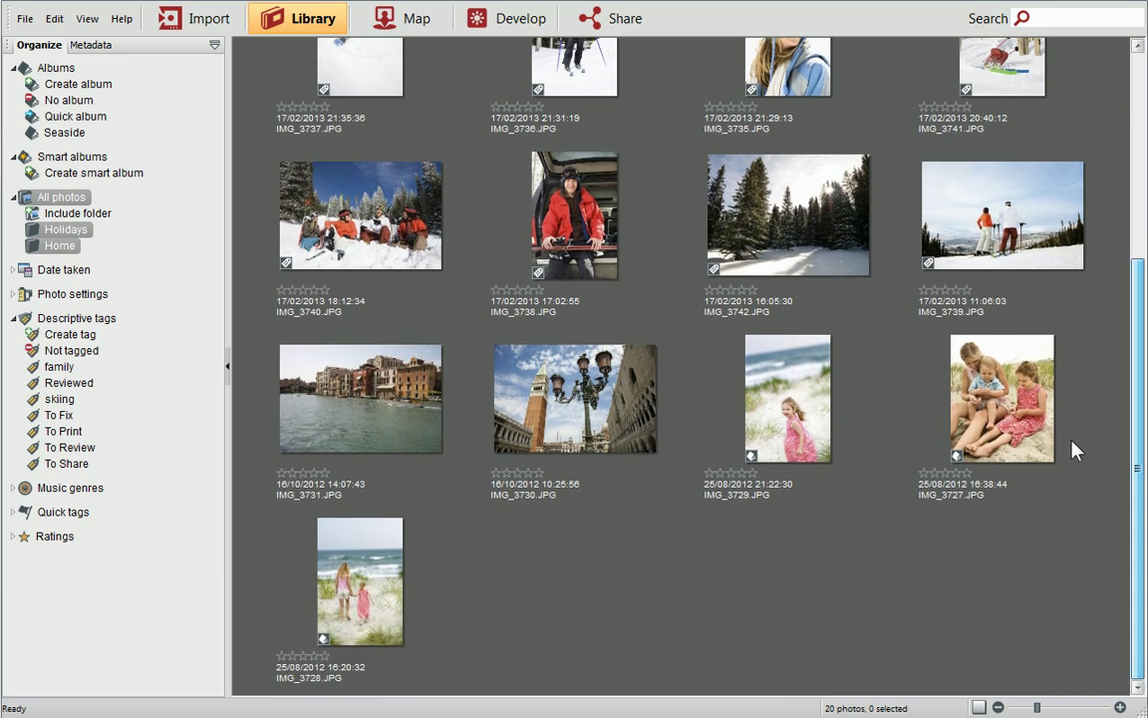
{"action": "left_click", "coordinate": [819, 411]}
{"action": "left_click_drag", "start_coordinate": [819, 410], "coordinate": [991, 489]}
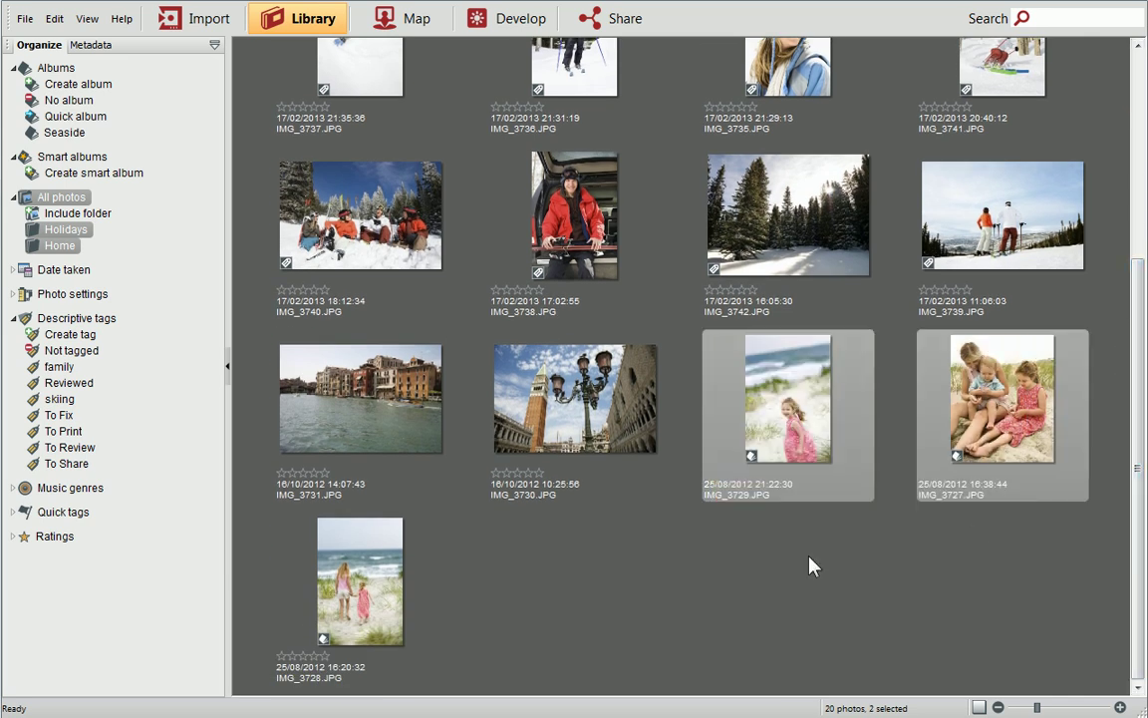
{"action": "left_click", "coordinate": [354, 558], "text": "ctrl"}
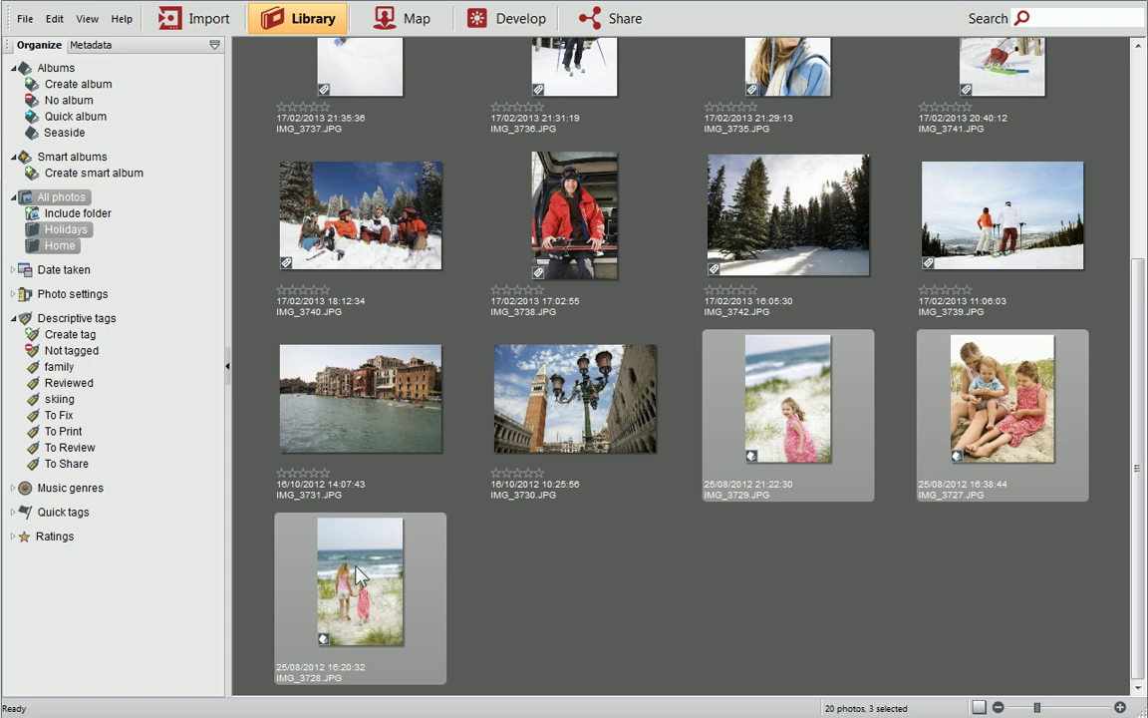
{"action": "left_click_drag", "start_coordinate": [353, 576], "coordinate": [78, 371]}
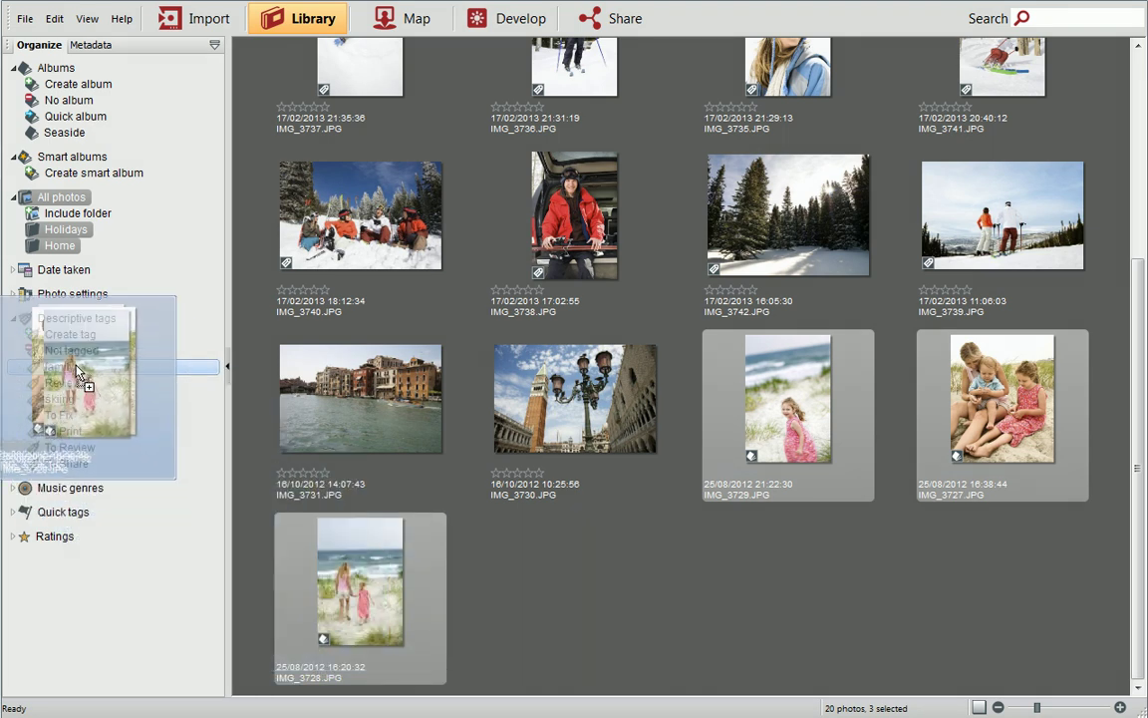
{"action": "left_click_drag", "start_coordinate": [77, 370], "coordinate": [77, 368]}
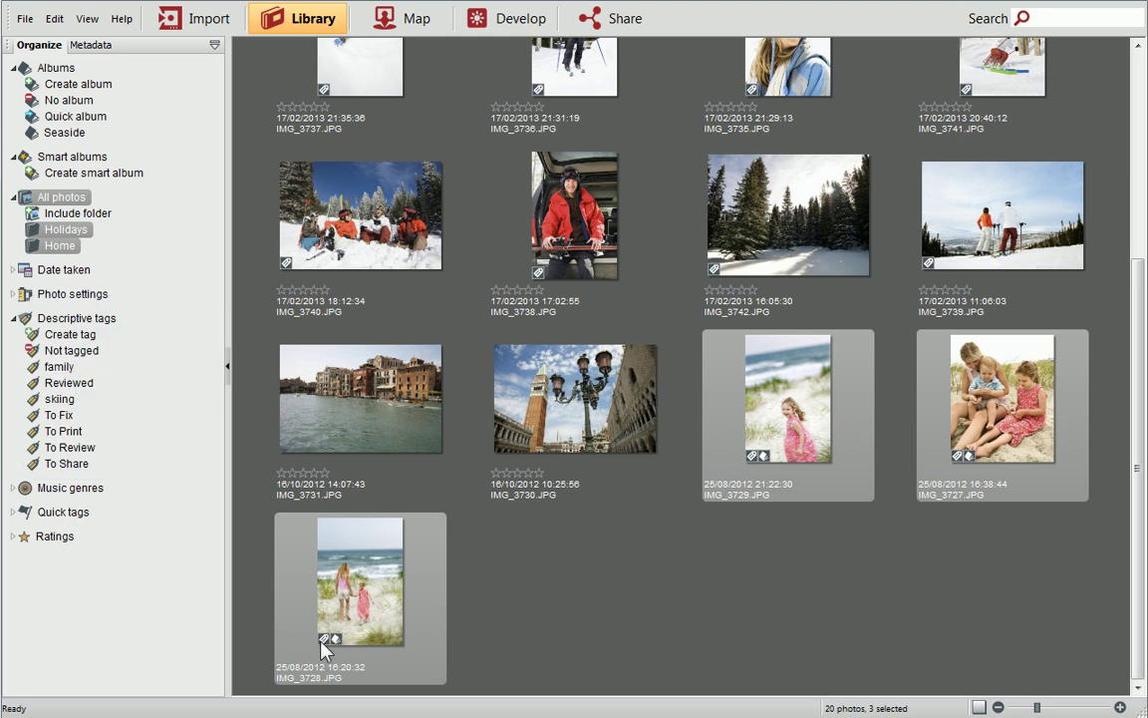
Step: Expand the Home group and tag its three photos IMG_3732 to IMG_3734 as family
{"action": "left_click_drag", "start_coordinate": [1135, 597], "coordinate": [1107, 379]}
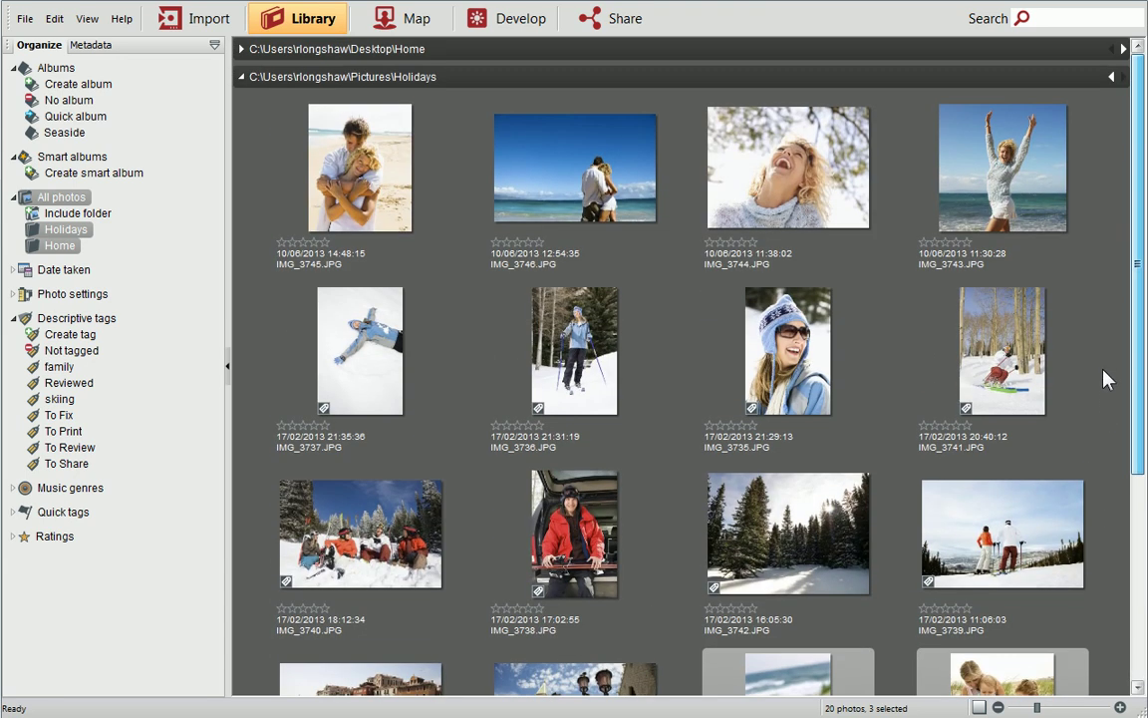
{"action": "left_click", "coordinate": [242, 49]}
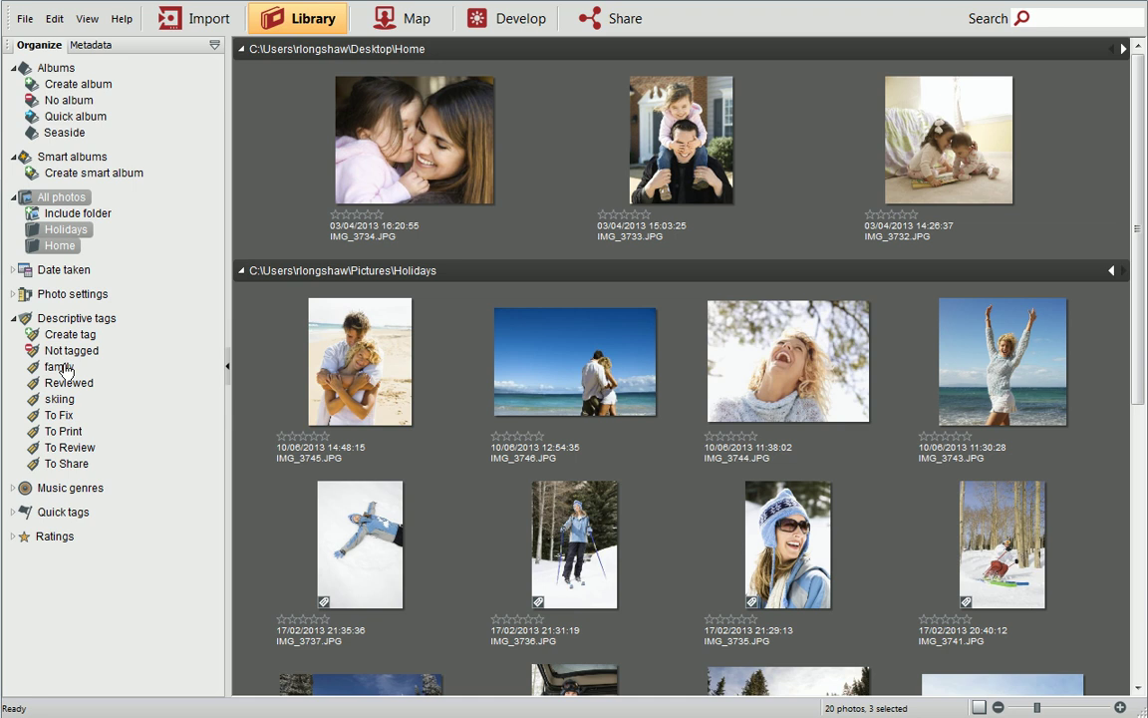
{"action": "left_click_drag", "start_coordinate": [62, 369], "coordinate": [409, 161]}
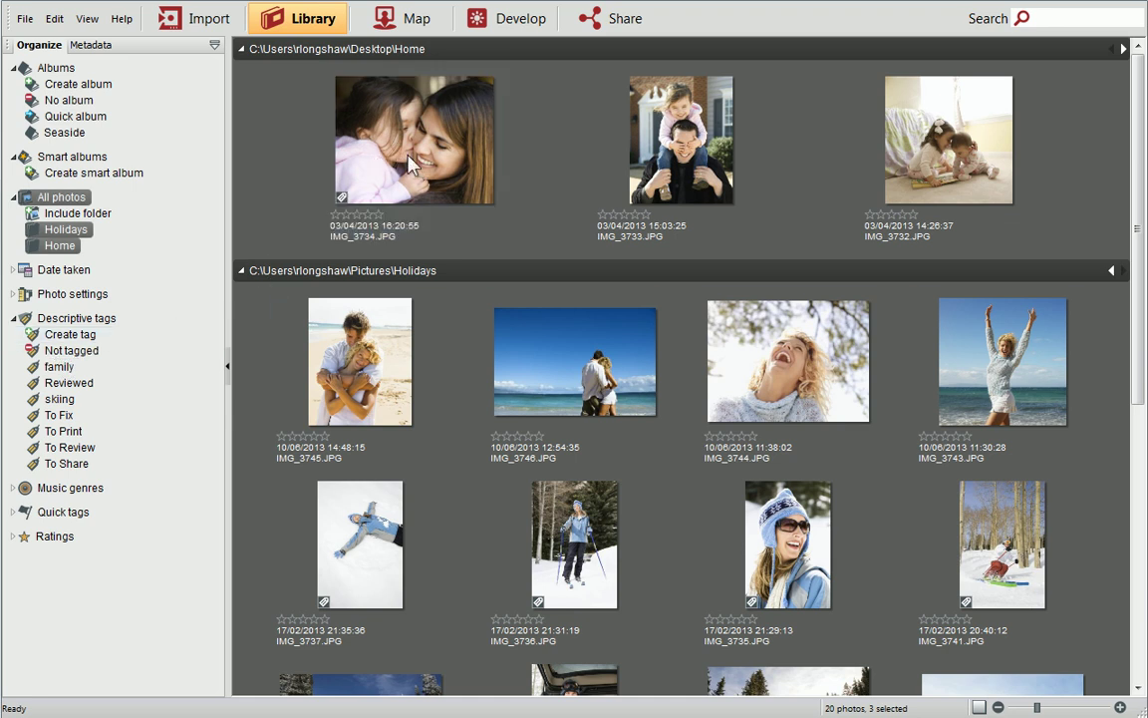
{"action": "left_click_drag", "start_coordinate": [58, 366], "coordinate": [690, 165]}
{"action": "left_click_drag", "start_coordinate": [49, 367], "coordinate": [945, 157]}
Step: Create a descriptive tag named 'honeymoon'
{"action": "left_click", "coordinate": [88, 338]}
{"action": "type", "text": "hon"}
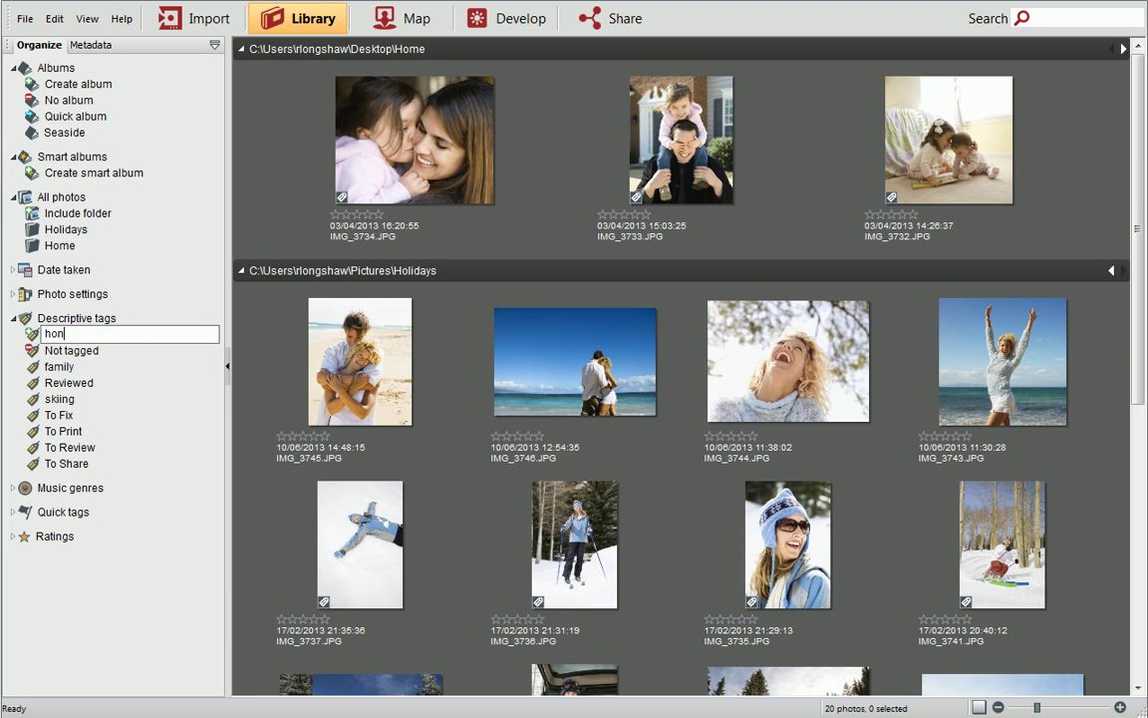
{"action": "type", "text": "eymoon"}
{"action": "key", "text": "Return"}
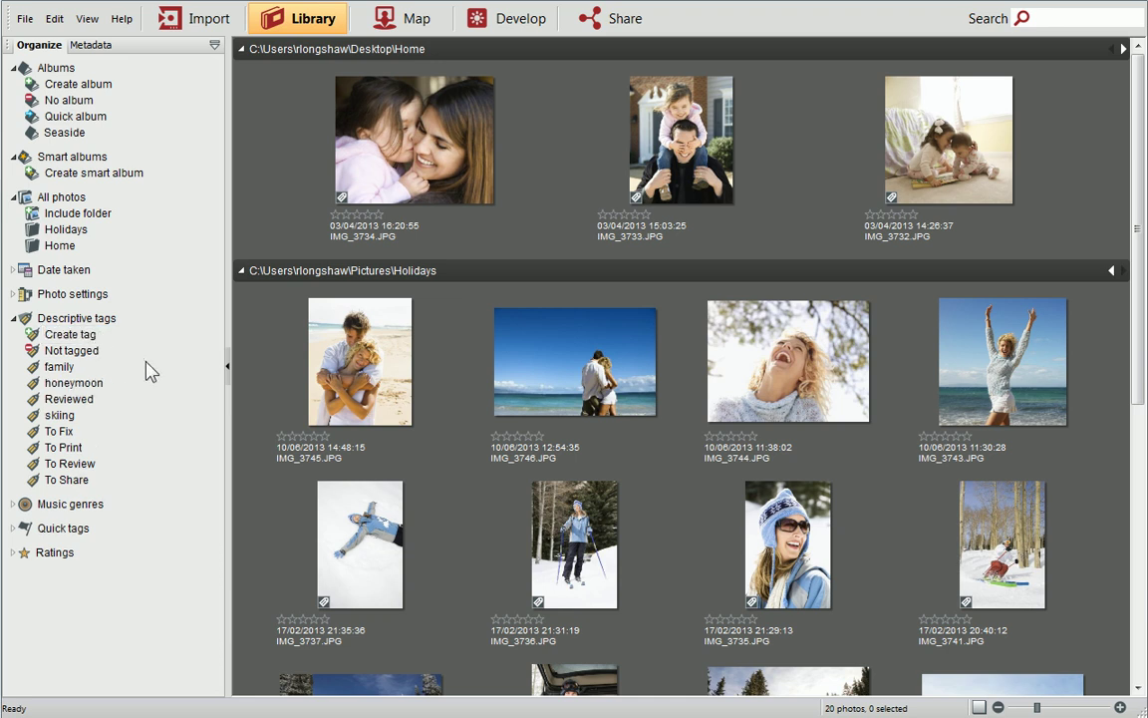
Step: Tag the first-row Holidays photos IMG_3743 to IMG_3746 and collapse the Home group
{"action": "left_click_drag", "start_coordinate": [245, 302], "coordinate": [1096, 439]}
{"action": "left_click_drag", "start_coordinate": [335, 329], "coordinate": [136, 391]}
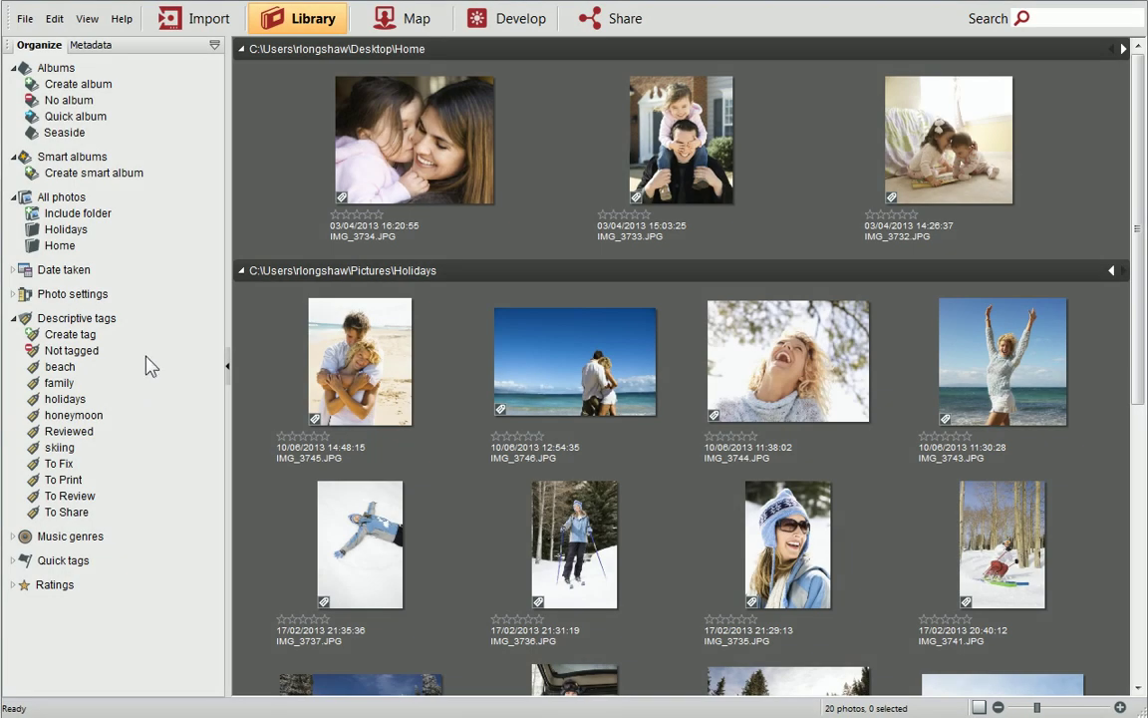
{"action": "left_click", "coordinate": [241, 50]}
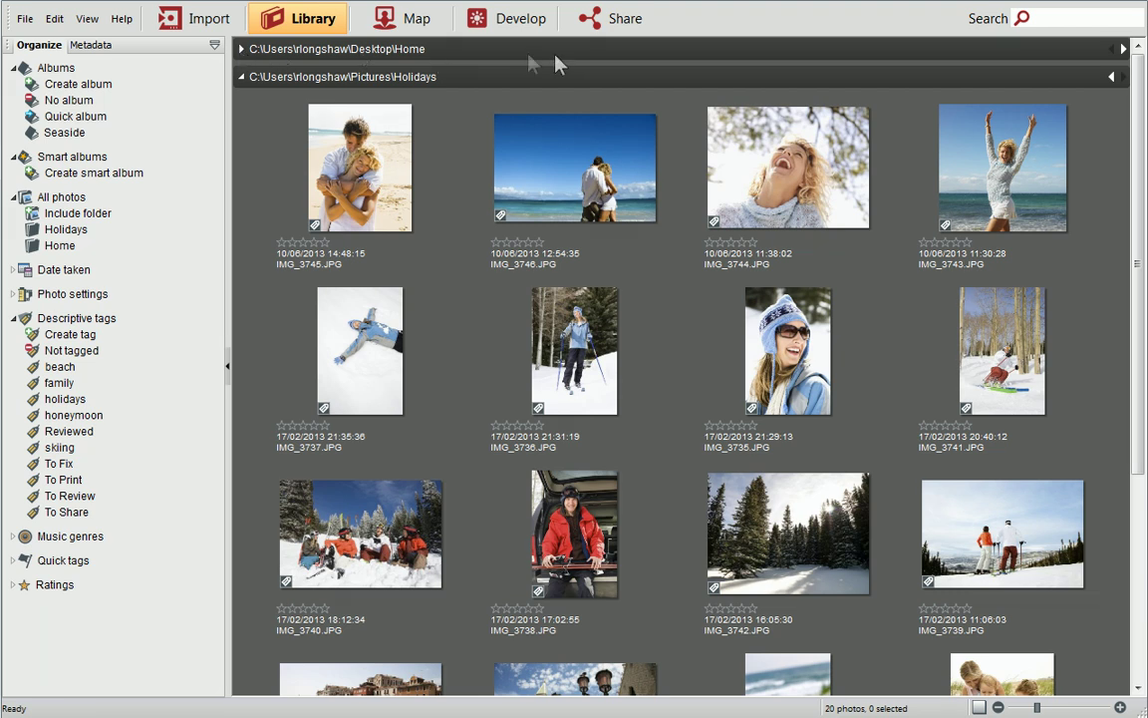
Step: Start a new stack from photo IMG_3735
{"action": "left_click_drag", "start_coordinate": [1137, 72], "coordinate": [1138, 212]}
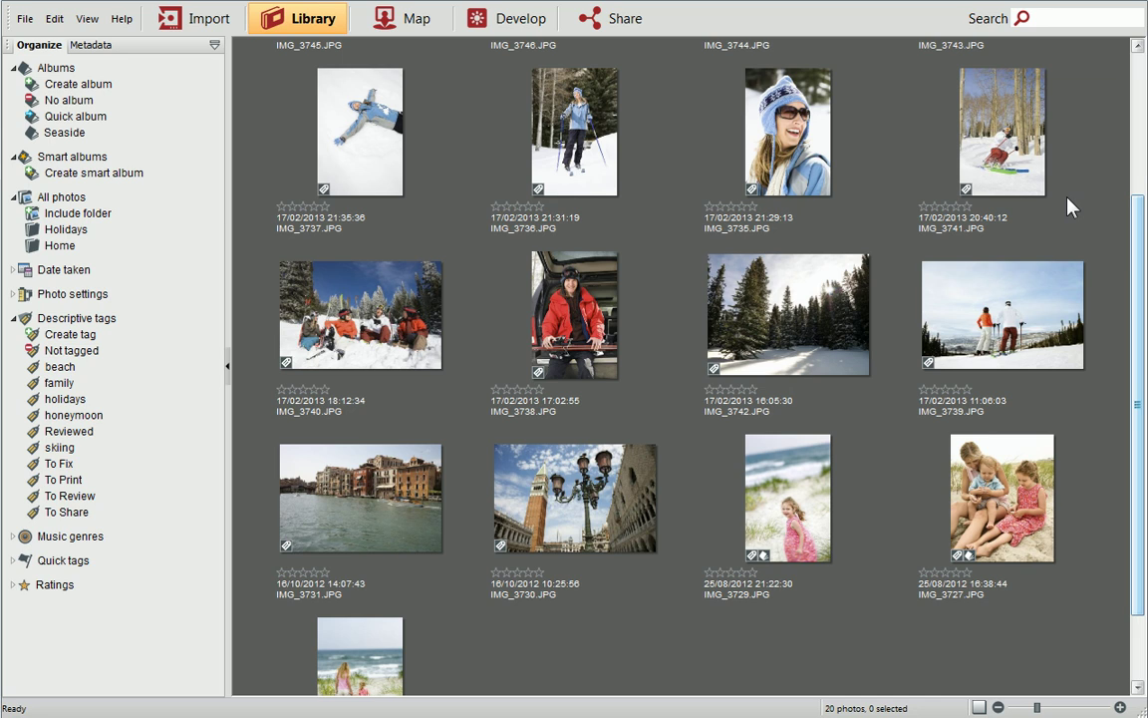
{"action": "right_click", "coordinate": [798, 130]}
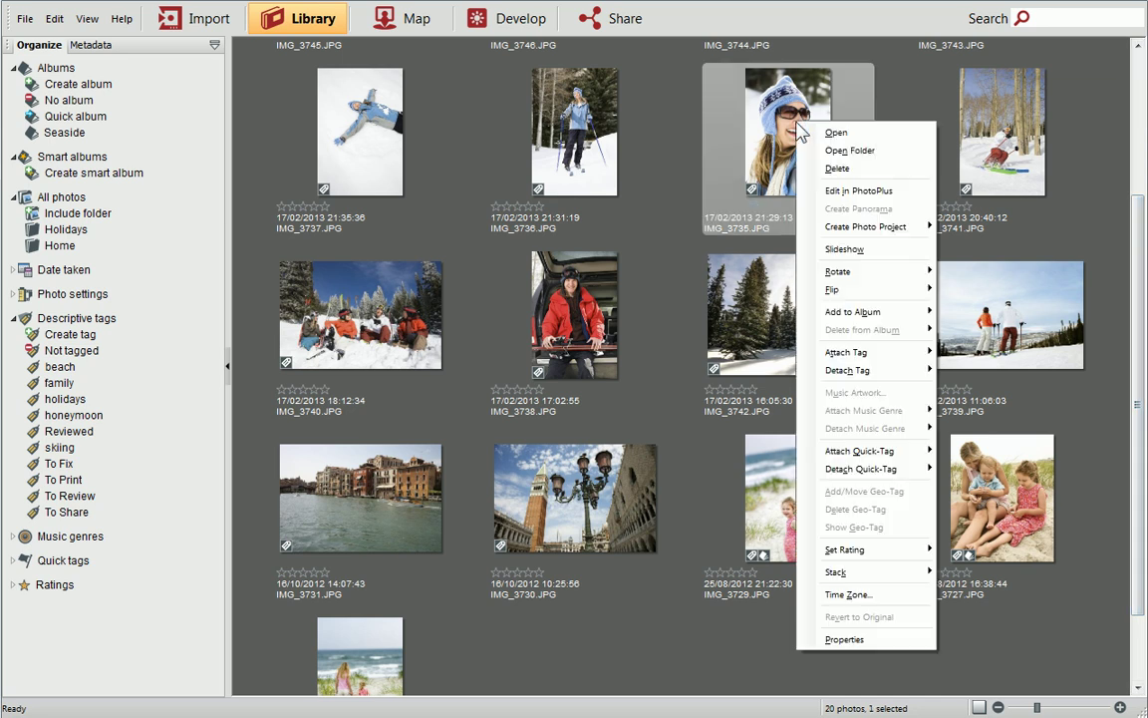
{"action": "mouse_move", "coordinate": [871, 572]}
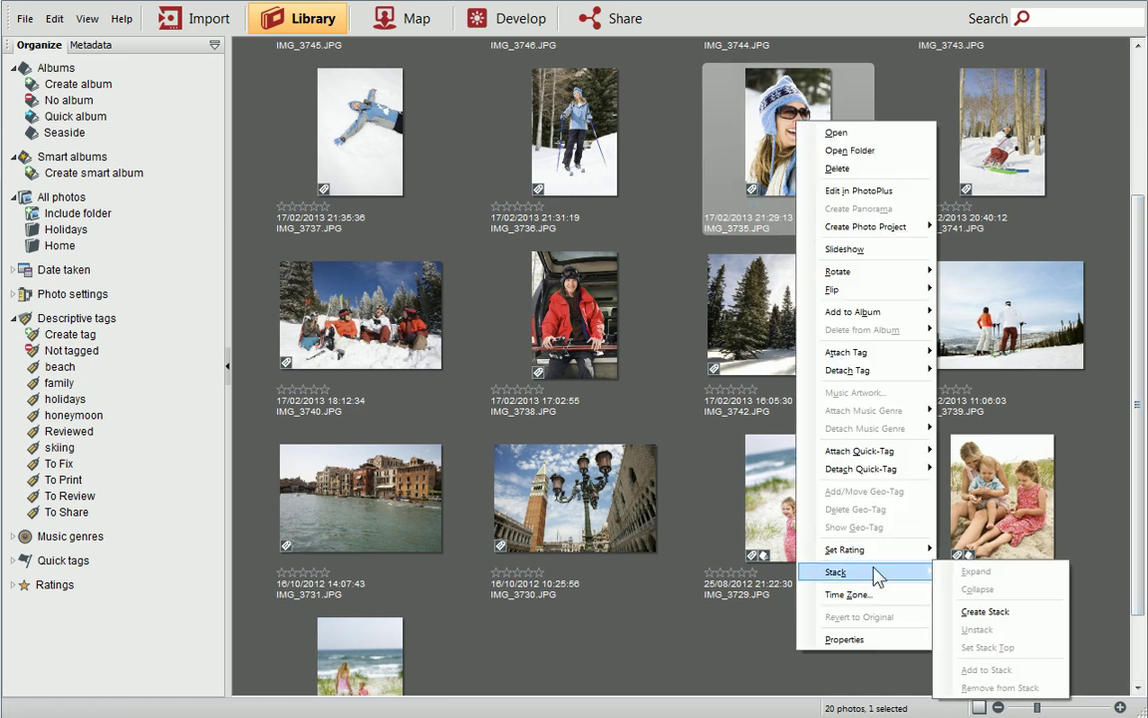
{"action": "left_click", "coordinate": [943, 610]}
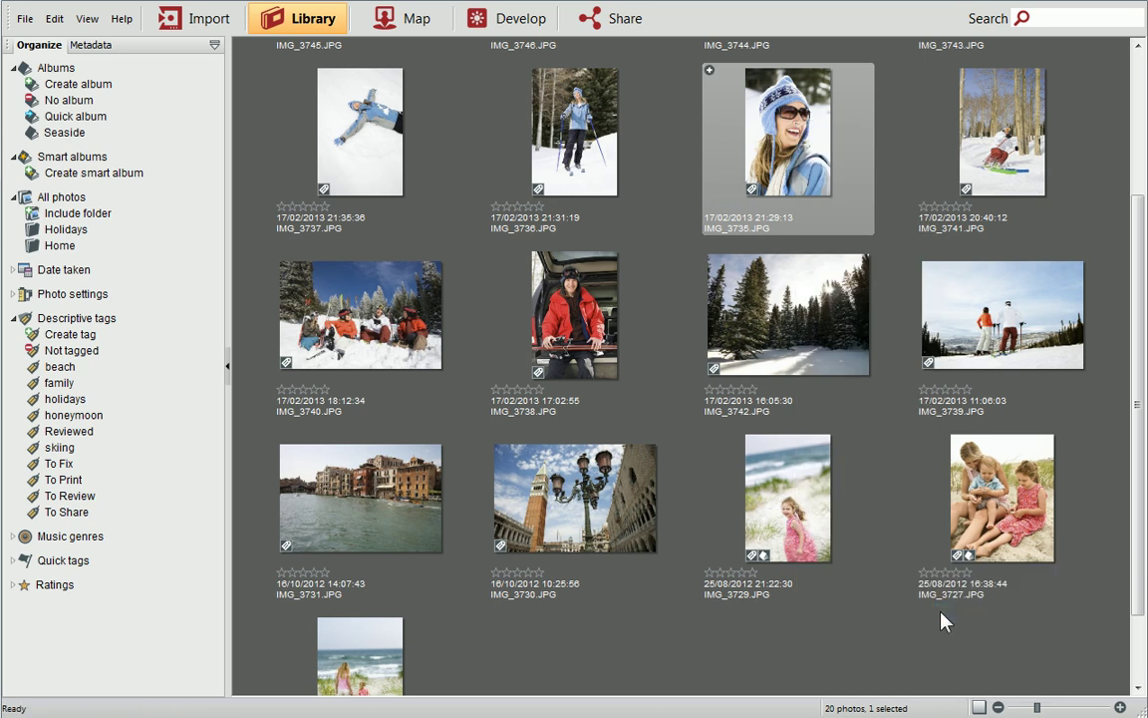
Step: Add IMG_3736 and IMG_3737 to the IMG_3735 stack, then expand and collapse it to check
{"action": "left_click_drag", "start_coordinate": [576, 118], "coordinate": [697, 106]}
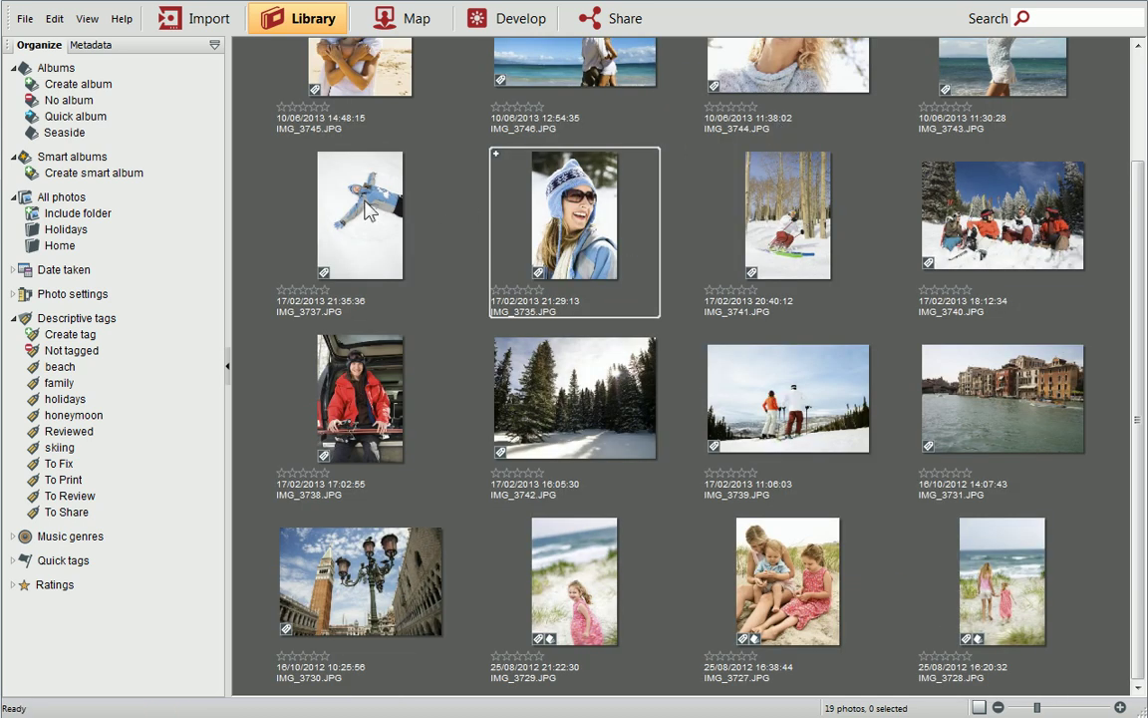
{"action": "left_click_drag", "start_coordinate": [369, 209], "coordinate": [561, 206]}
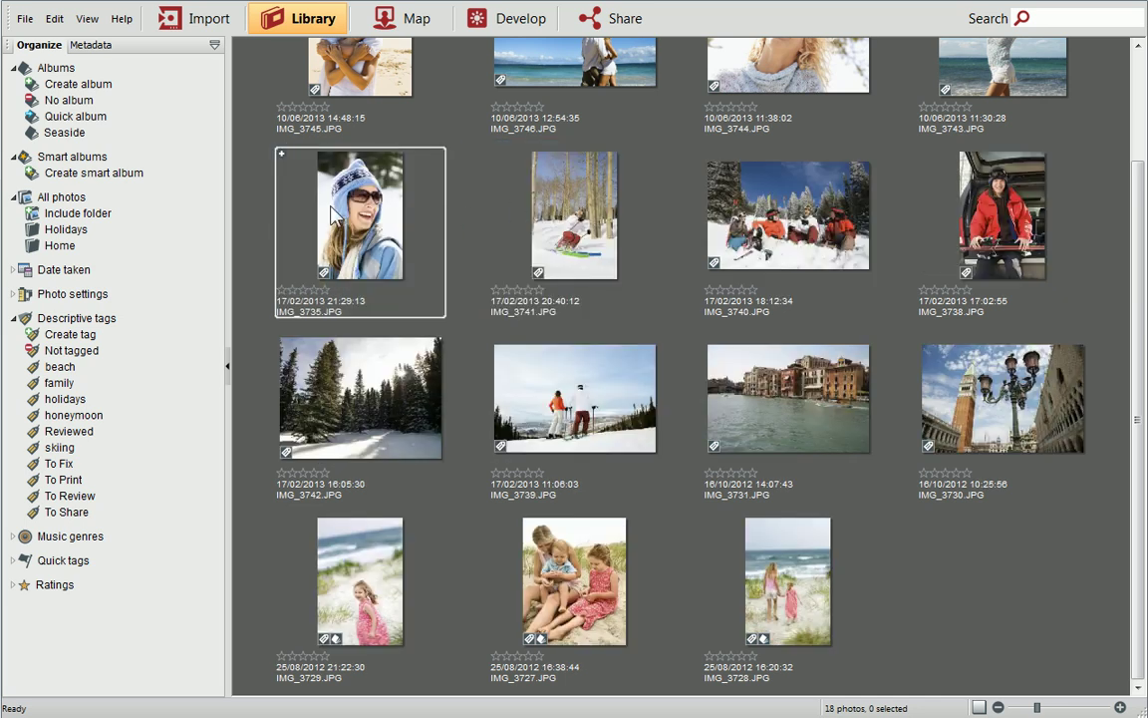
{"action": "left_click", "coordinate": [282, 159]}
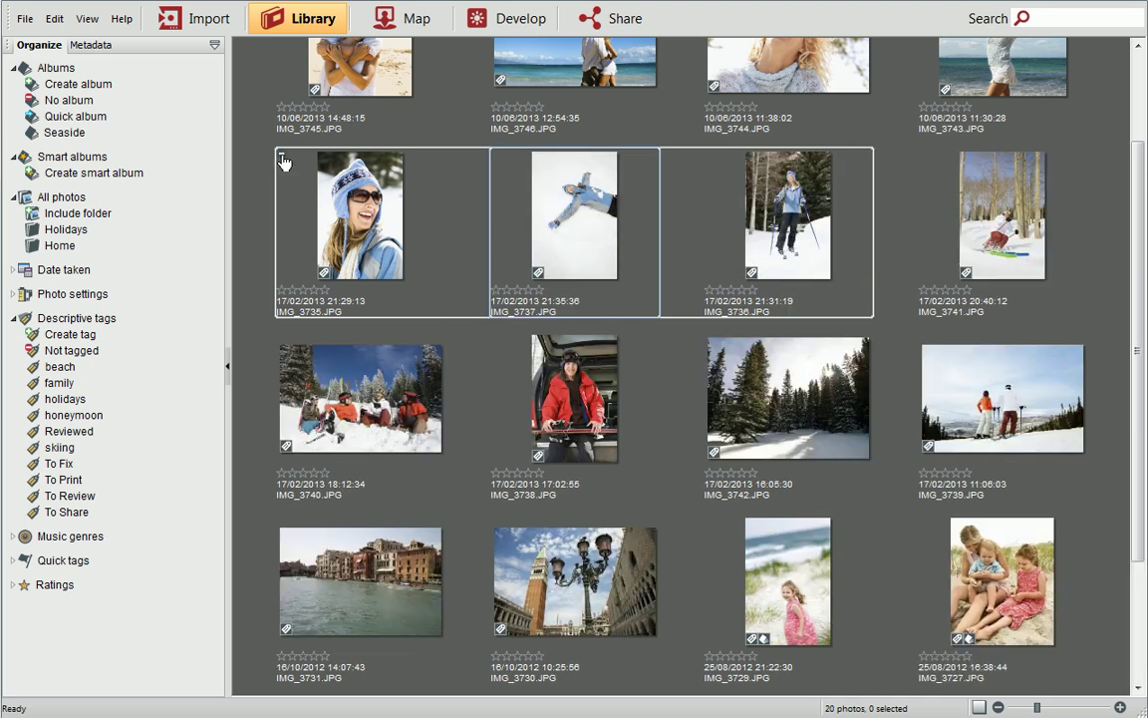
{"action": "left_click", "coordinate": [283, 160]}
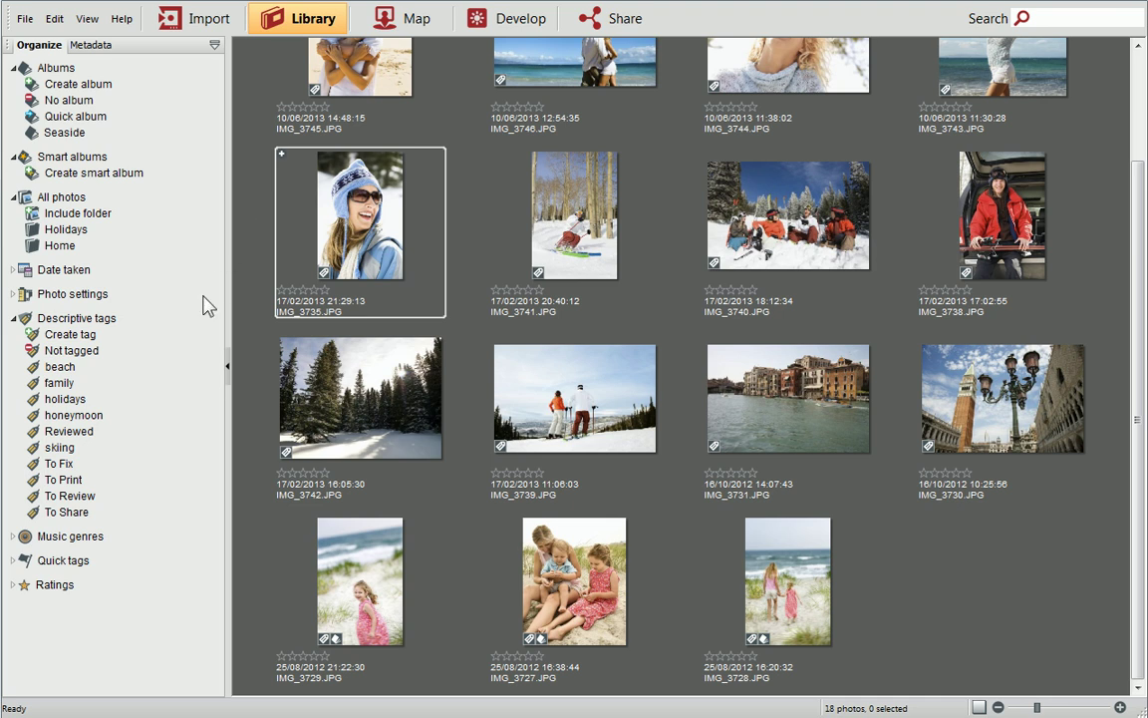
Step: Give IMG_3729 five stars, then rate IMG_3735, IMG_3741, IMG_3743 and IMG_3746 five stars together
{"action": "left_click", "coordinate": [13, 585]}
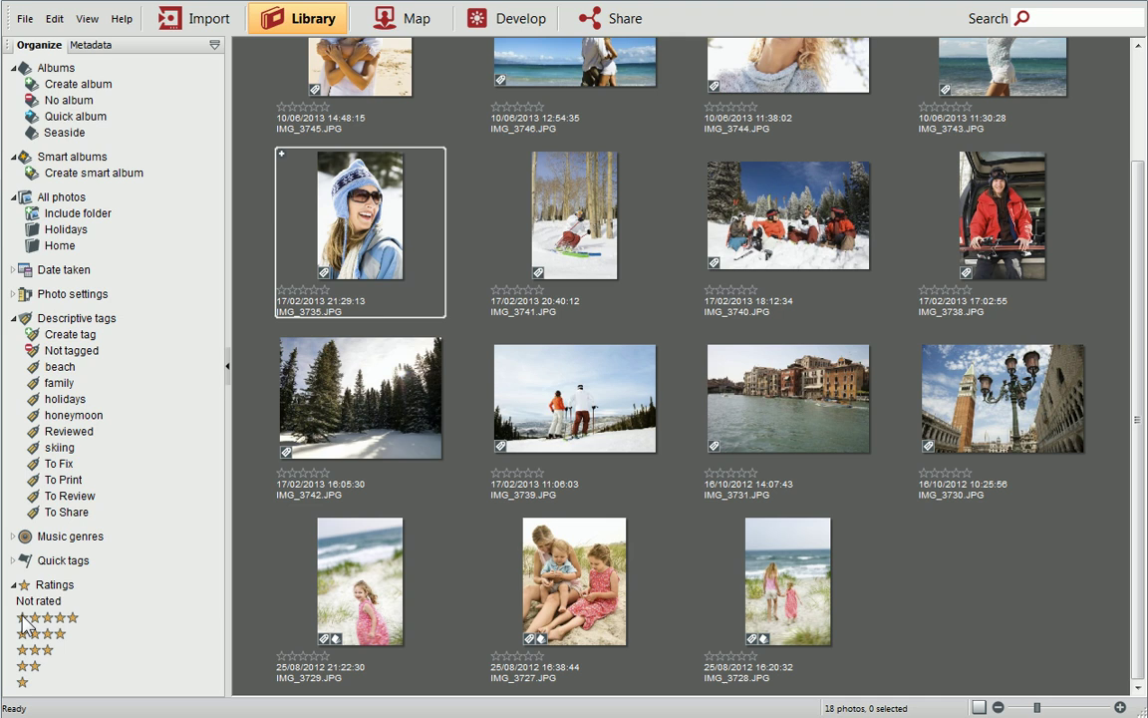
{"action": "left_click_drag", "start_coordinate": [22, 619], "coordinate": [348, 591]}
{"action": "left_click", "coordinate": [341, 192]}
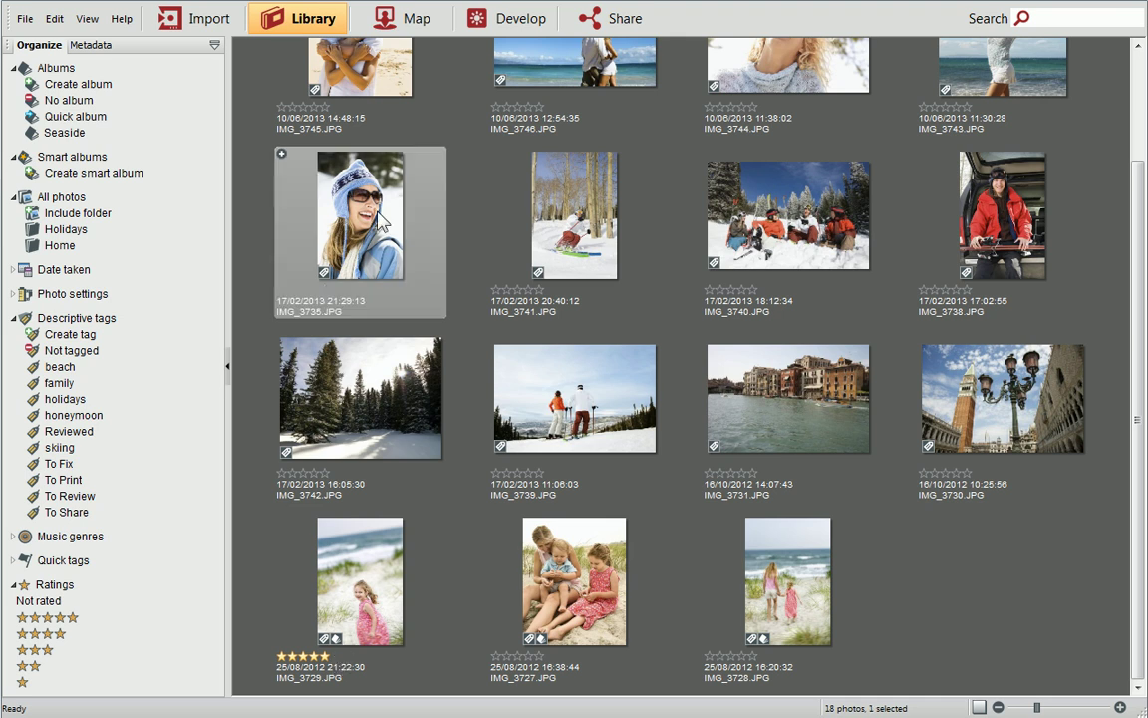
{"action": "left_click", "coordinate": [583, 231], "text": "ctrl"}
{"action": "left_click_drag", "start_coordinate": [1143, 272], "coordinate": [1141, 154]}
{"action": "left_click", "coordinate": [1024, 164], "text": "ctrl"}
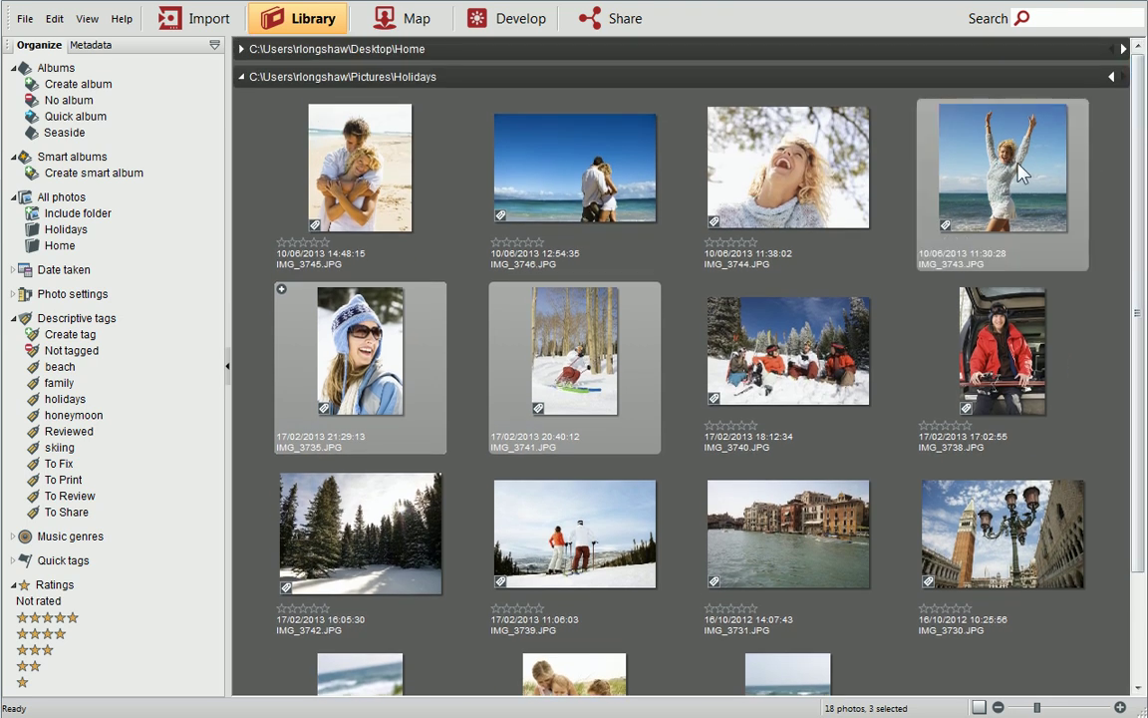
{"action": "left_click", "coordinate": [605, 169], "text": "ctrl"}
{"action": "left_click_drag", "start_coordinate": [605, 171], "coordinate": [81, 618]}
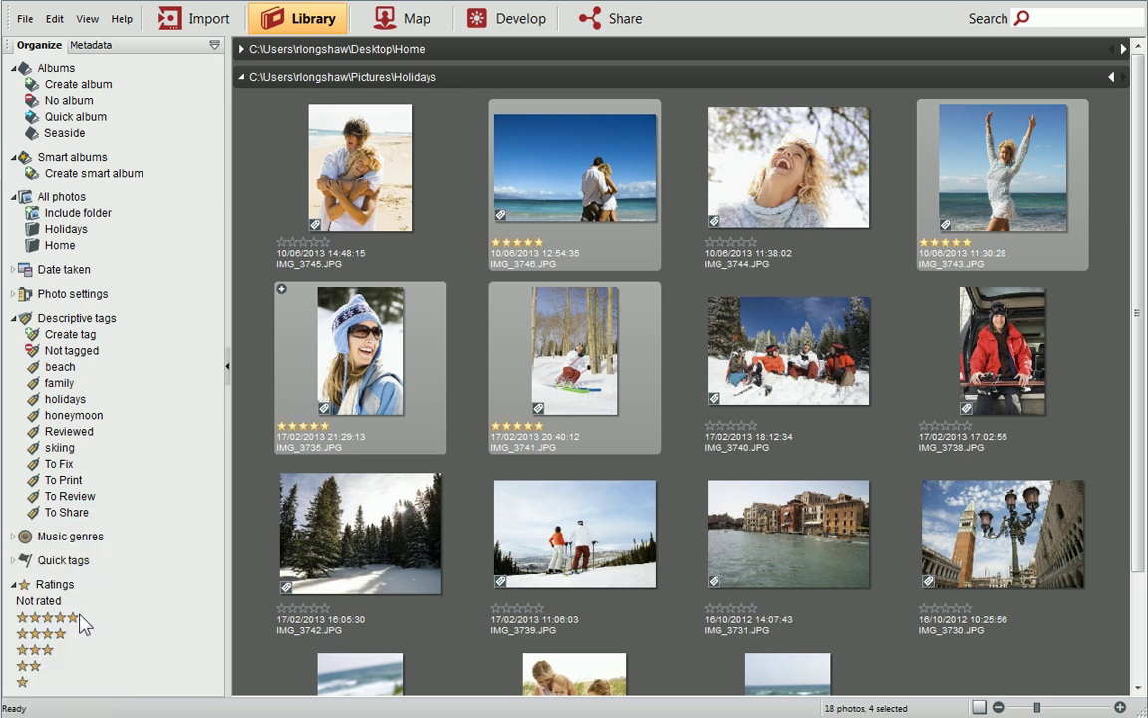
Step: Create smart album 'February skiing trip' with the condition Descriptive Tag skiing is set
{"action": "left_click", "coordinate": [101, 174]}
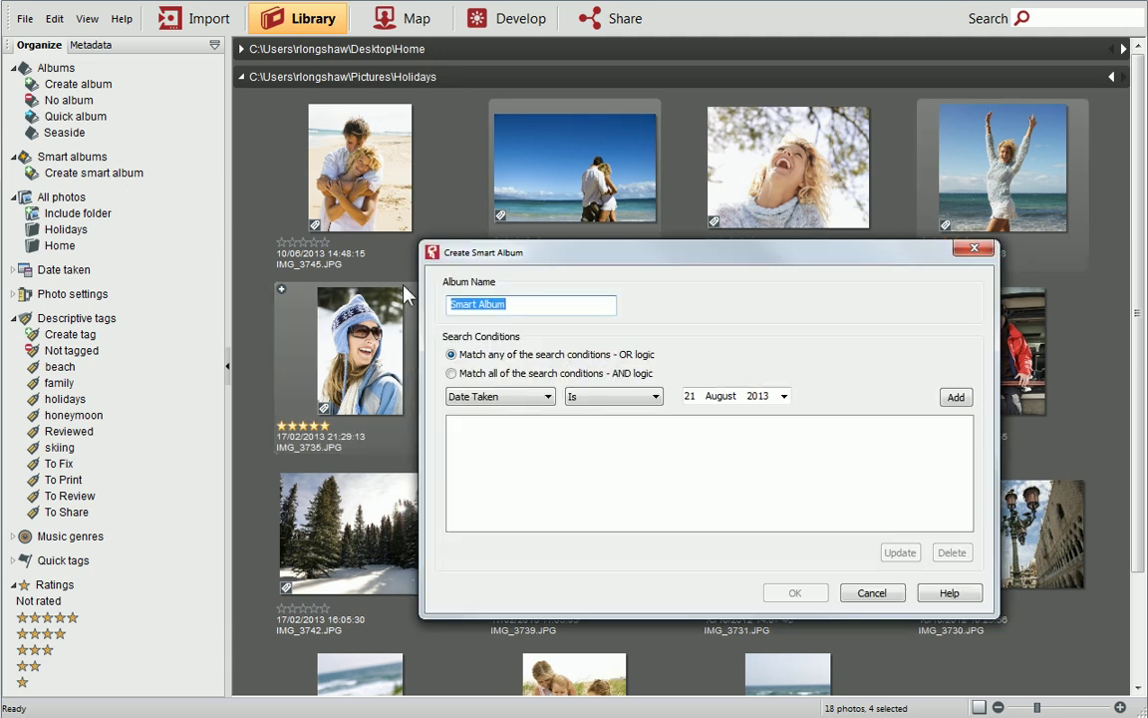
{"action": "type", "text": "February skiing trip"}
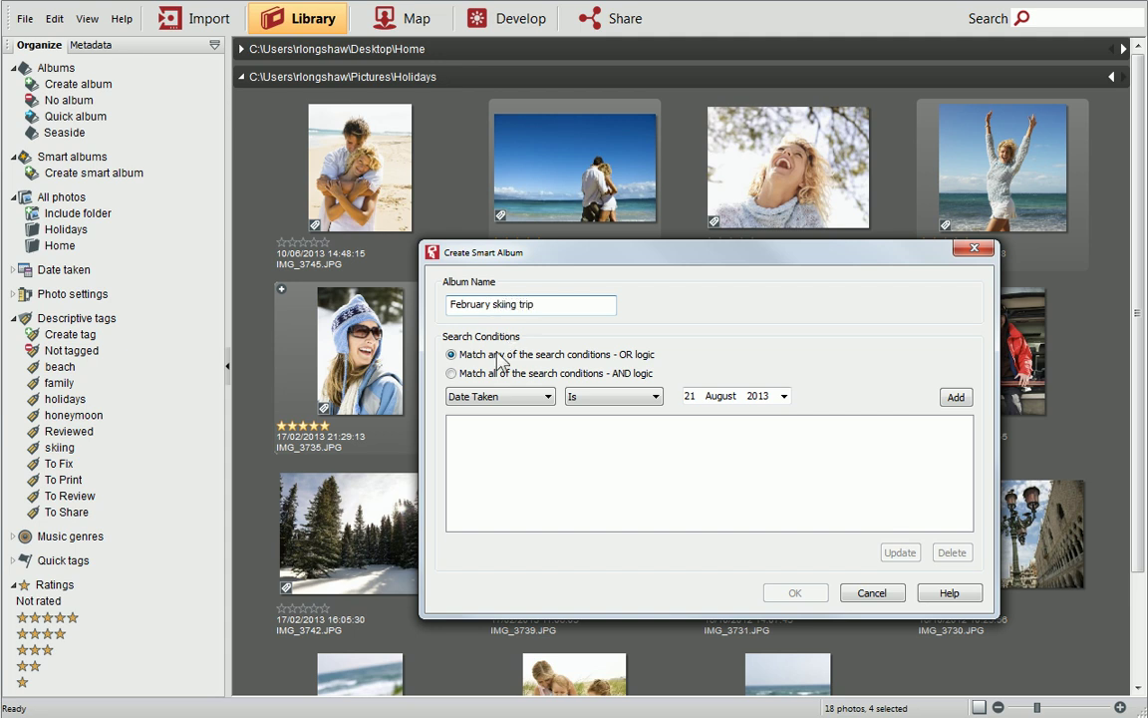
{"action": "left_click", "coordinate": [488, 398]}
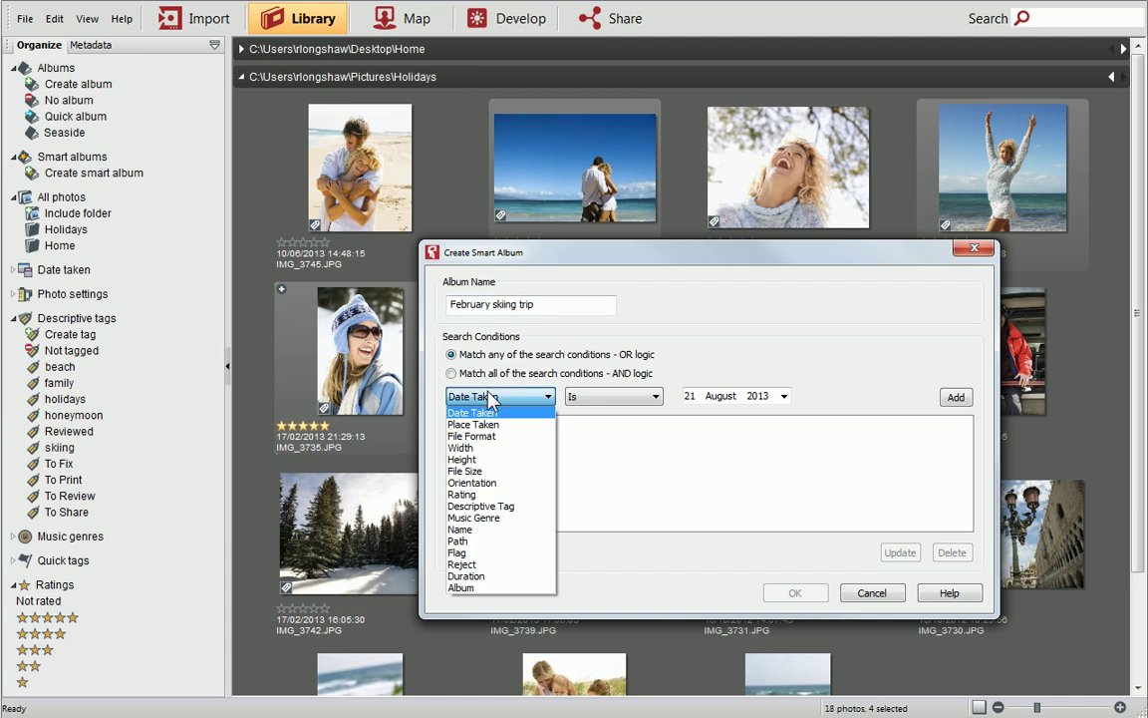
{"action": "left_click", "coordinate": [487, 505]}
{"action": "left_click", "coordinate": [615, 398]}
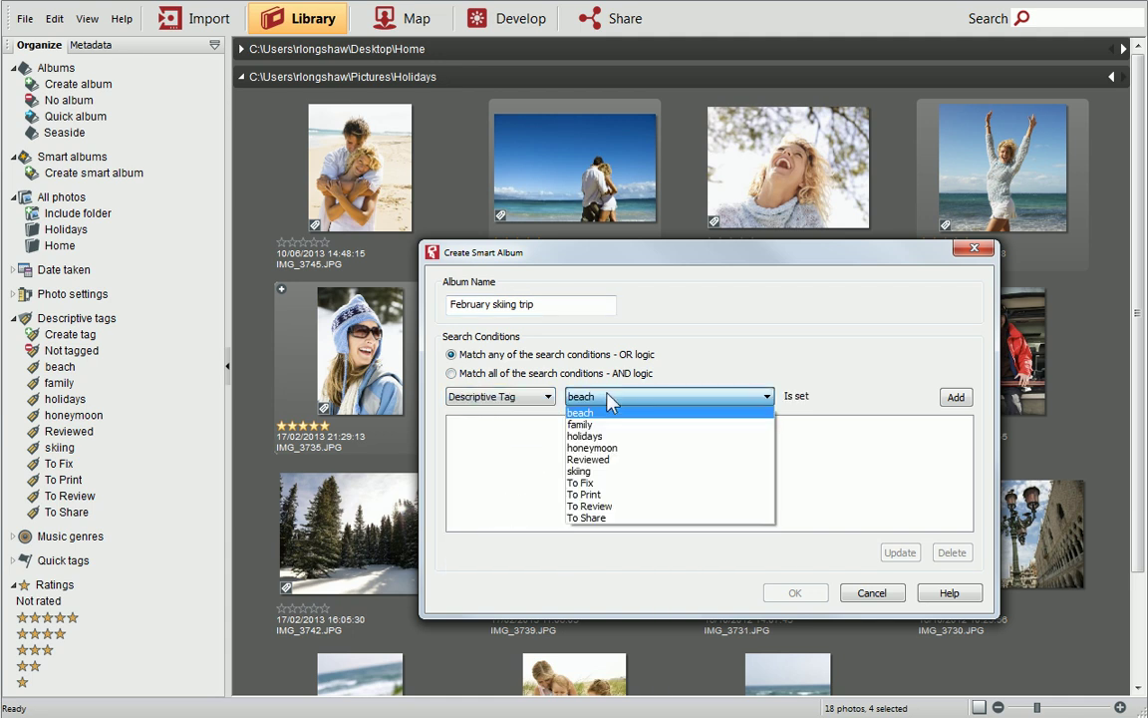
{"action": "left_click", "coordinate": [604, 471]}
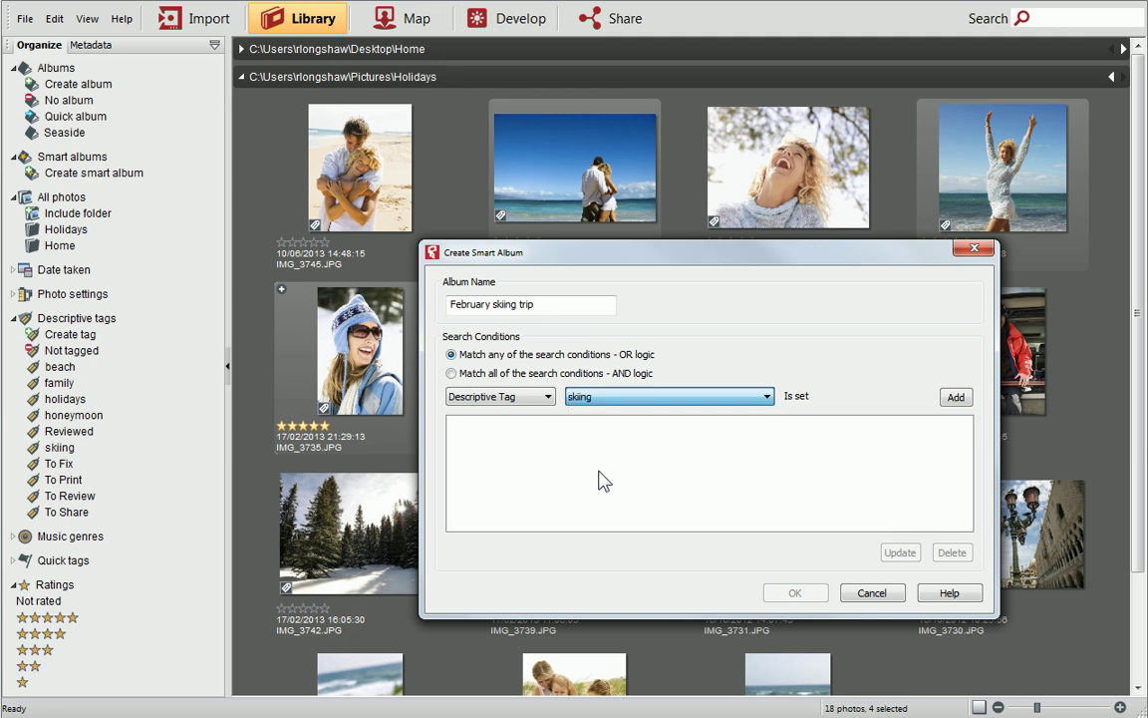
{"action": "left_click", "coordinate": [956, 397]}
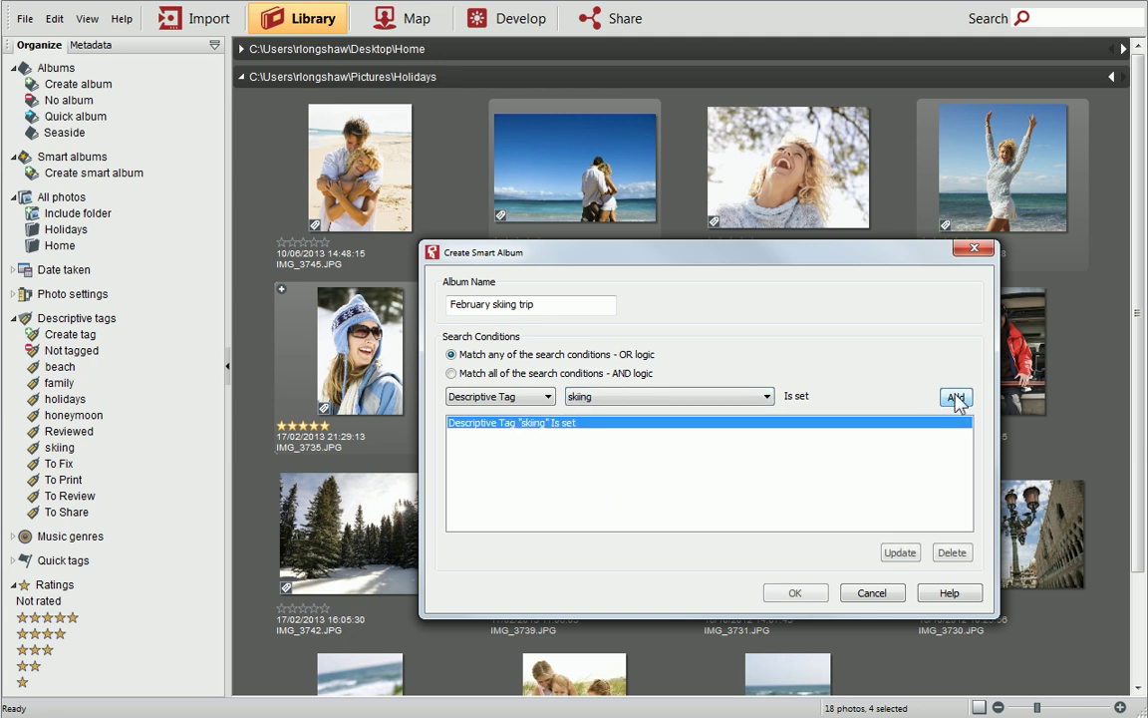
{"action": "left_click", "coordinate": [809, 595]}
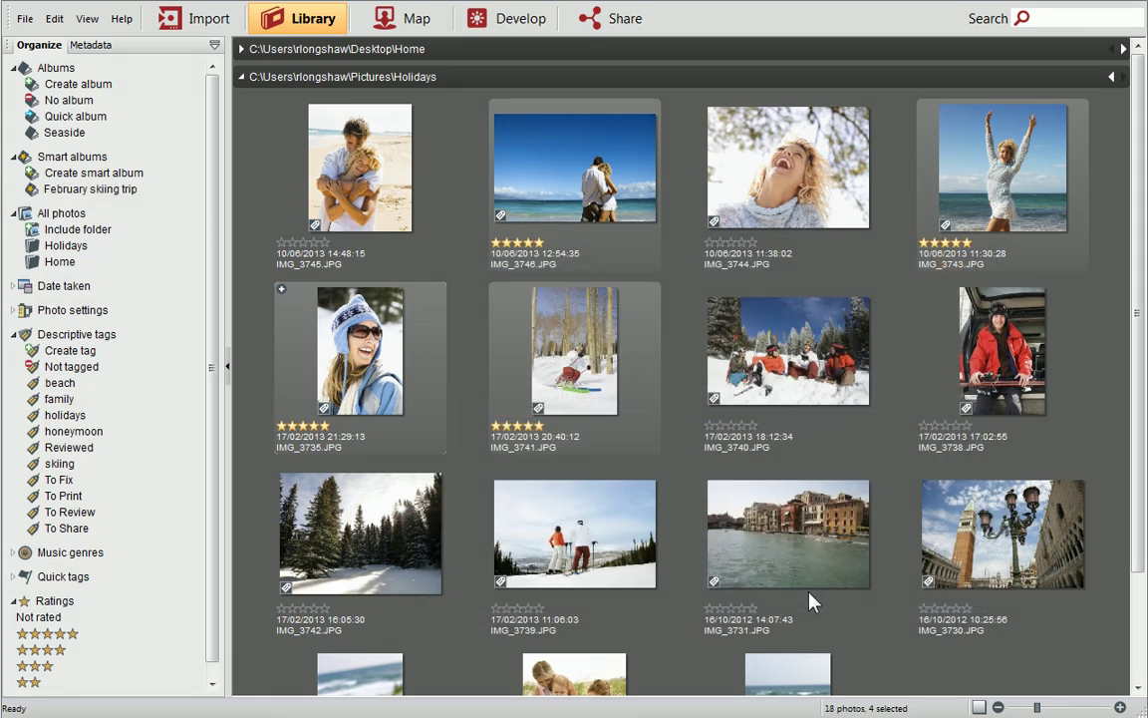
Step: View the photos in the February skiing trip smart album
{"action": "left_click", "coordinate": [125, 195]}
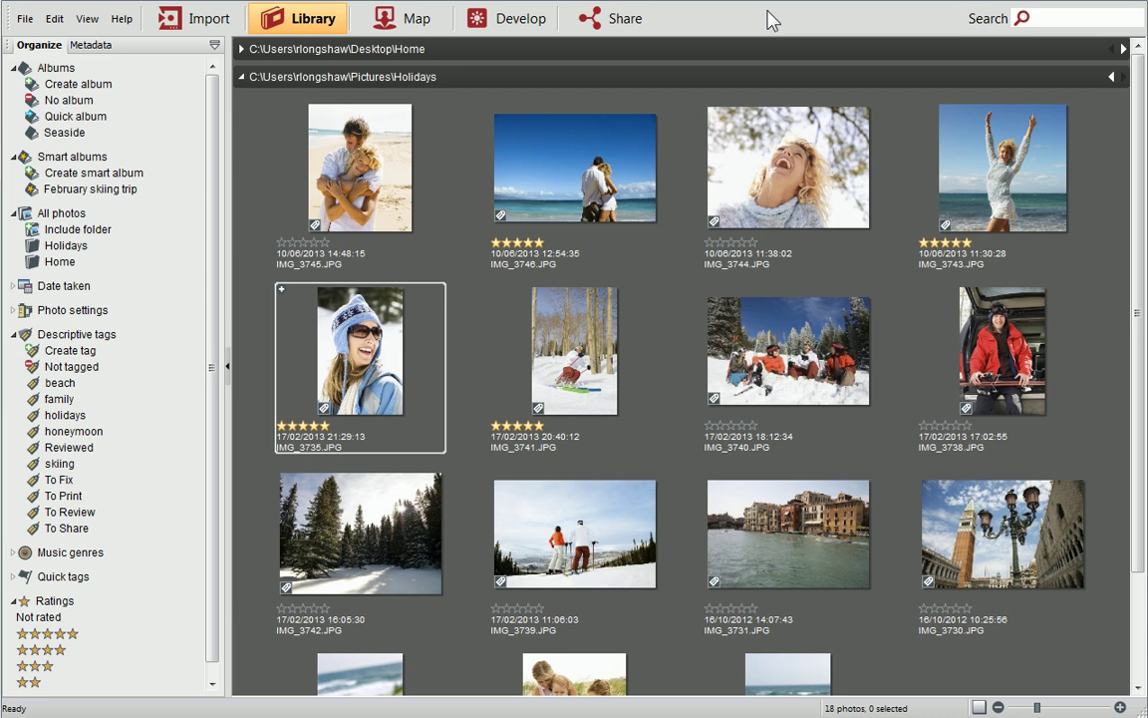
Step: Show the Map view zoomed in and panned to Devon and Cornwall
{"action": "left_click", "coordinate": [412, 24]}
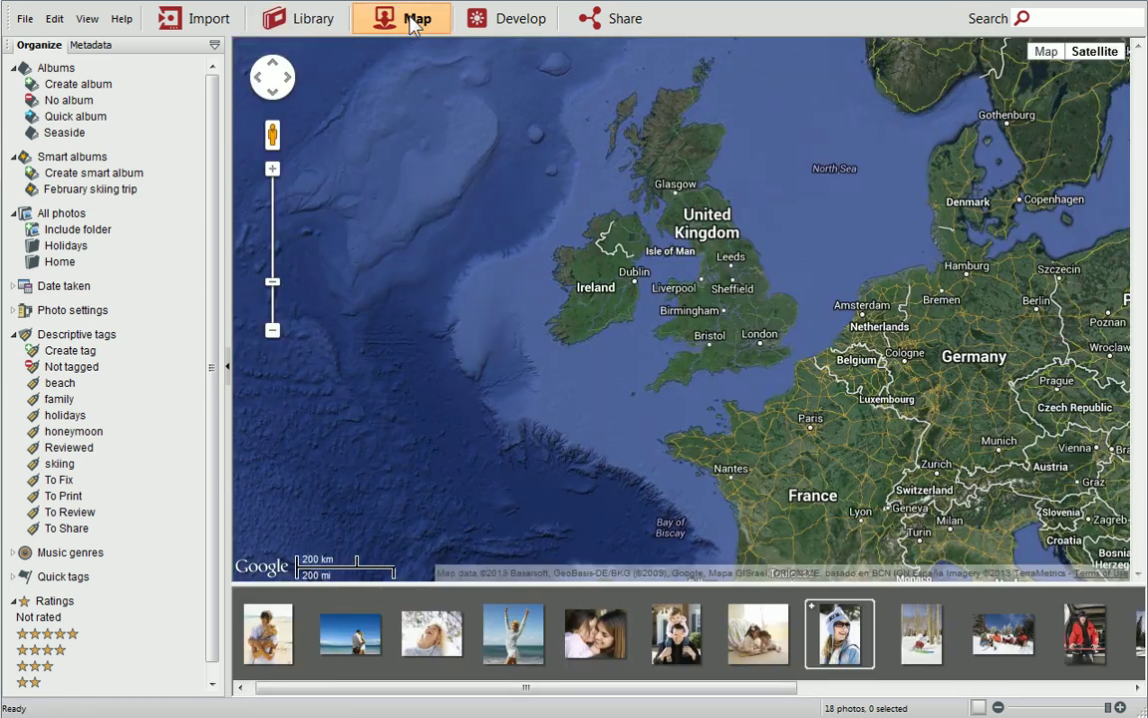
{"action": "left_click", "coordinate": [276, 173]}
{"action": "left_click", "coordinate": [276, 173]}
{"action": "left_click", "coordinate": [276, 174]}
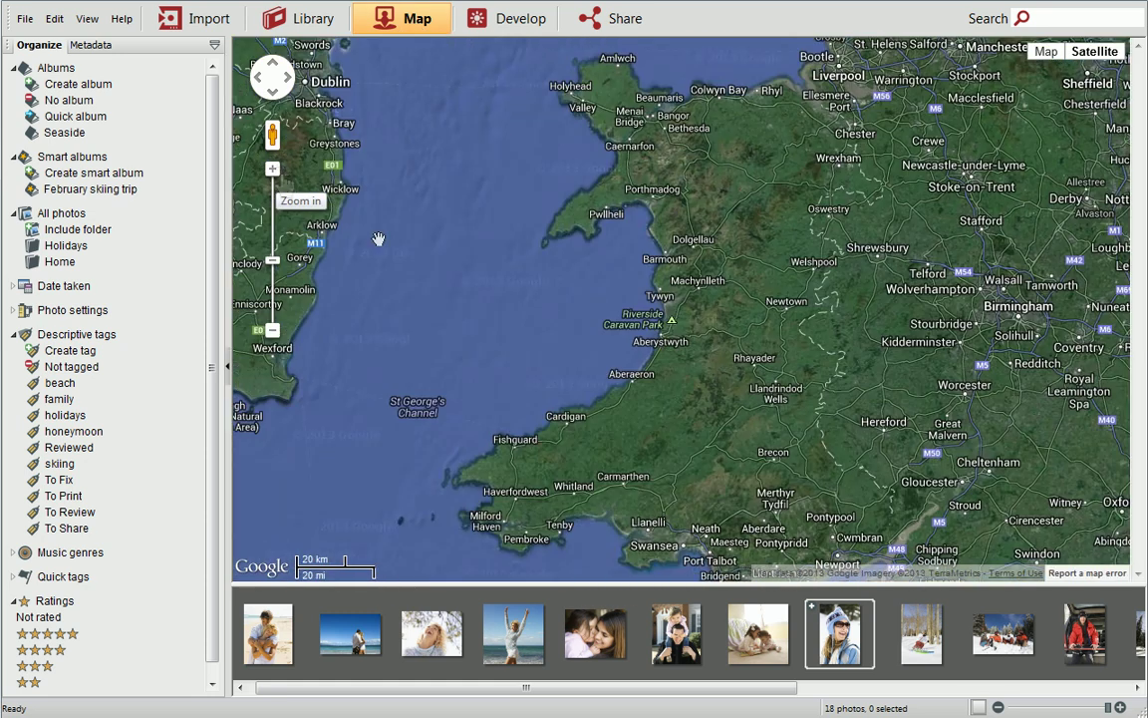
{"action": "left_click_drag", "start_coordinate": [614, 450], "coordinate": [610, 189]}
{"action": "left_click_drag", "start_coordinate": [603, 518], "coordinate": [666, 240]}
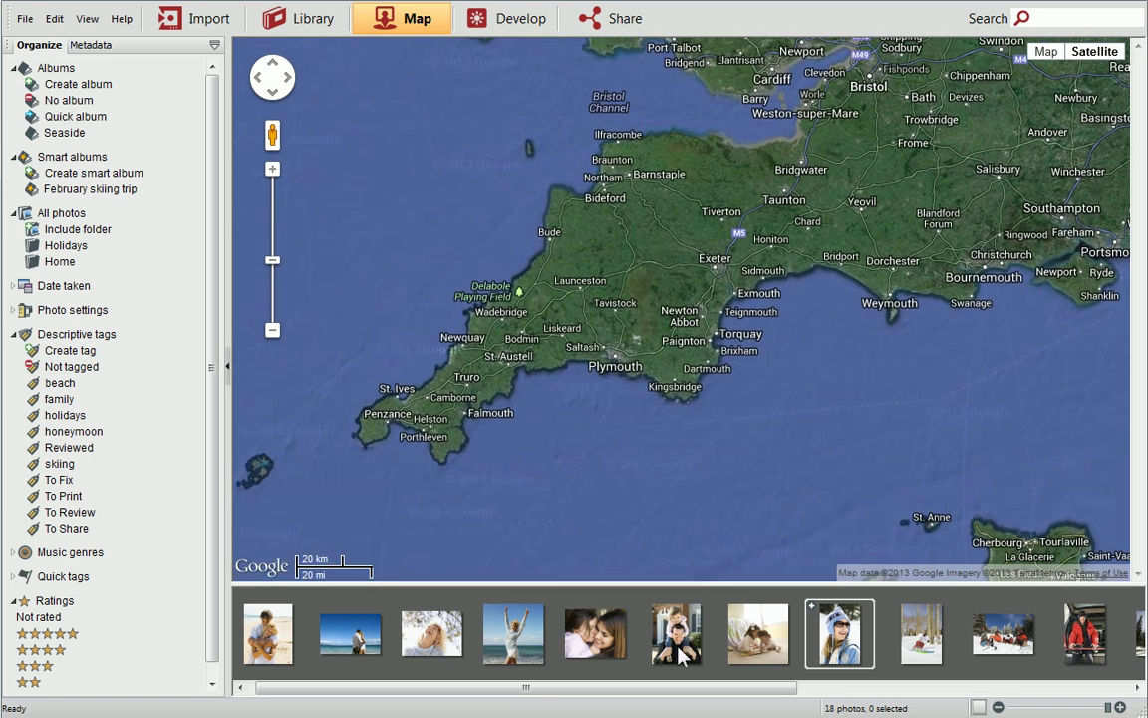
{"action": "left_click_drag", "start_coordinate": [671, 687], "coordinate": [1030, 688]}
Step: Place the three beach photos on the map near Bude
{"action": "mouse_move", "coordinate": [1019, 638]}
{"action": "left_mouse_down"}
{"action": "mouse_move", "coordinate": [872, 539]}
{"action": "mouse_move", "coordinate": [570, 271]}
{"action": "mouse_move", "coordinate": [549, 234]}
{"action": "left_mouse_up"}
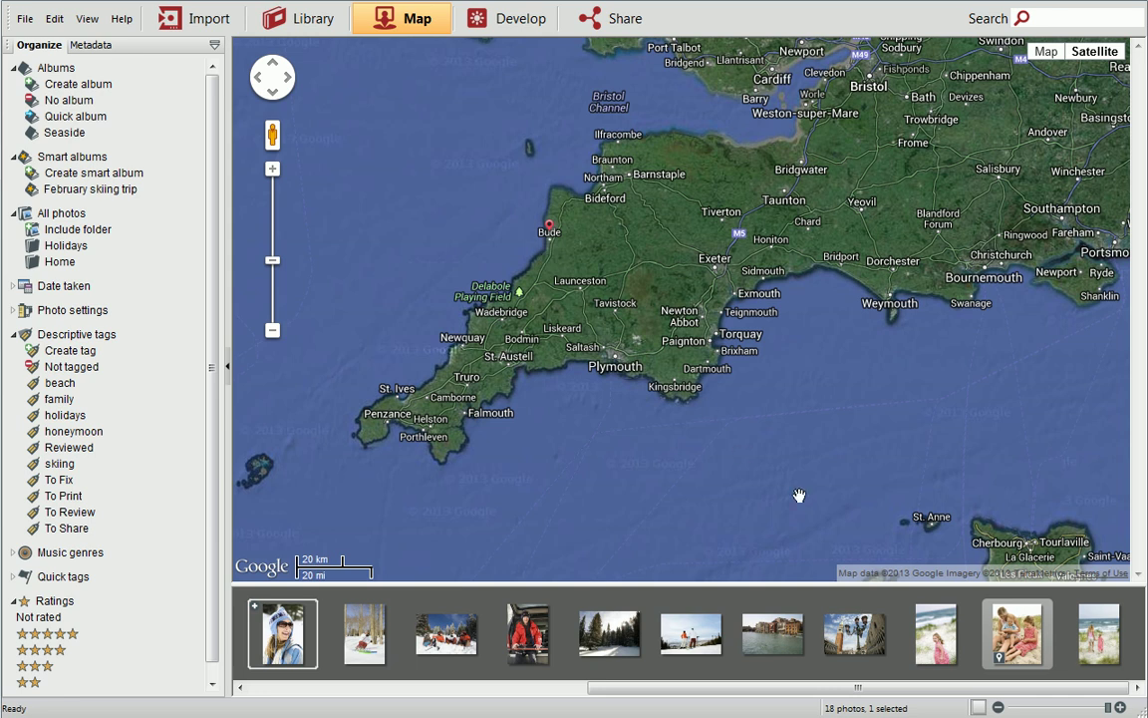
{"action": "mouse_move", "coordinate": [935, 634]}
{"action": "left_mouse_down"}
{"action": "mouse_move", "coordinate": [831, 558]}
{"action": "mouse_move", "coordinate": [656, 315]}
{"action": "mouse_move", "coordinate": [548, 231]}
{"action": "left_mouse_up"}
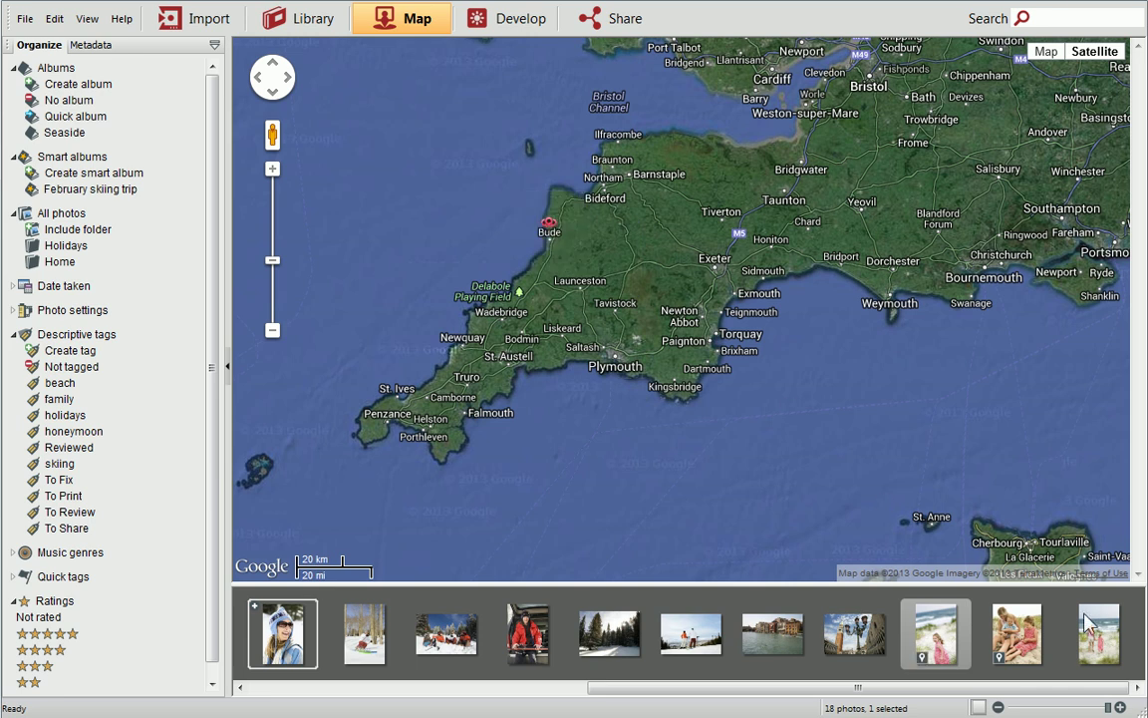
{"action": "mouse_move", "coordinate": [1098, 634]}
{"action": "left_mouse_down"}
{"action": "mouse_move", "coordinate": [570, 262]}
{"action": "mouse_move", "coordinate": [546, 227]}
{"action": "left_mouse_up"}
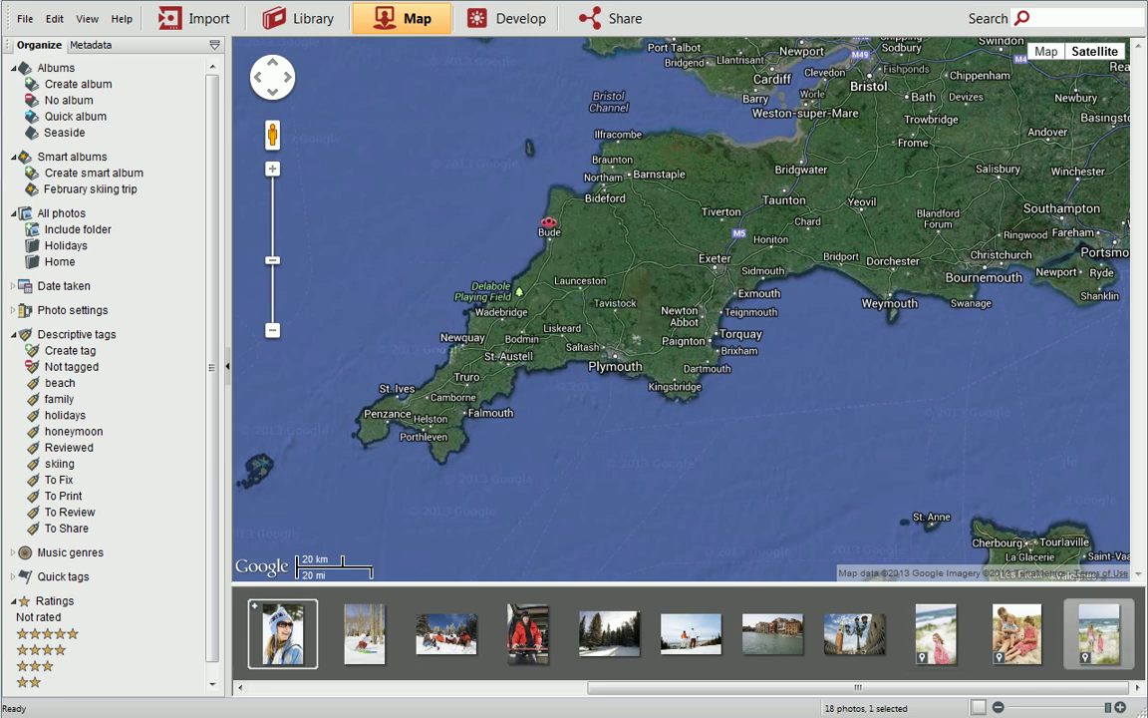
Step: Show the skier photo in Develop by expanding its stack
{"action": "left_click", "coordinate": [520, 26]}
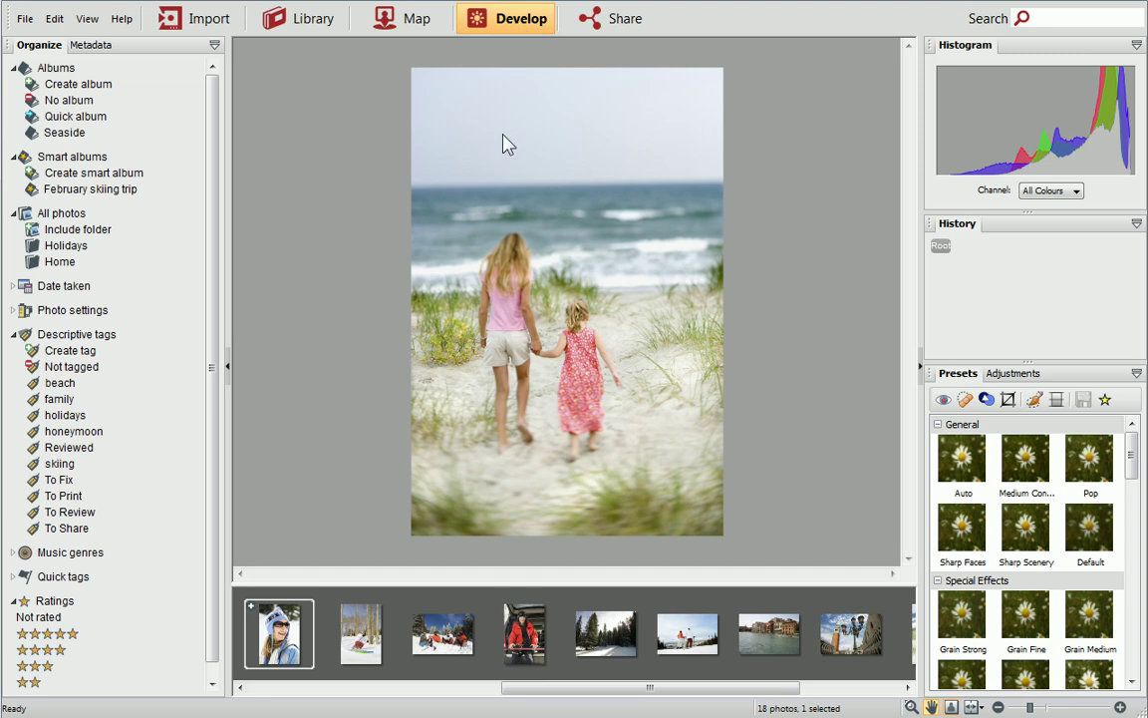
{"action": "left_click_drag", "start_coordinate": [558, 687], "coordinate": [436, 697]}
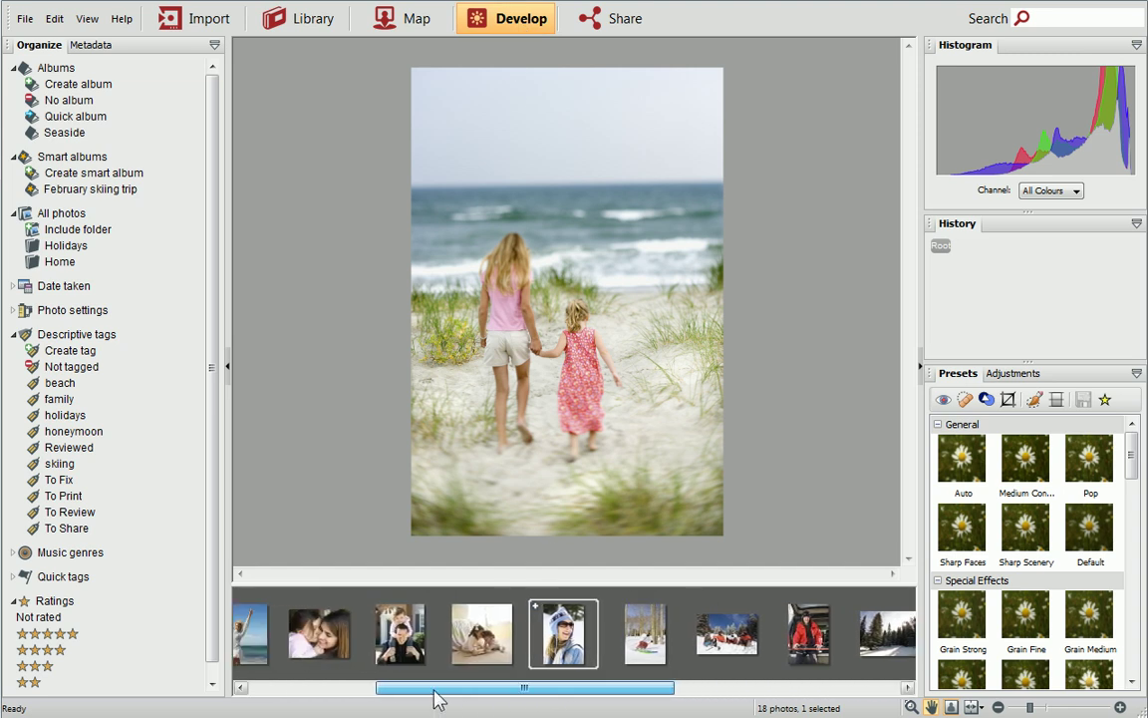
{"action": "left_click", "coordinate": [538, 607]}
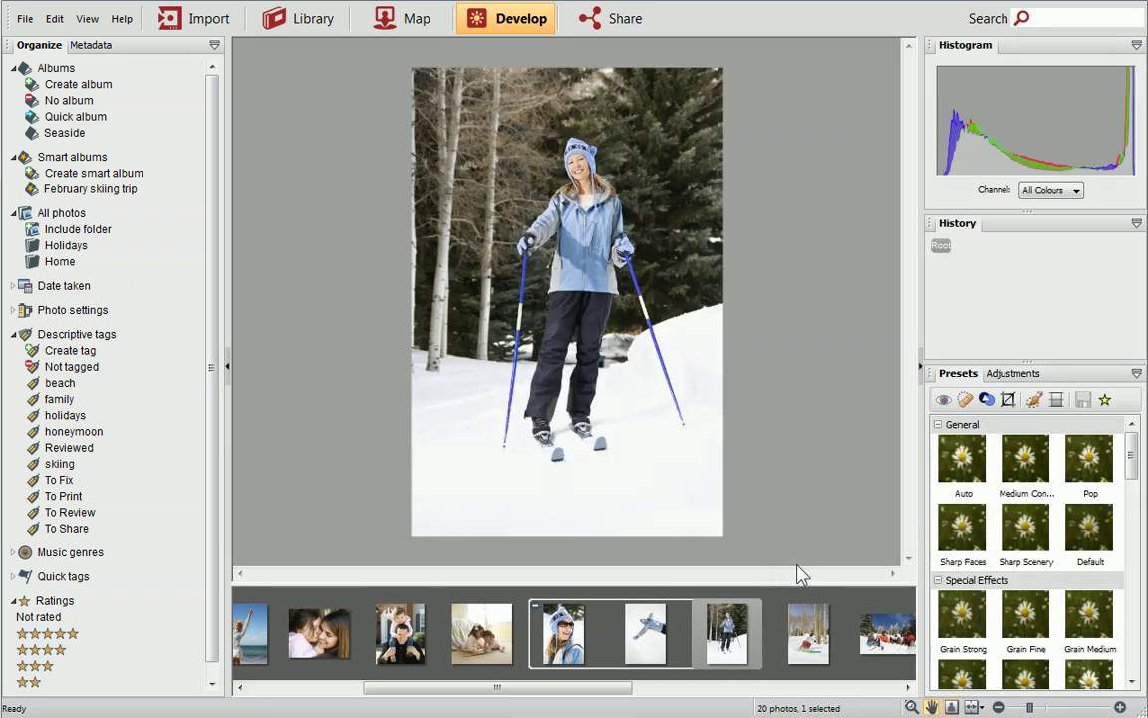
Step: Crop the skier photo to a 7:5 ratio, reposition the frame, and apply it
{"action": "left_click", "coordinate": [1008, 400]}
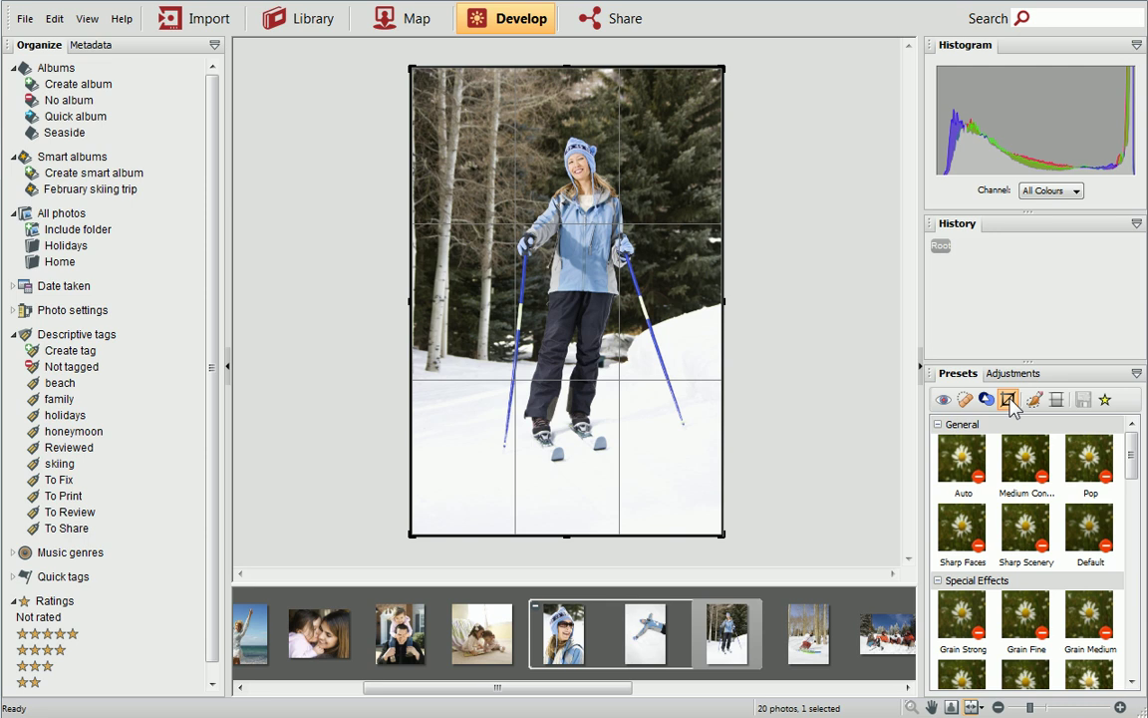
{"action": "left_click", "coordinate": [1010, 375]}
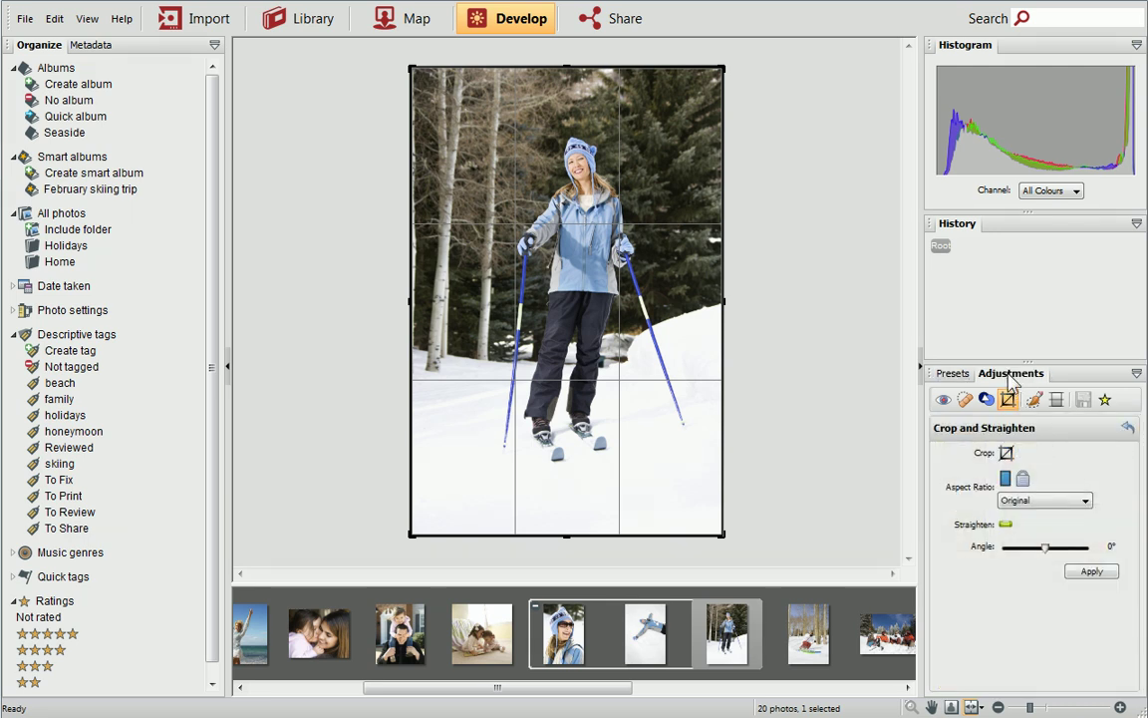
{"action": "left_click", "coordinate": [1085, 502]}
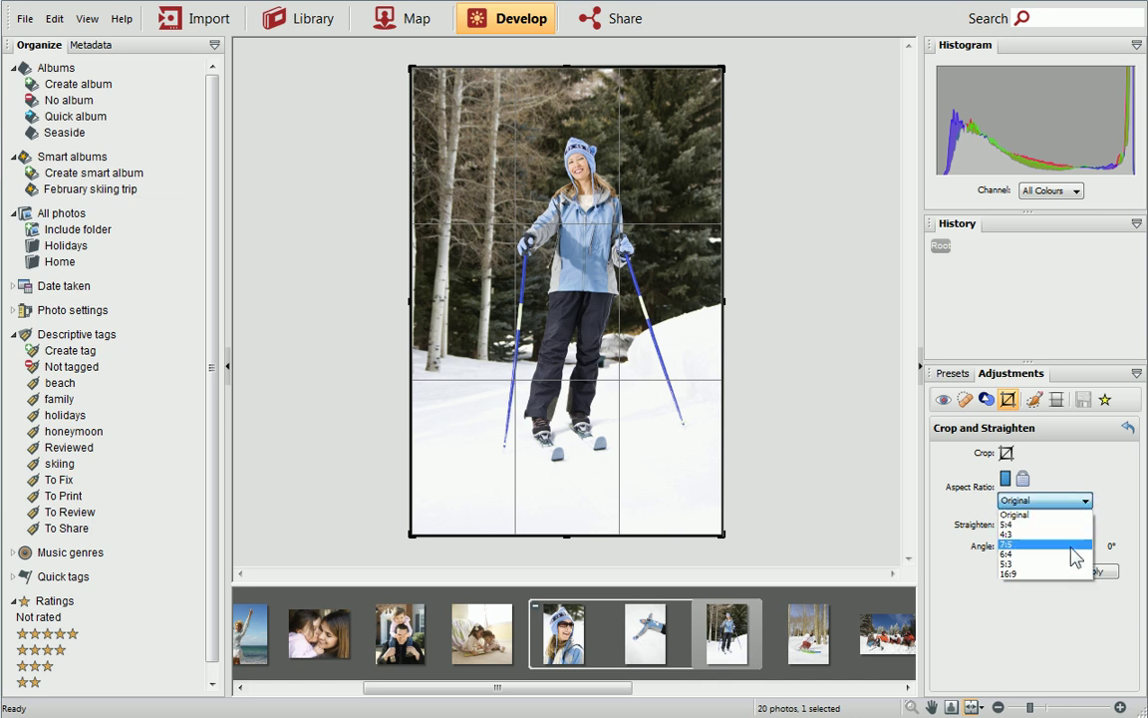
{"action": "left_click", "coordinate": [1074, 547]}
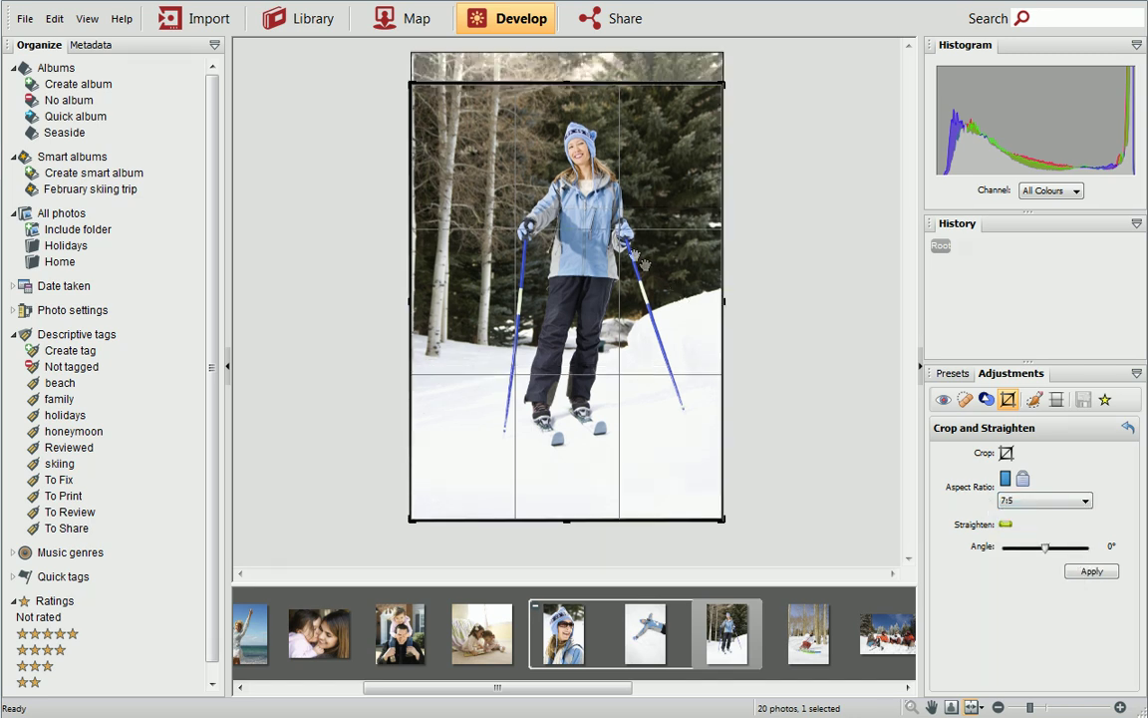
{"action": "left_click_drag", "start_coordinate": [645, 264], "coordinate": [616, 293]}
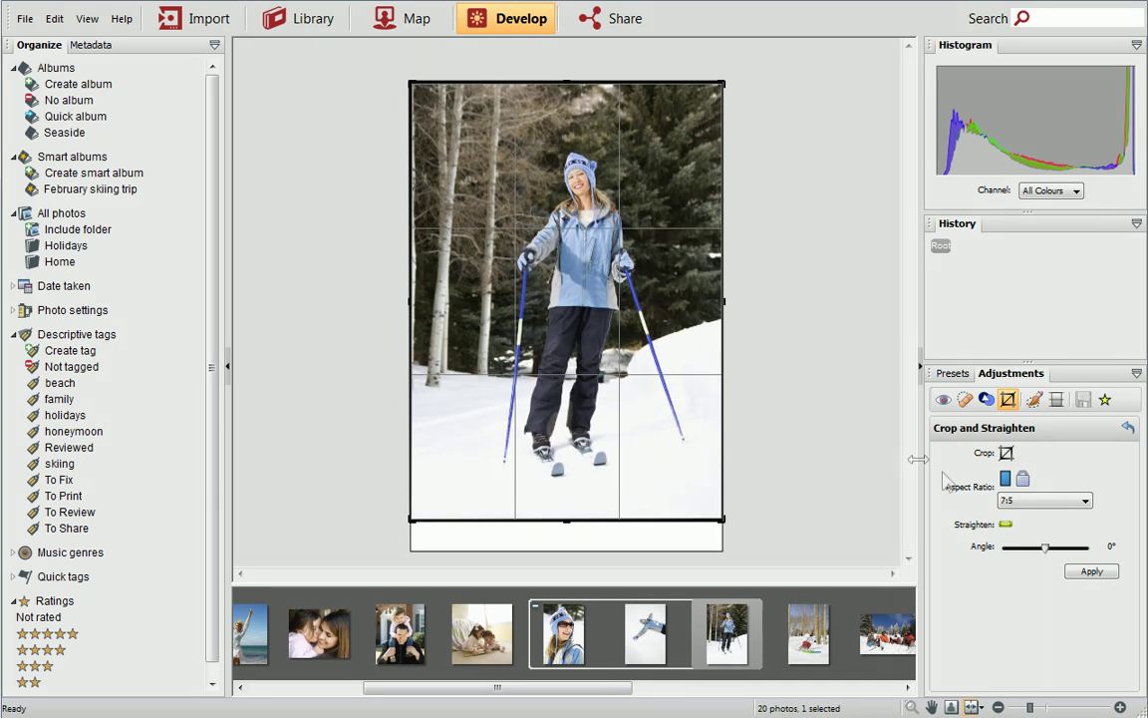
{"action": "left_click", "coordinate": [1090, 571]}
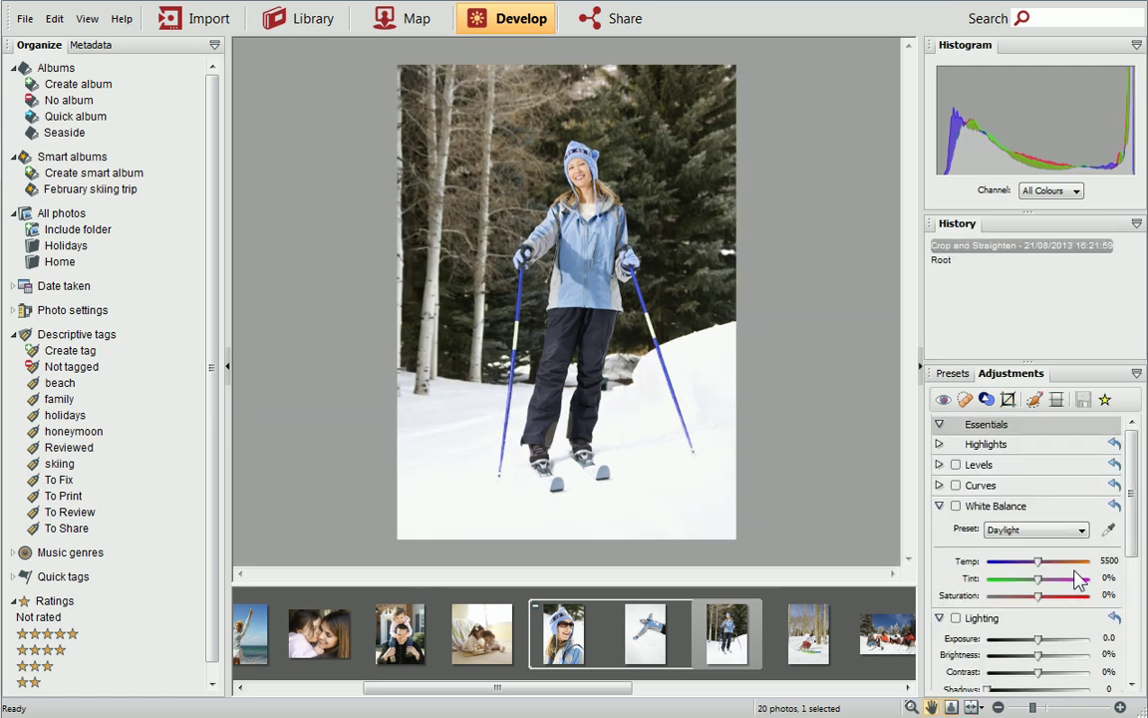
{"action": "left_click", "coordinate": [538, 612]}
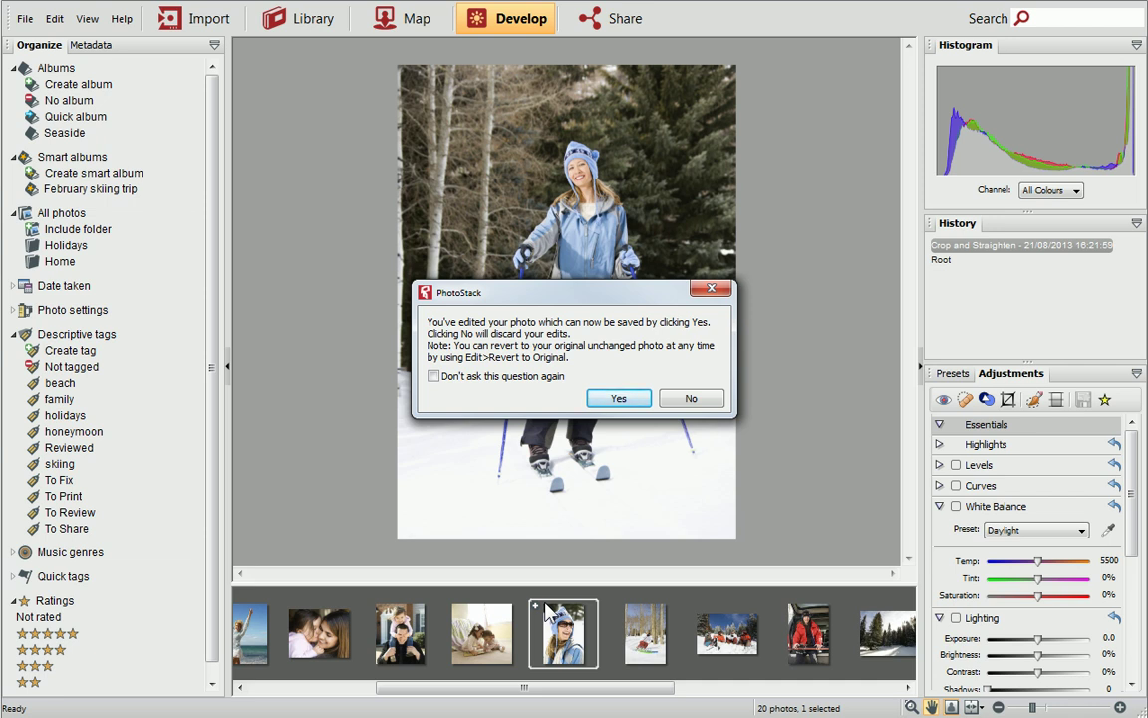
Step: Save the cropped photo, then apply the sepia Vintage preset to the red-jacket photo
{"action": "left_click", "coordinate": [620, 398]}
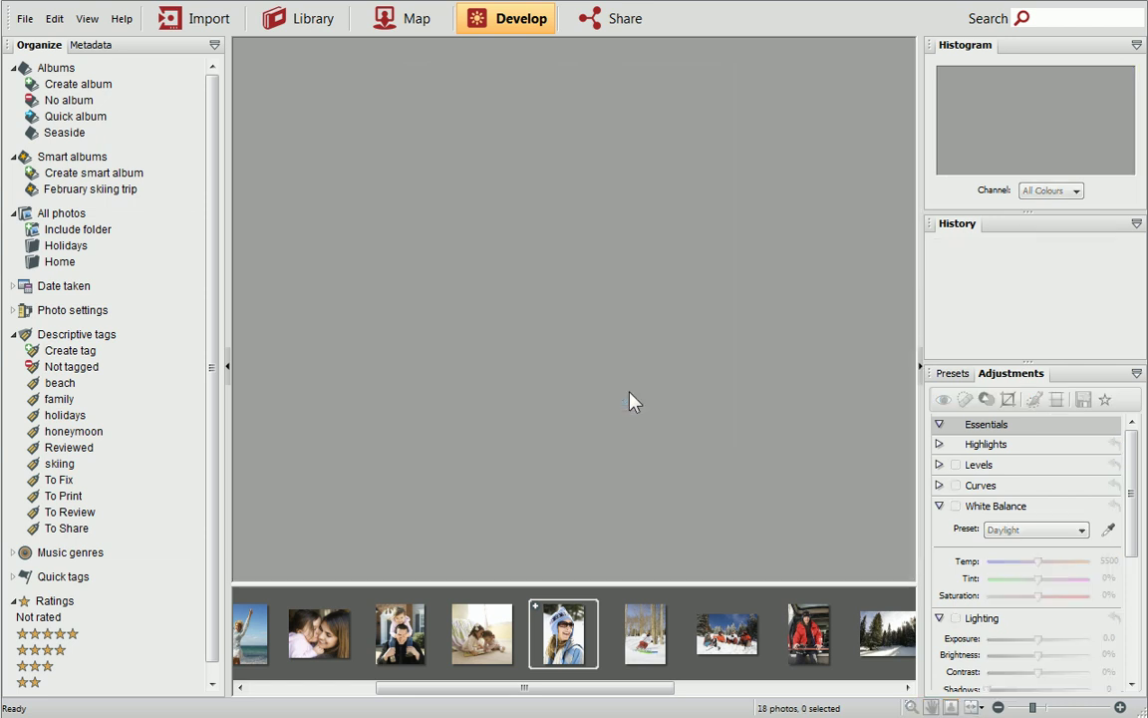
{"action": "left_click", "coordinate": [809, 626]}
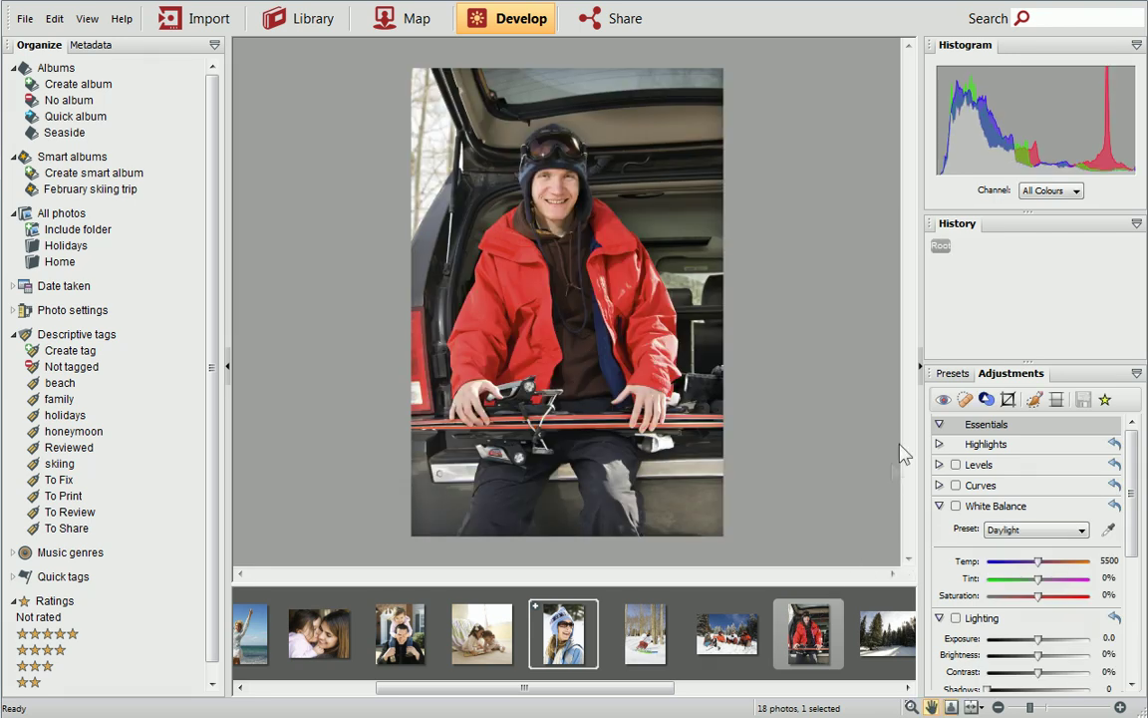
{"action": "left_click", "coordinate": [941, 373]}
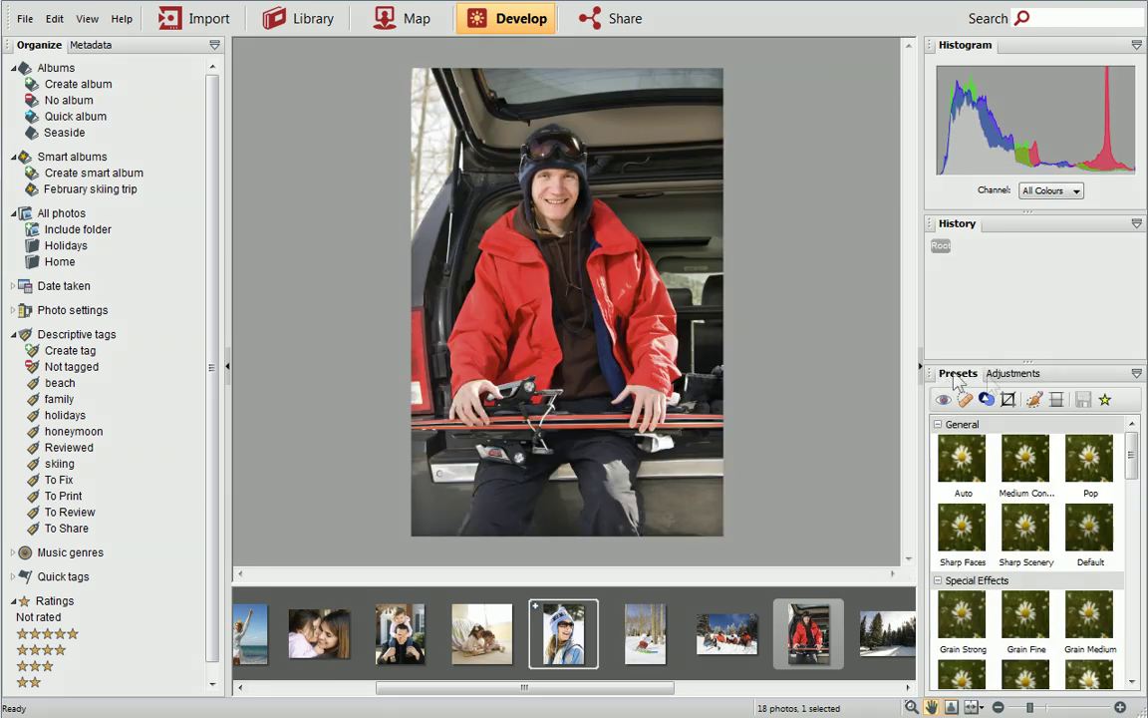
{"action": "left_click_drag", "start_coordinate": [1136, 452], "coordinate": [1141, 560]}
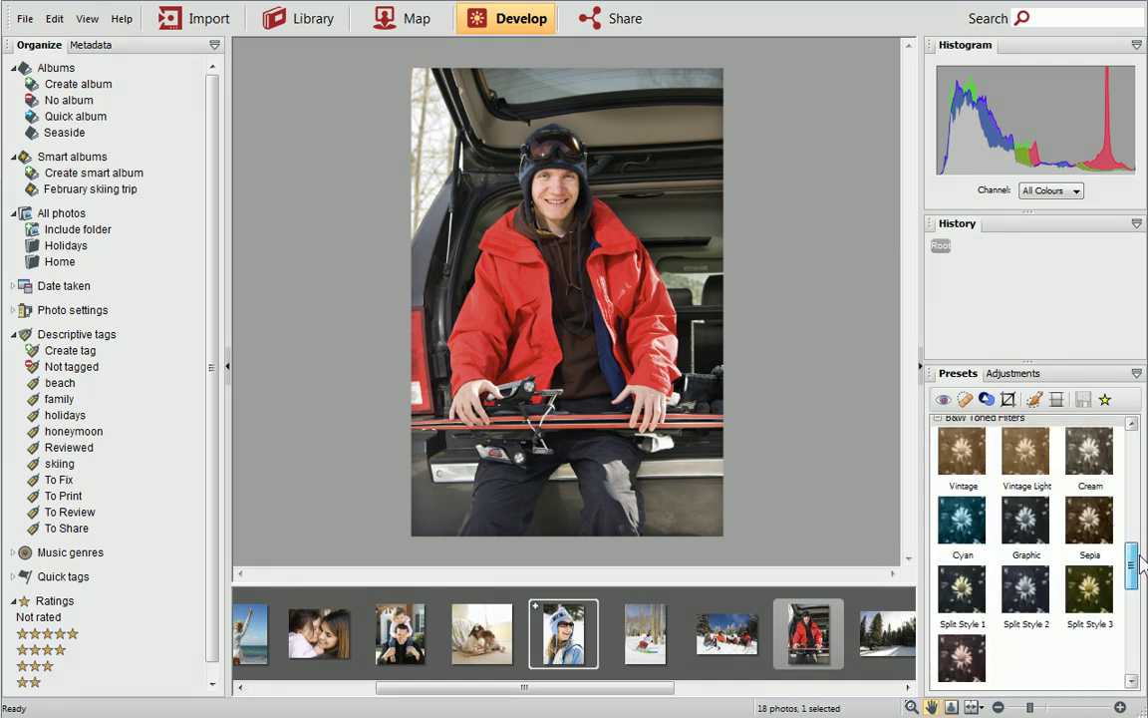
{"action": "left_click", "coordinate": [965, 458]}
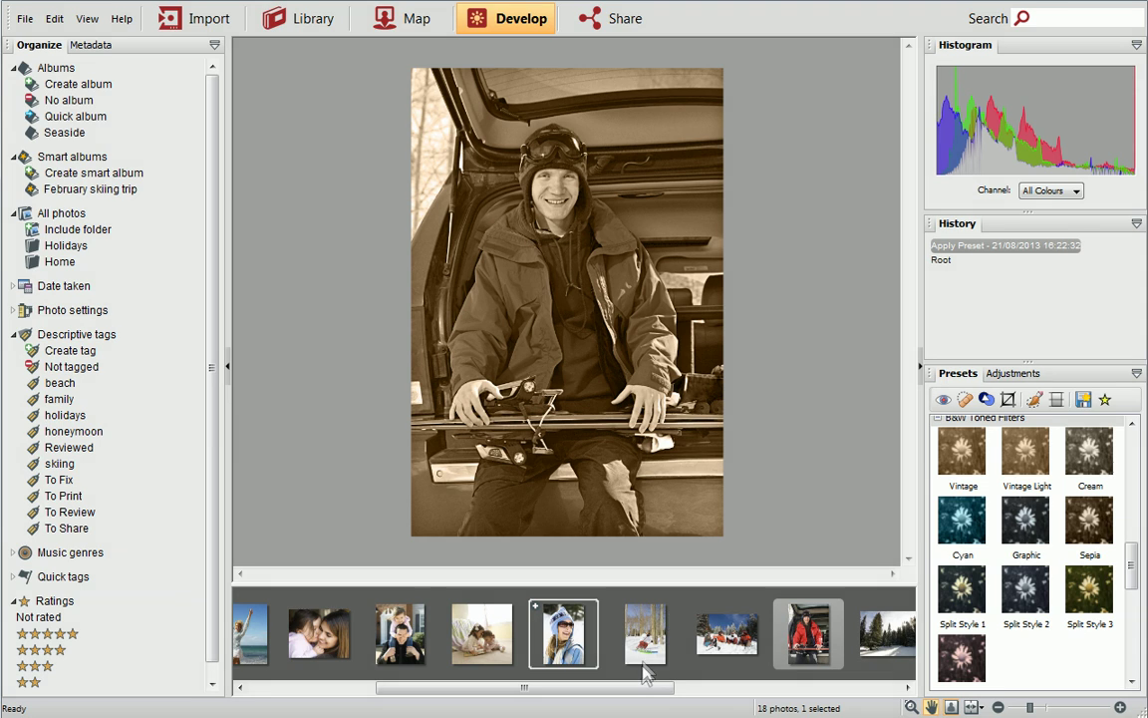
{"action": "left_click_drag", "start_coordinate": [639, 691], "coordinate": [482, 694]}
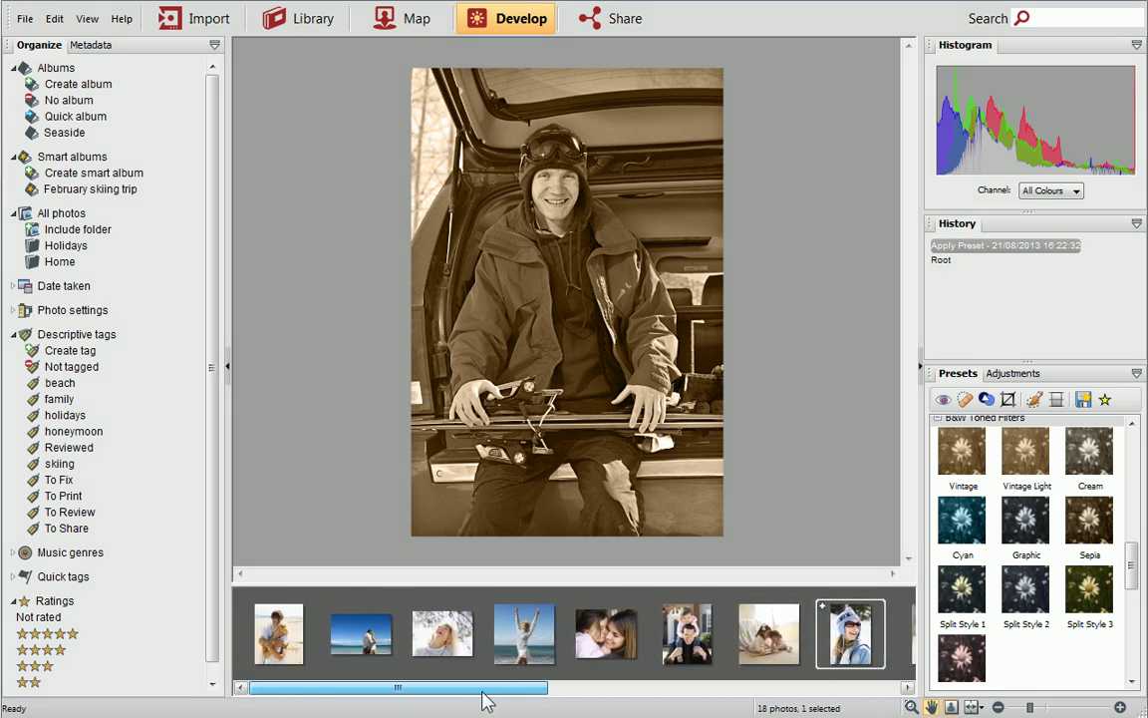
Step: Save the sepia edits and adjust the beach photo's Lighting exposure to 0.1
{"action": "left_click", "coordinate": [526, 638]}
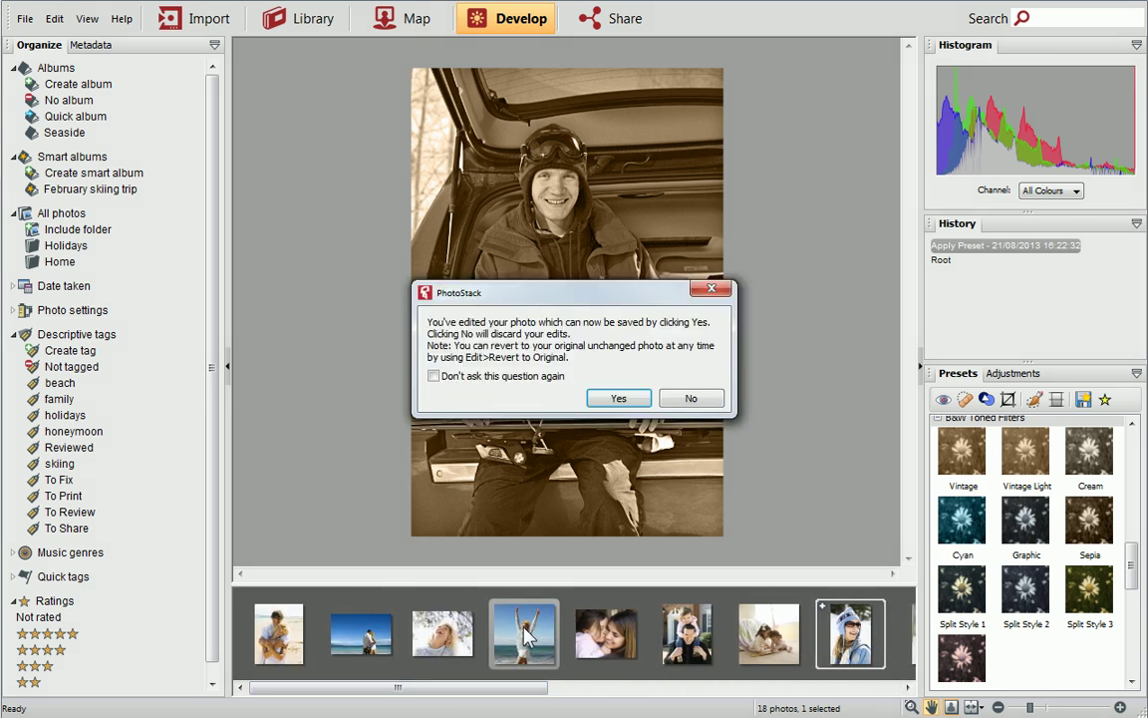
{"action": "left_click", "coordinate": [634, 399]}
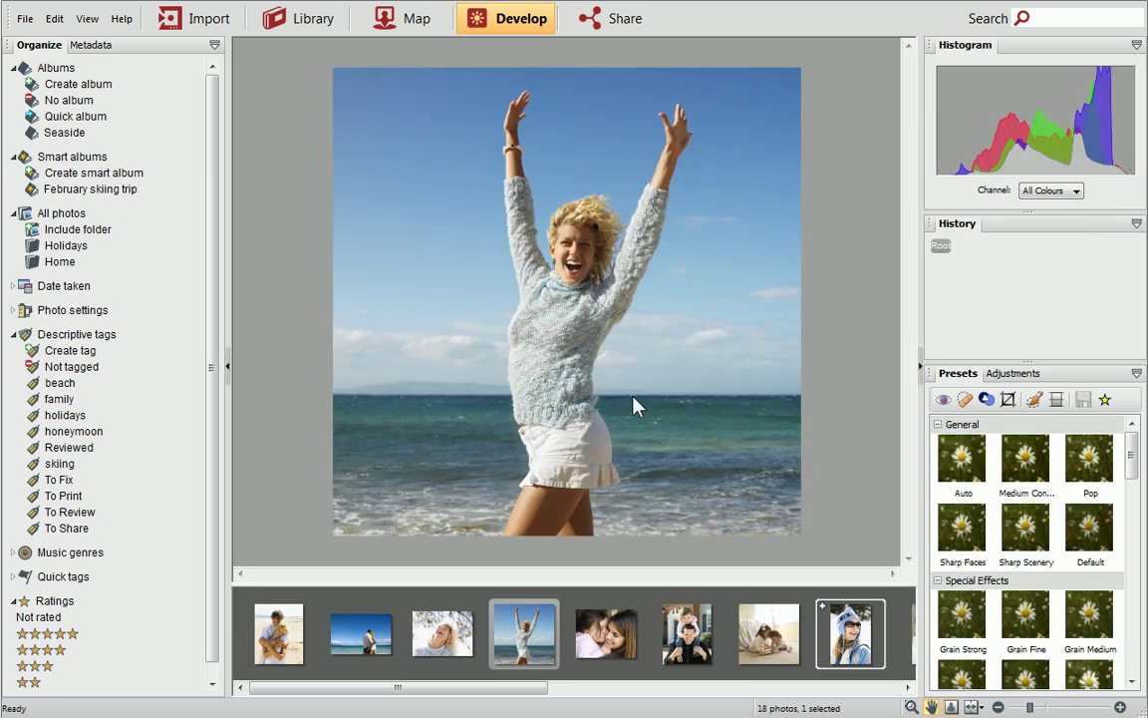
{"action": "left_click", "coordinate": [992, 374]}
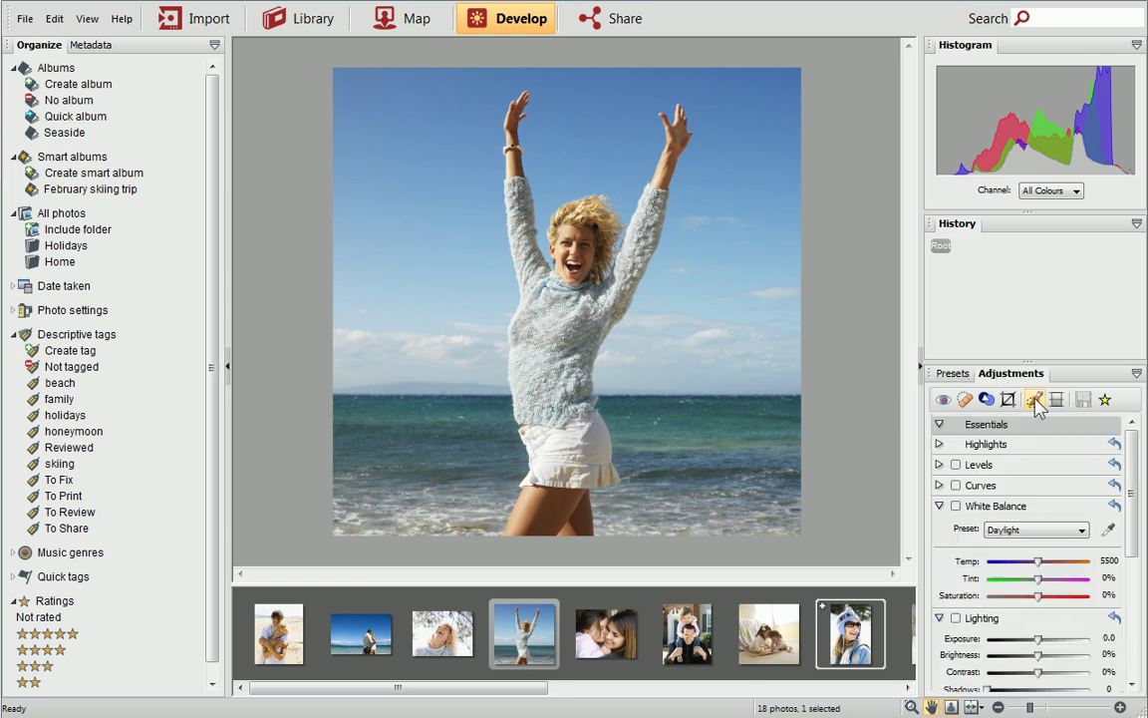
{"action": "scroll", "coordinate": [1120, 450], "scroll_direction": "down", "scroll_amount": 5}
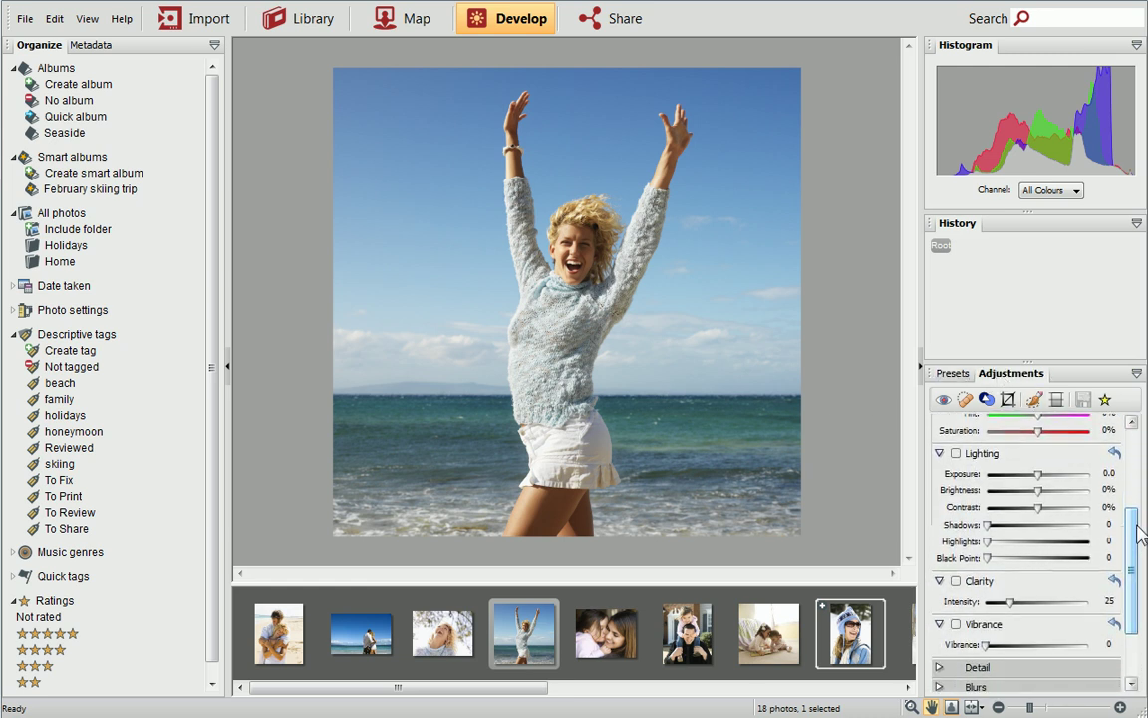
{"action": "left_click_drag", "start_coordinate": [1036, 473], "coordinate": [1055, 514]}
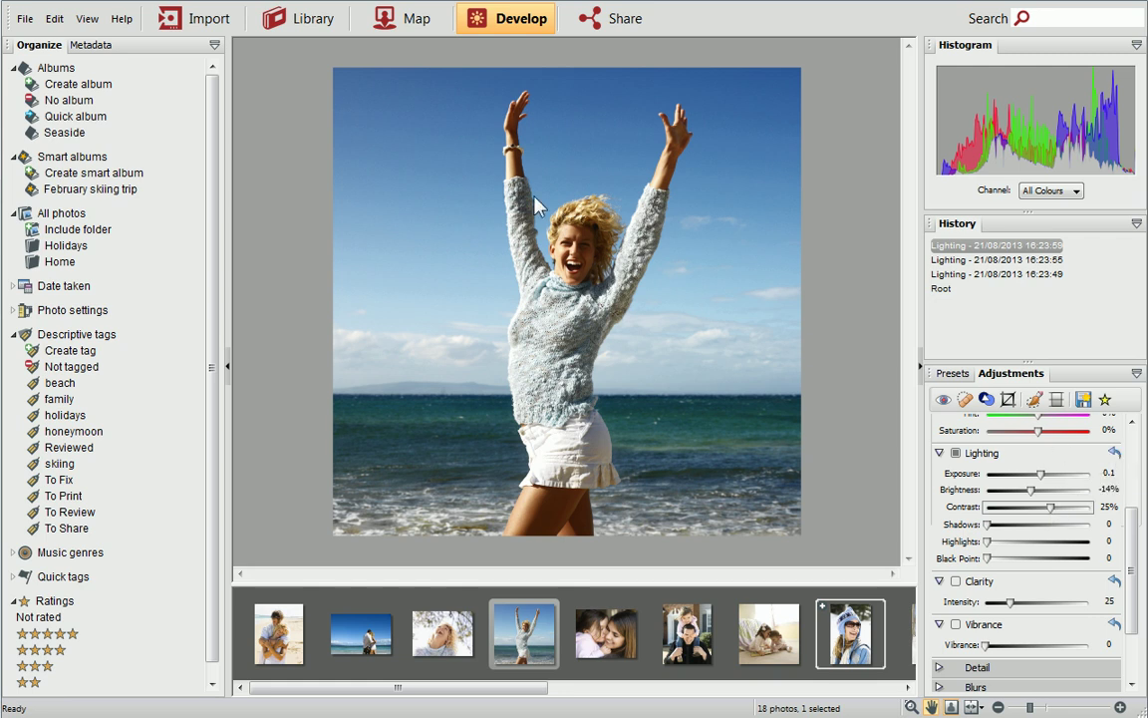
Step: Save the lighting edits, then search 'holidays' and narrow the library to the Holidays folder
{"action": "left_click", "coordinate": [298, 21]}
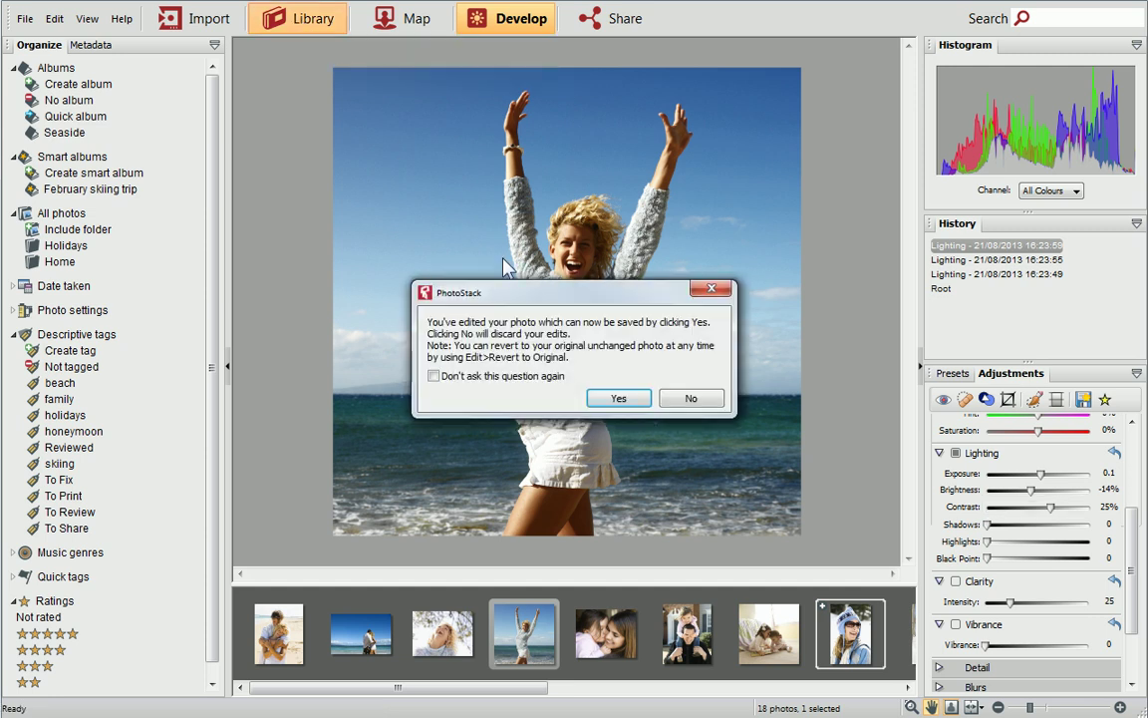
{"action": "left_click", "coordinate": [618, 398]}
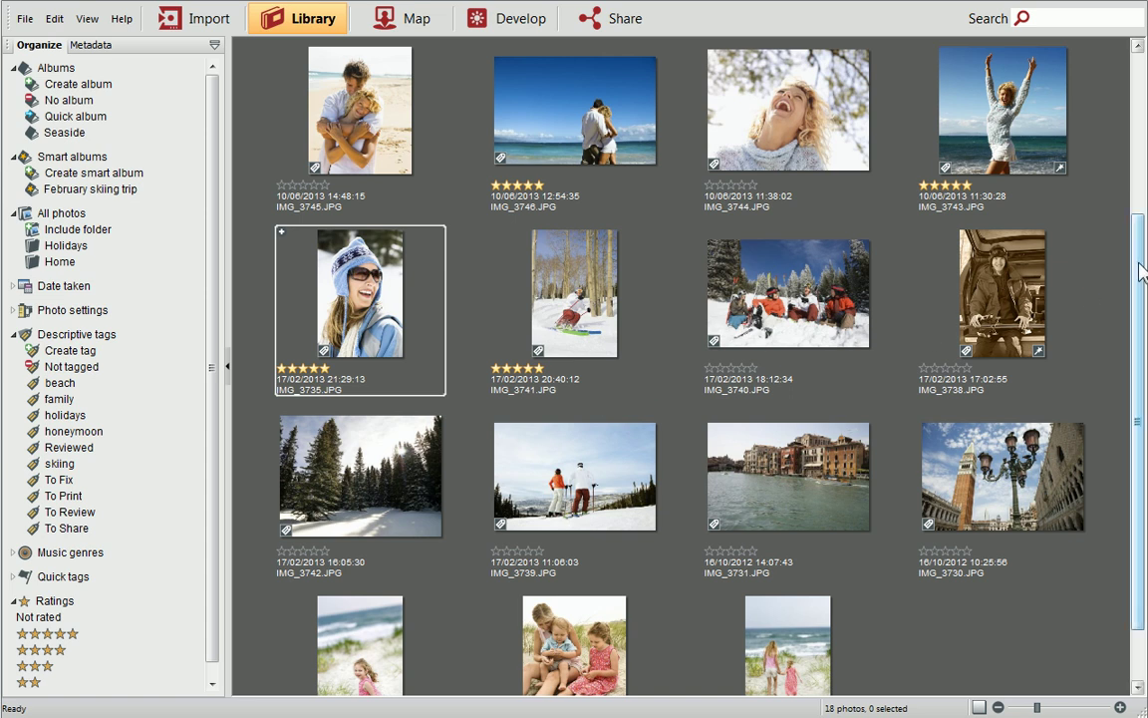
{"action": "left_click_drag", "start_coordinate": [1139, 262], "coordinate": [1139, 103]}
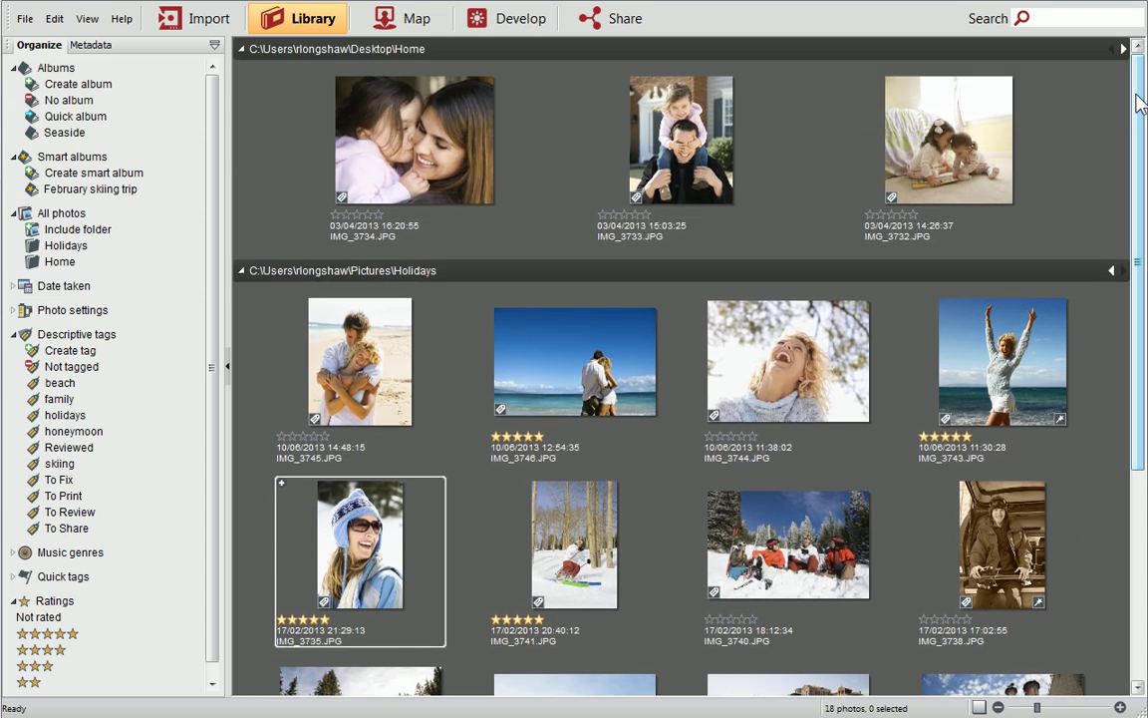
{"action": "left_click", "coordinate": [1076, 16]}
{"action": "type", "text": "hol"}
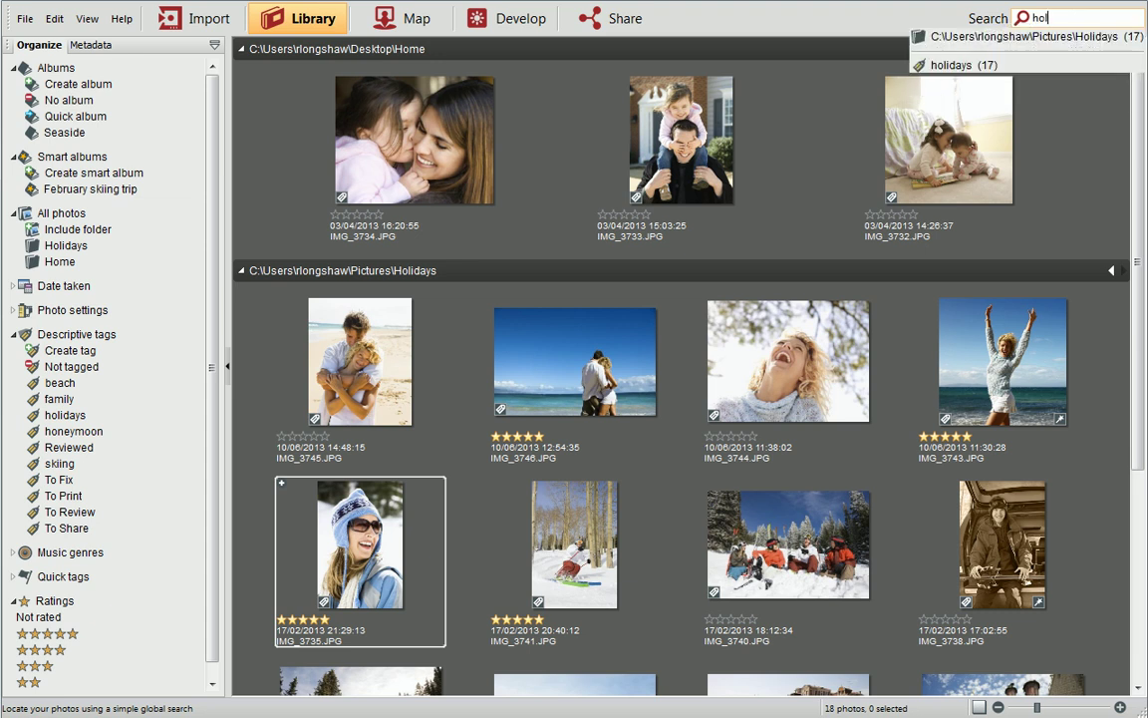
{"action": "type", "text": "idays"}
{"action": "left_click", "coordinate": [1106, 36]}
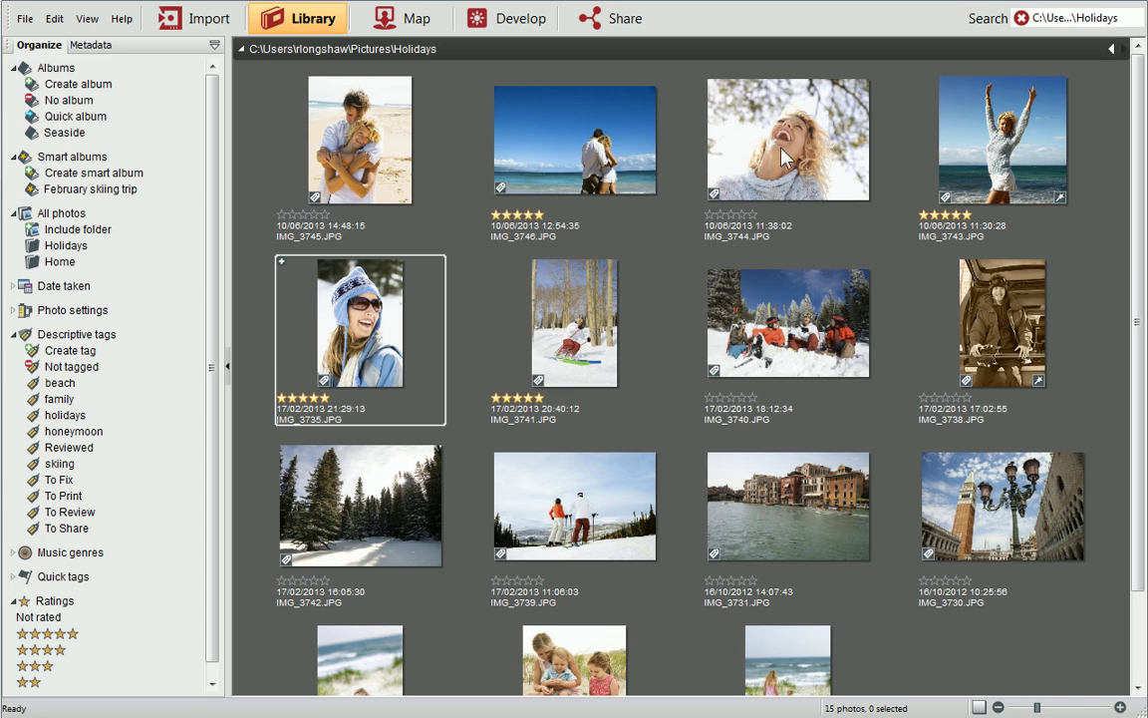
Step: Clear the search, then filter the library to the holidays tag and five-star rating
{"action": "left_click", "coordinate": [79, 212]}
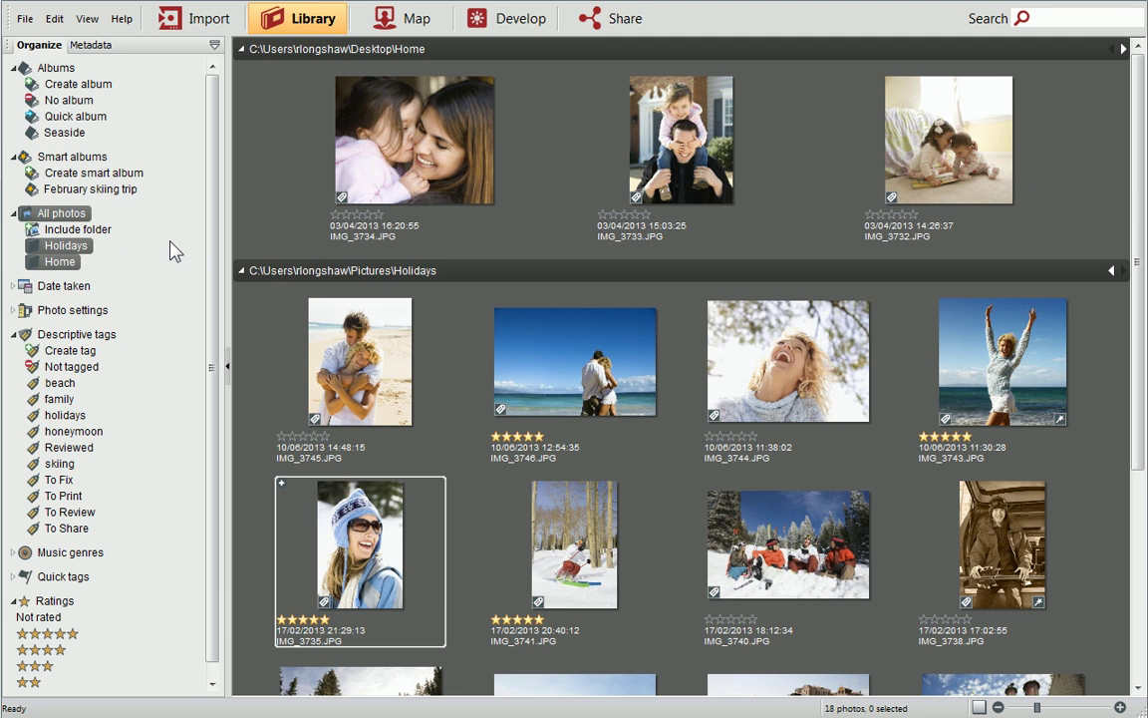
{"action": "left_click", "coordinate": [73, 418]}
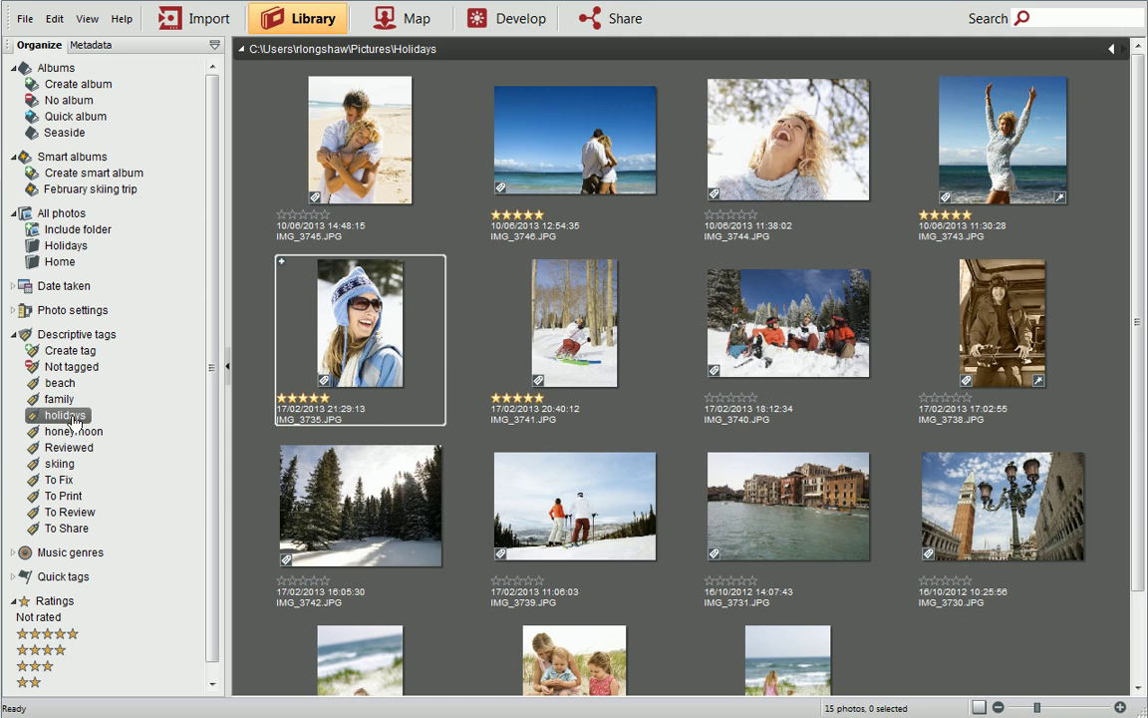
{"action": "left_click", "coordinate": [66, 635]}
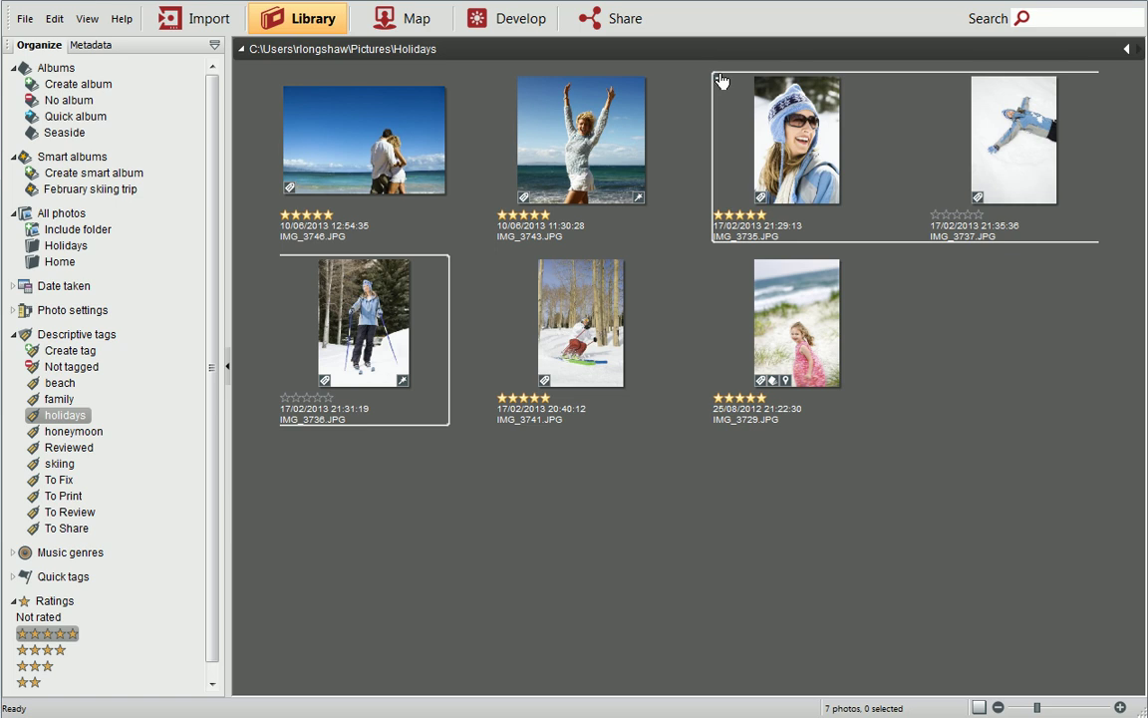
Step: Select IMG_3735 and IMG_3736 together and open the Share dialog for them
{"action": "left_click", "coordinate": [716, 116]}
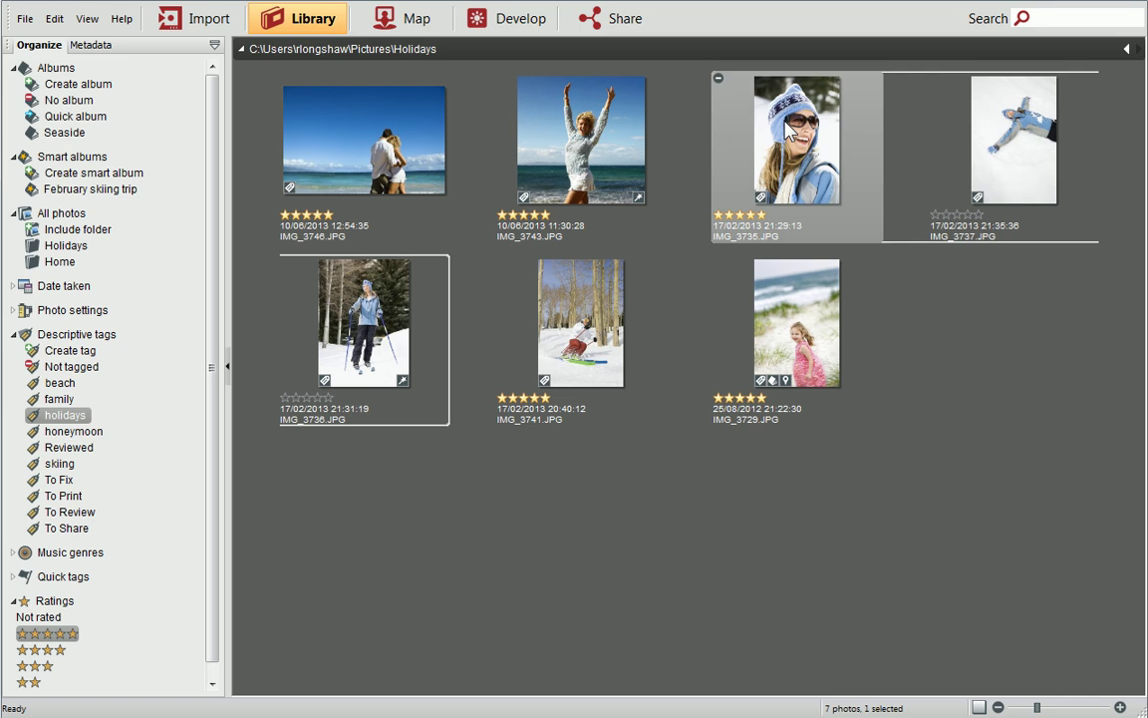
{"action": "left_click", "coordinate": [379, 315], "text": "ctrl"}
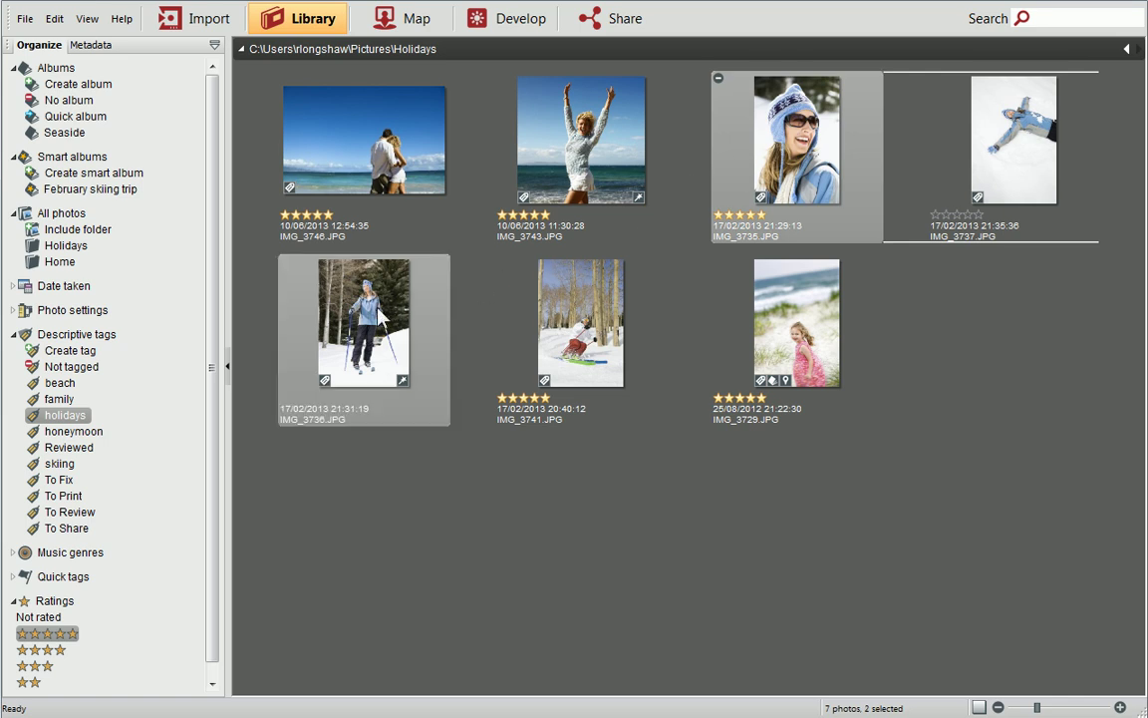
{"action": "left_click", "coordinate": [605, 19]}
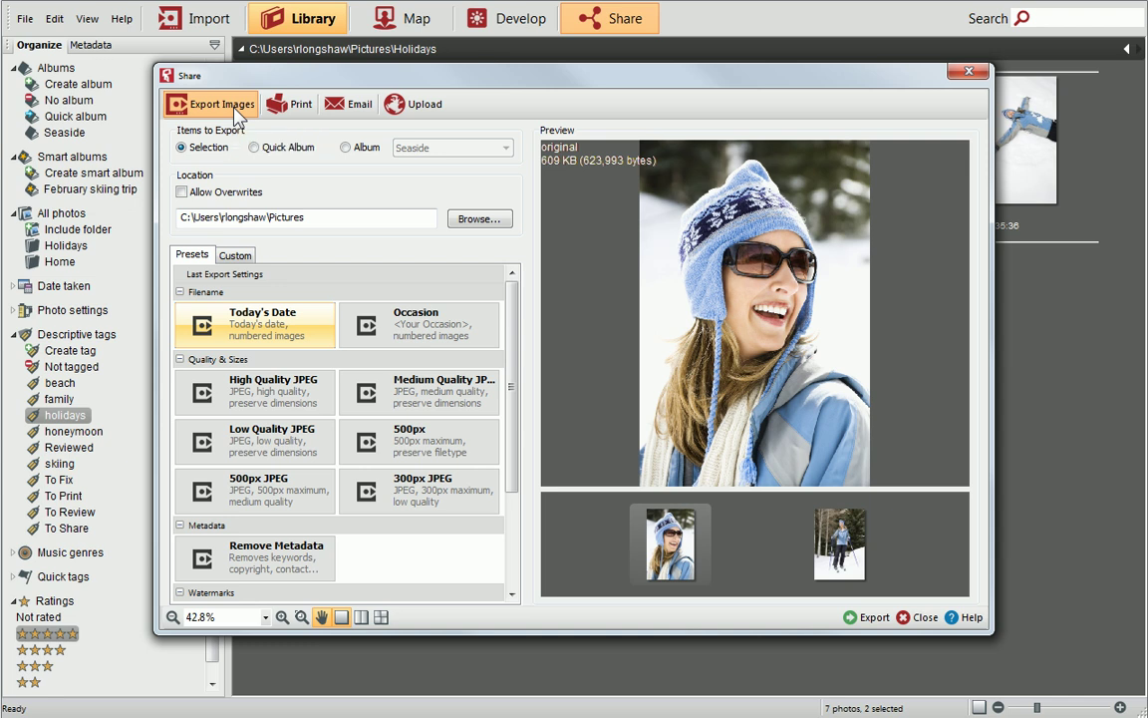
Step: Choose high-quality JPEG export and a full-page A4 portrait print layout, then view the Email and Upload options
{"action": "left_click", "coordinate": [272, 382]}
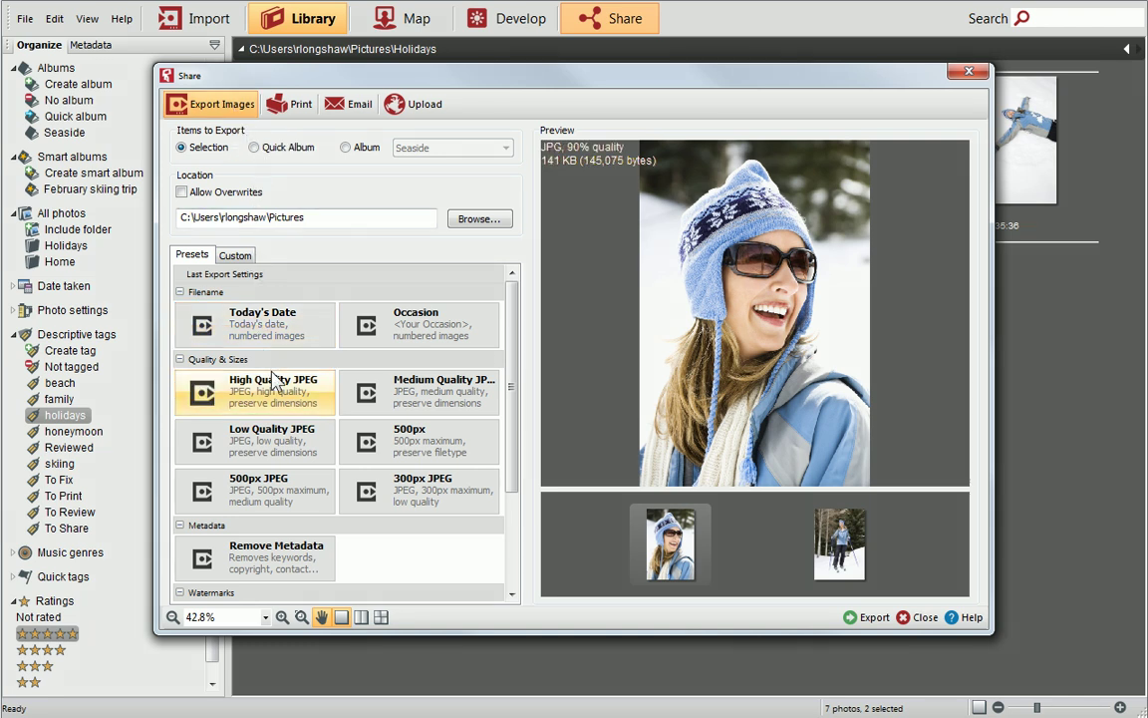
{"action": "left_click", "coordinate": [297, 108]}
{"action": "left_click_drag", "start_coordinate": [511, 264], "coordinate": [513, 295]}
{"action": "left_click", "coordinate": [308, 345]}
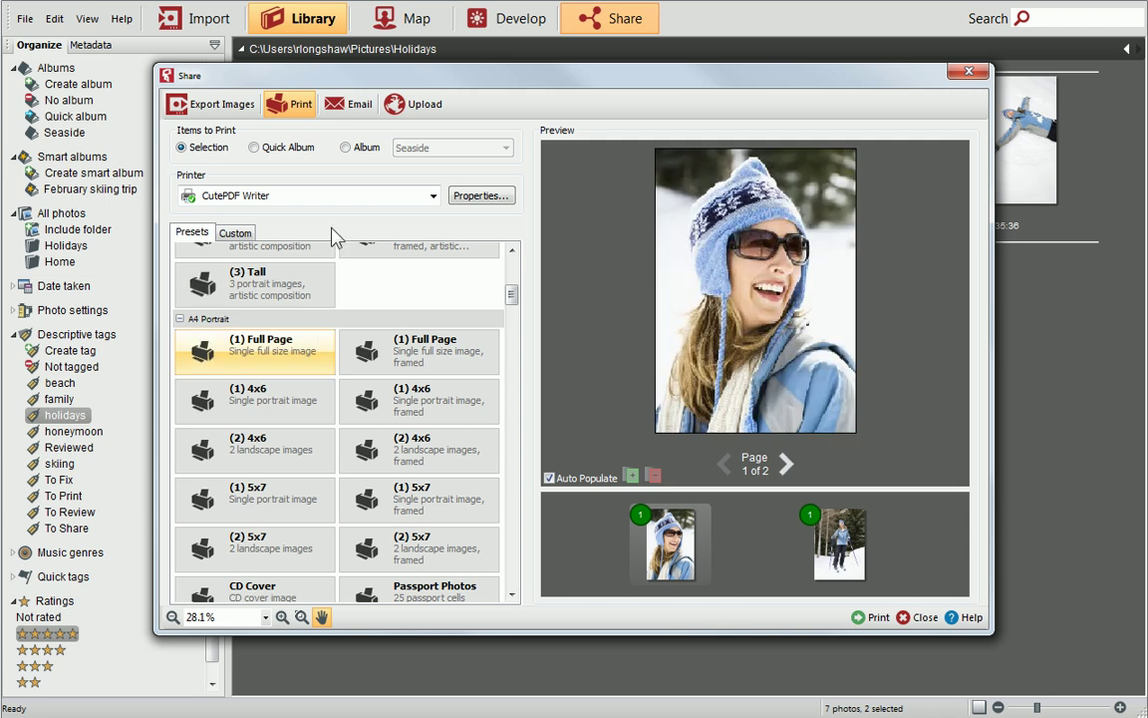
{"action": "left_click", "coordinate": [354, 109]}
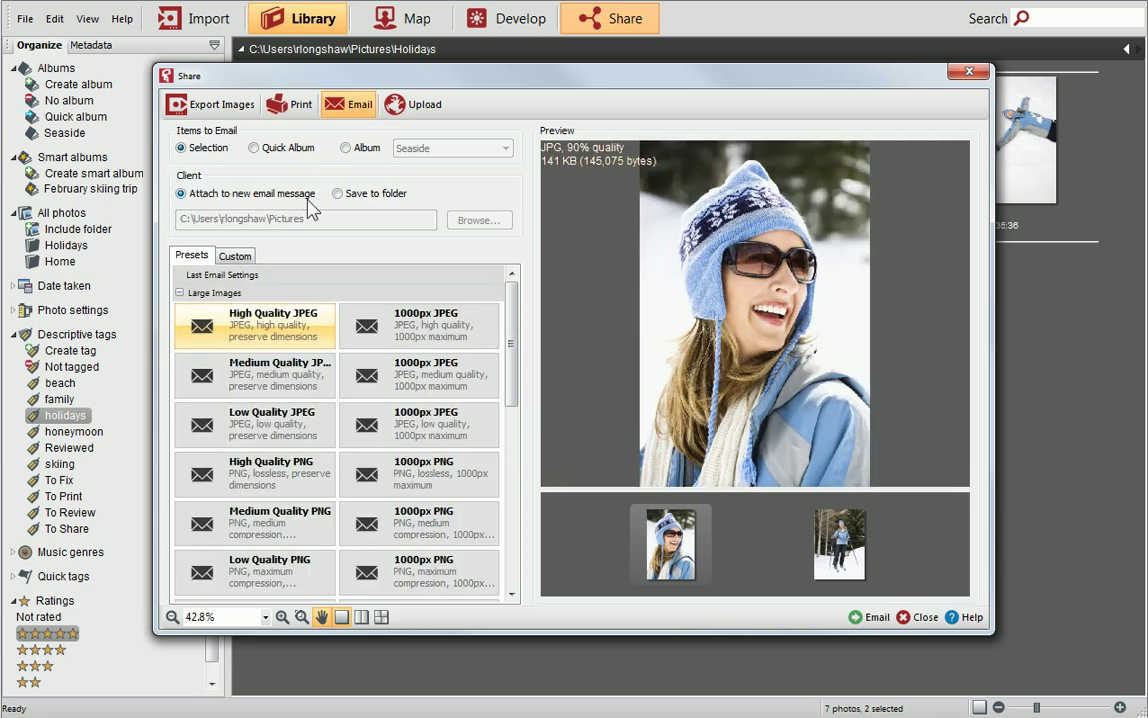
{"action": "left_click", "coordinate": [420, 110]}
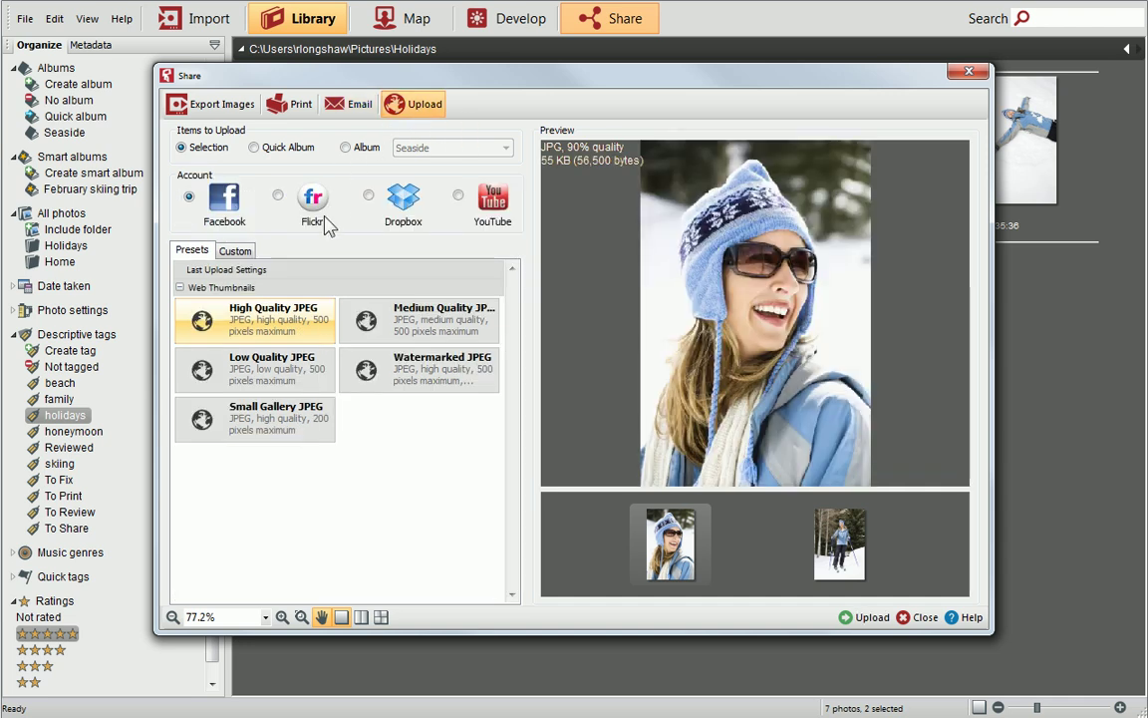